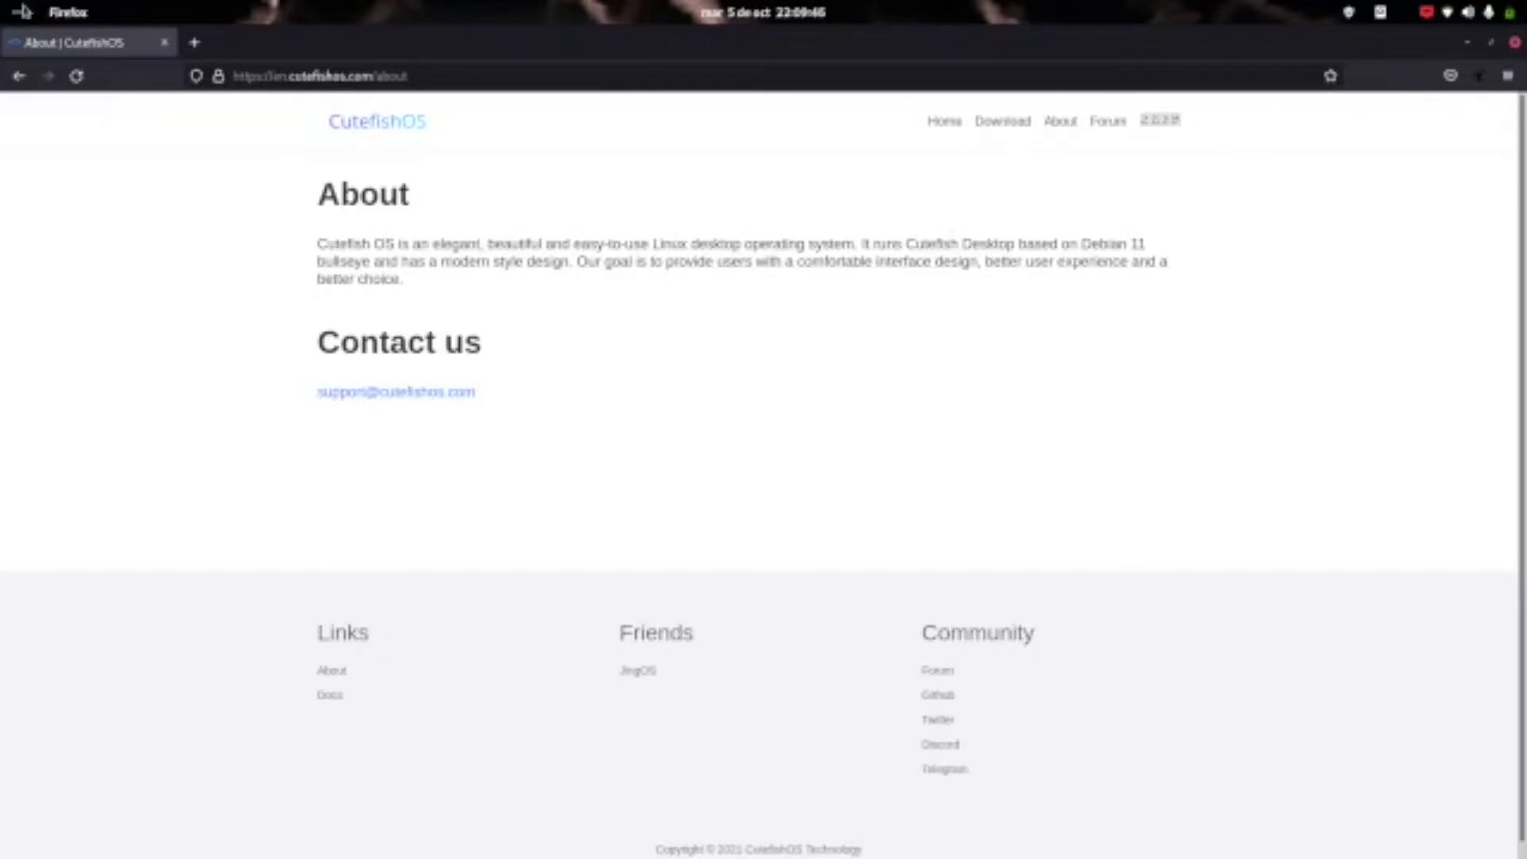
# Step: Switch to Boxes (Cajas), boot the virtual machine with the CutefishOS GNU/Linux entry, and display it full screen
pyautogui.moveTo(22, 15)
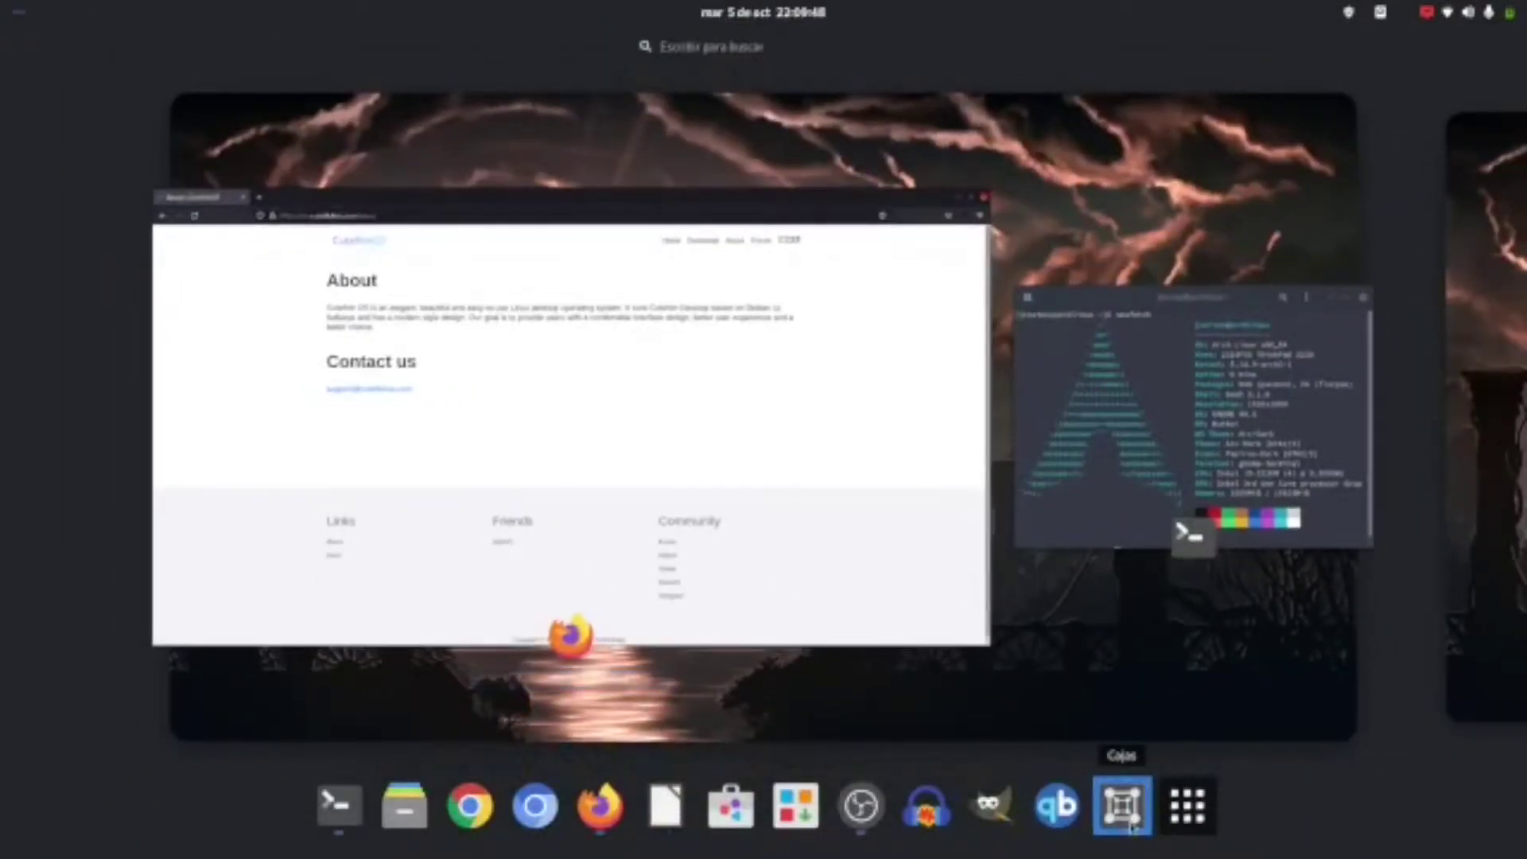
pyautogui.click(787, 692)
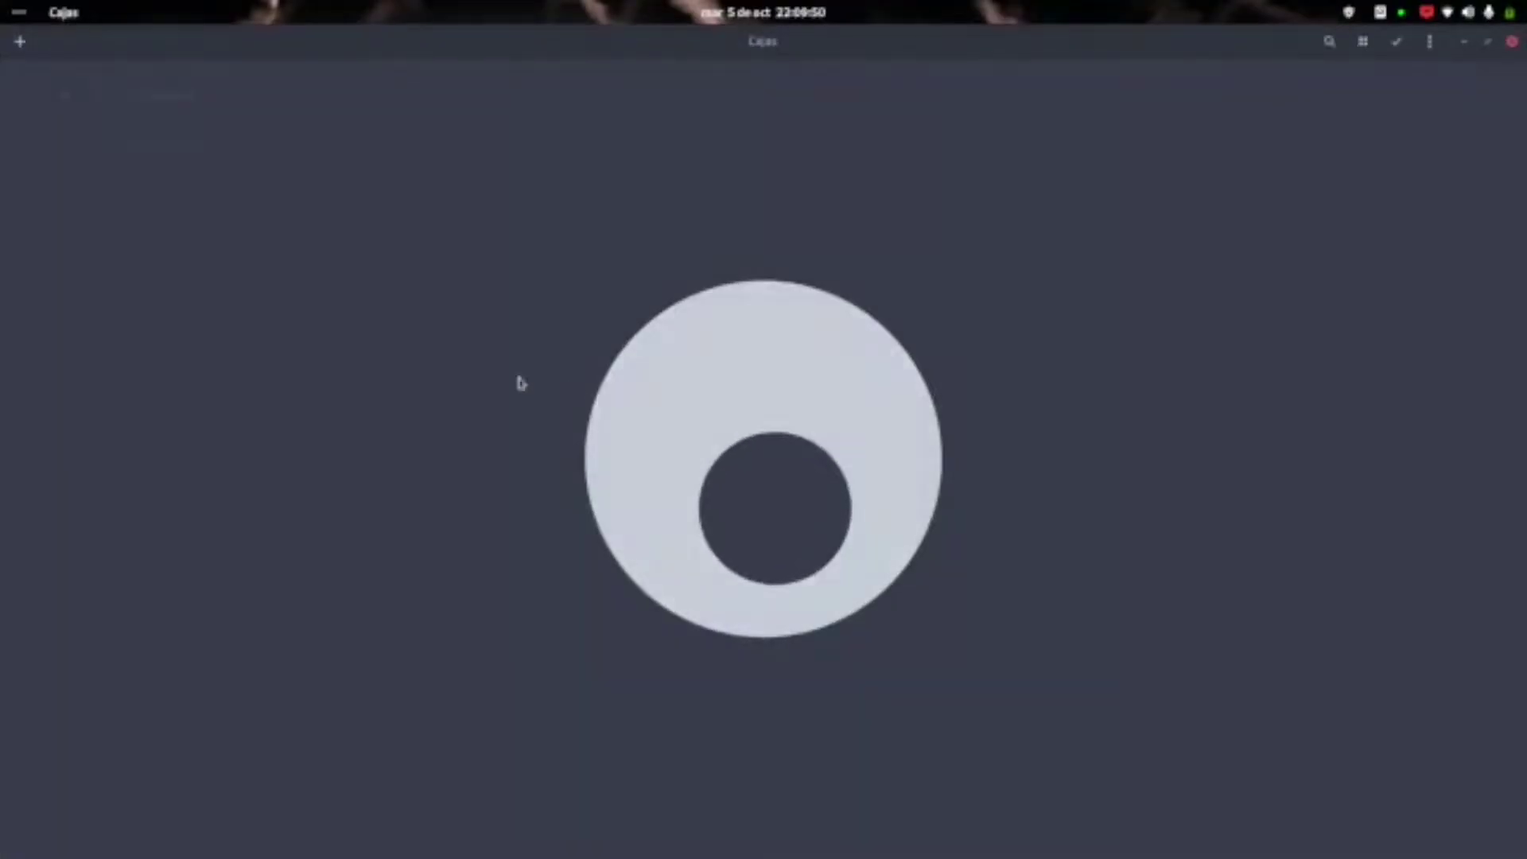
pyautogui.click(197, 104)
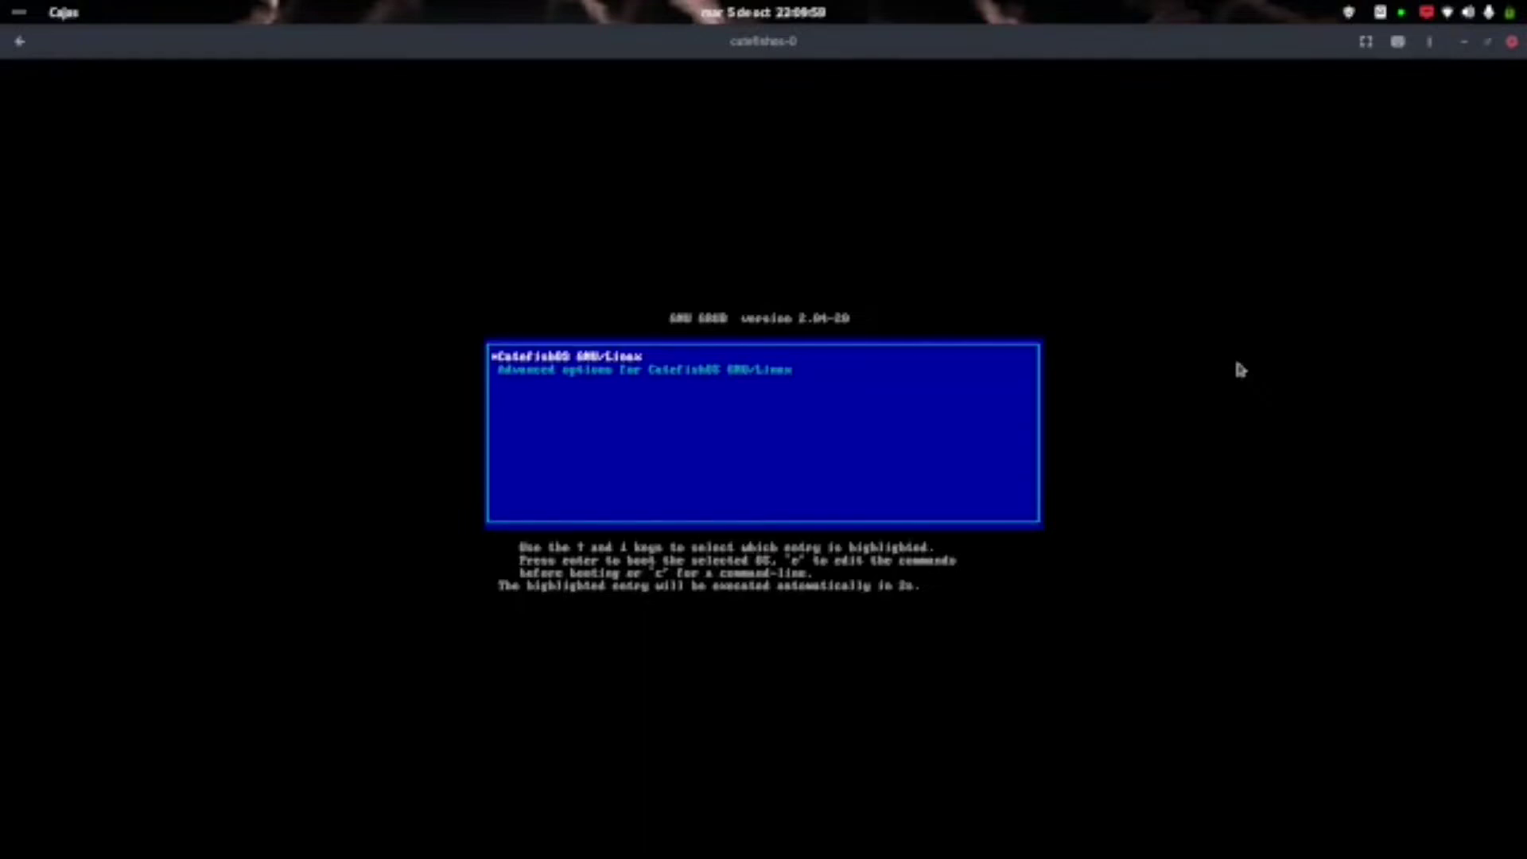
pyautogui.press('Return')
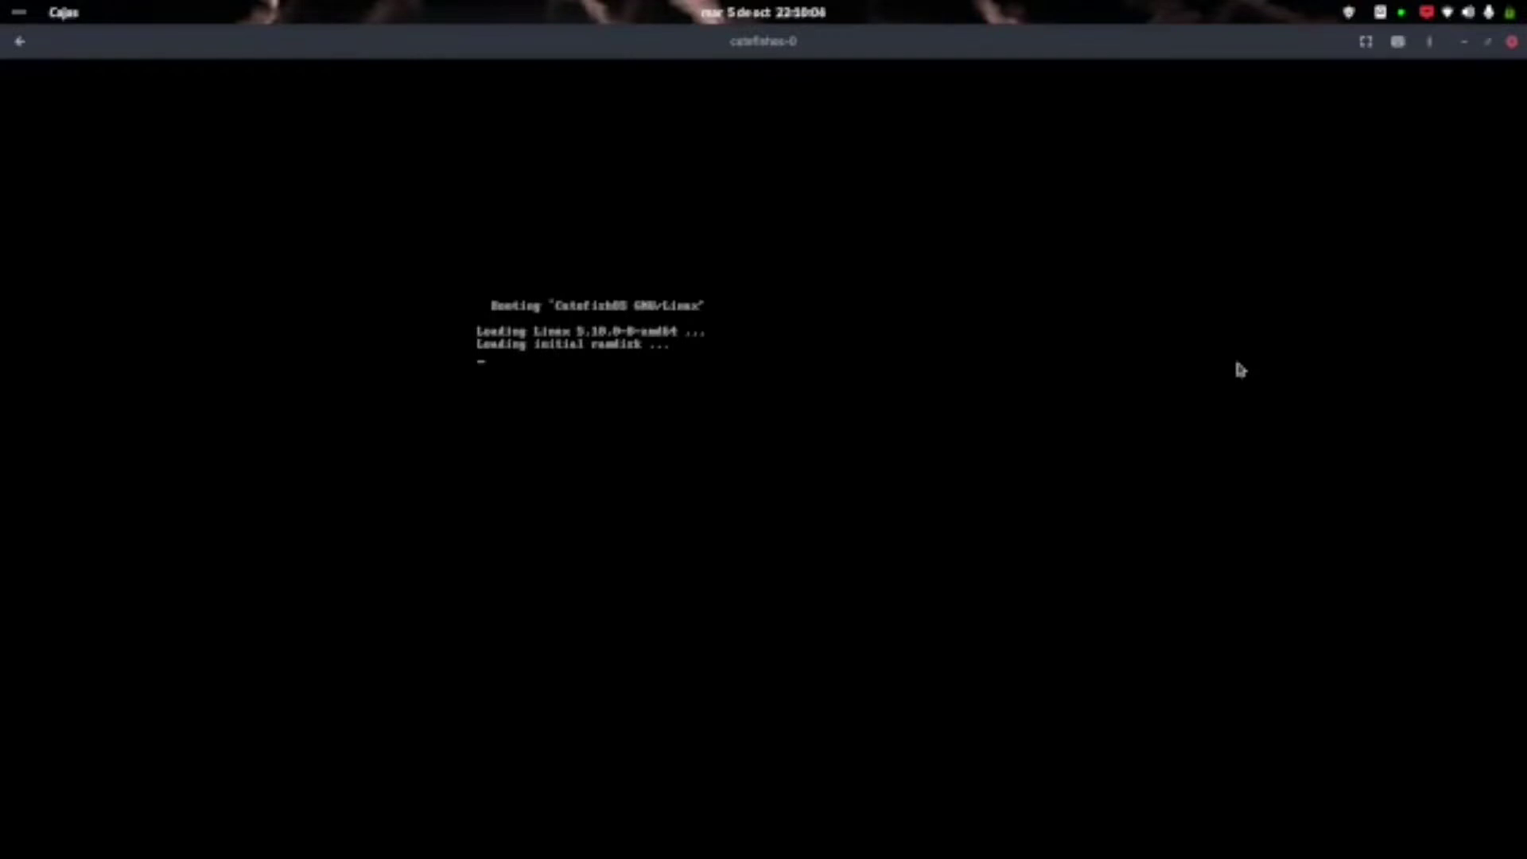
pyautogui.click(1236, 365)
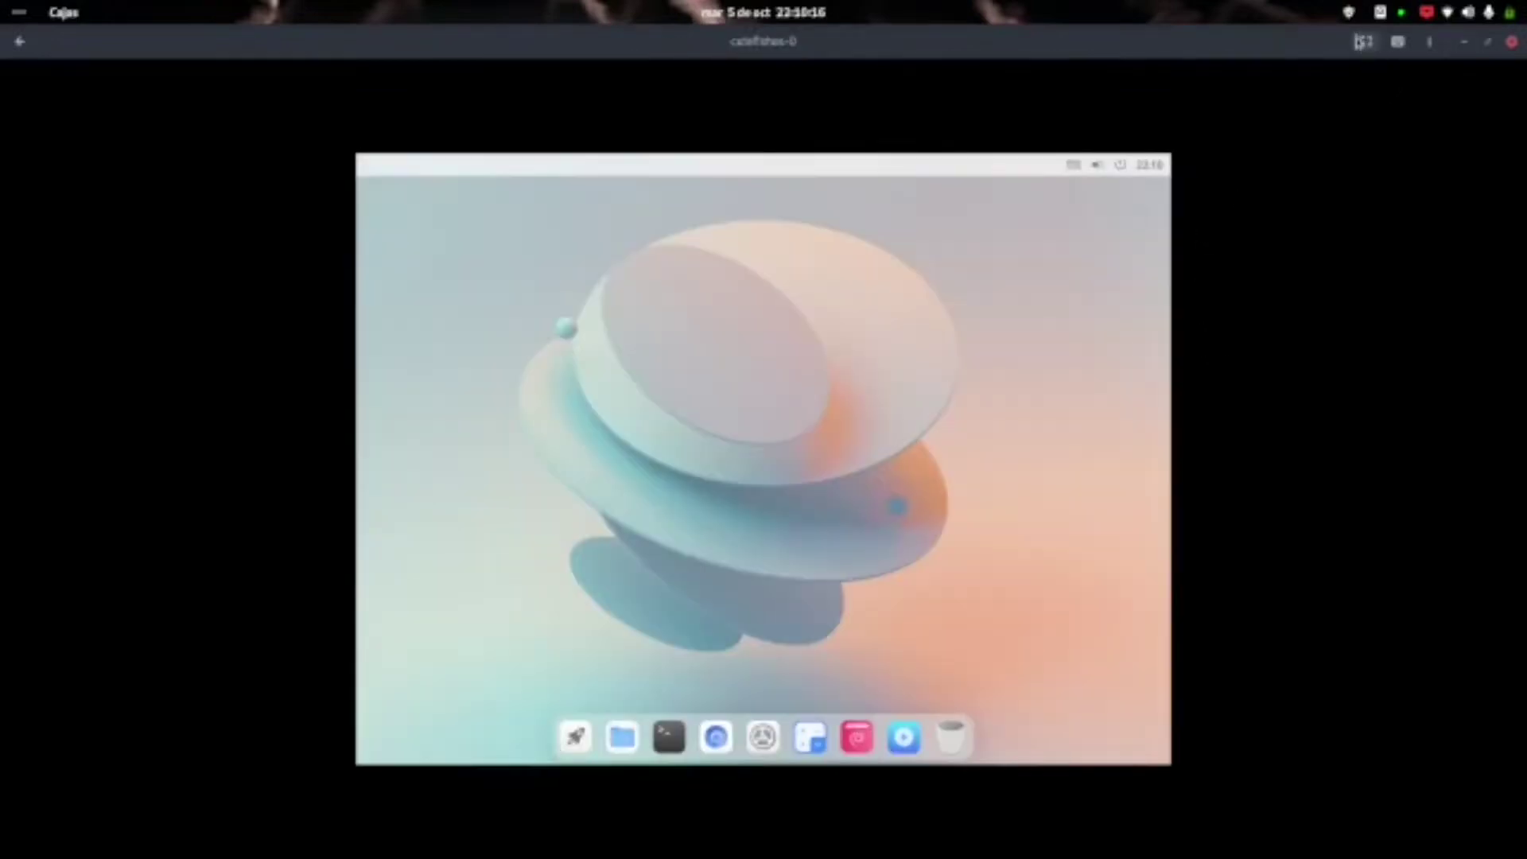
pyautogui.click(1363, 42)
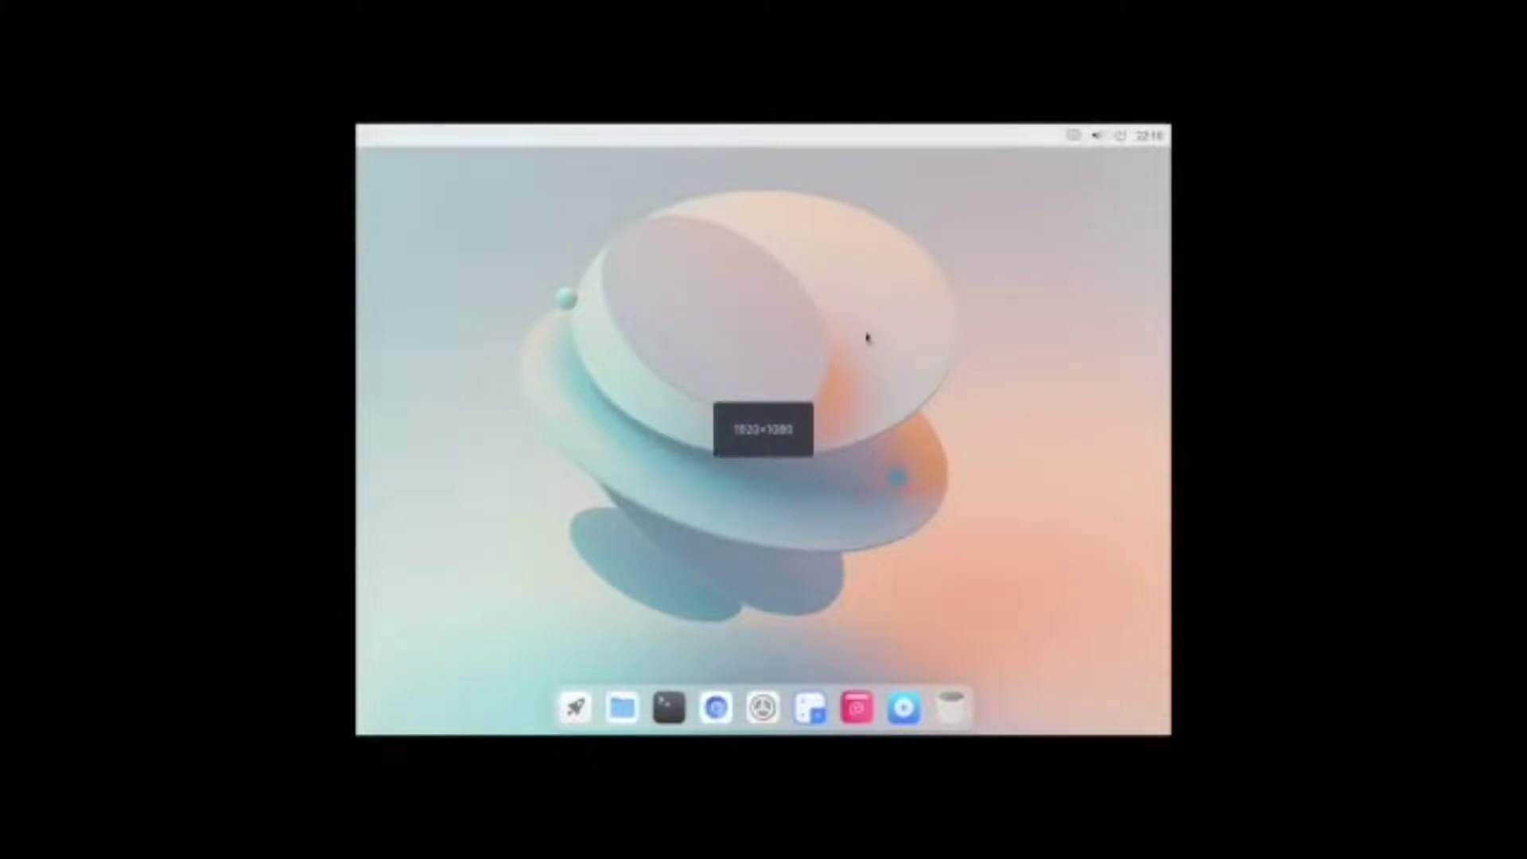
# Step: Set the guest display resolution to 1920x1080 in the Interfaz settings and close the settings window
pyautogui.rightClick(863, 334)
pyautogui.click(622, 733)
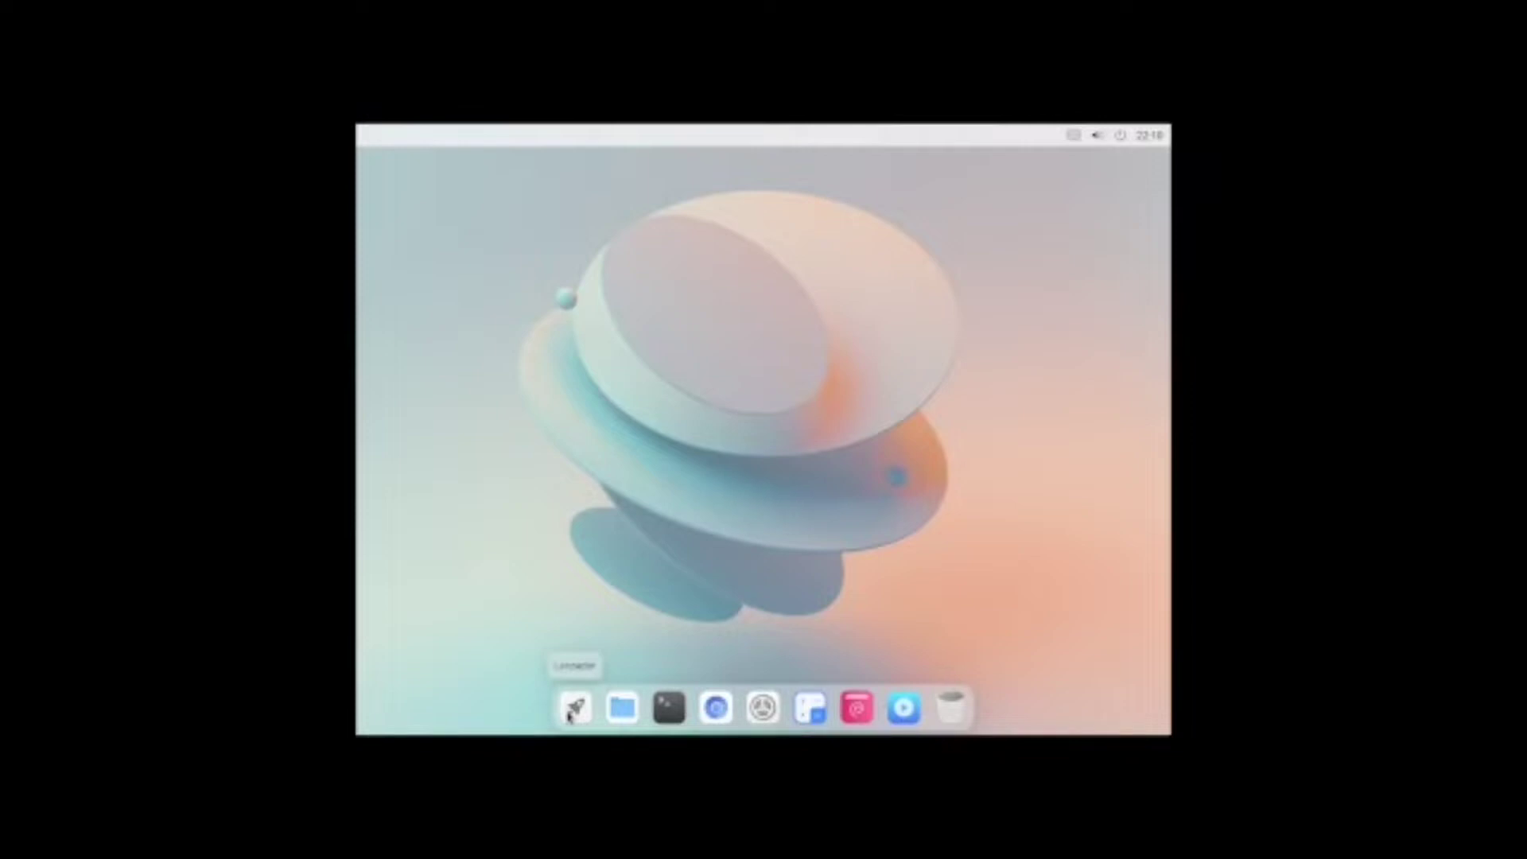
pyautogui.click(763, 707)
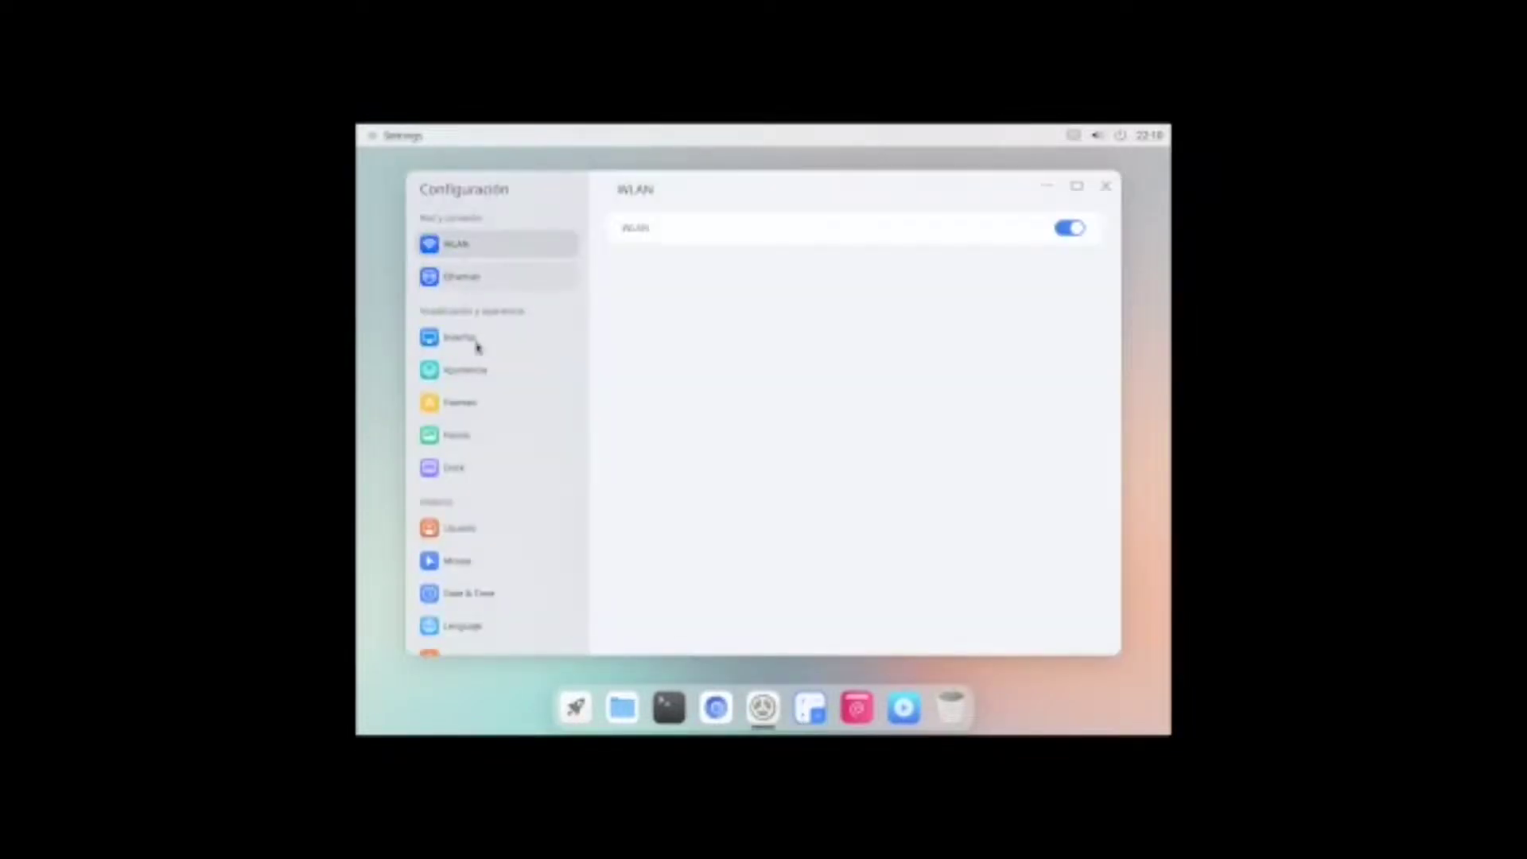
pyautogui.click(460, 337)
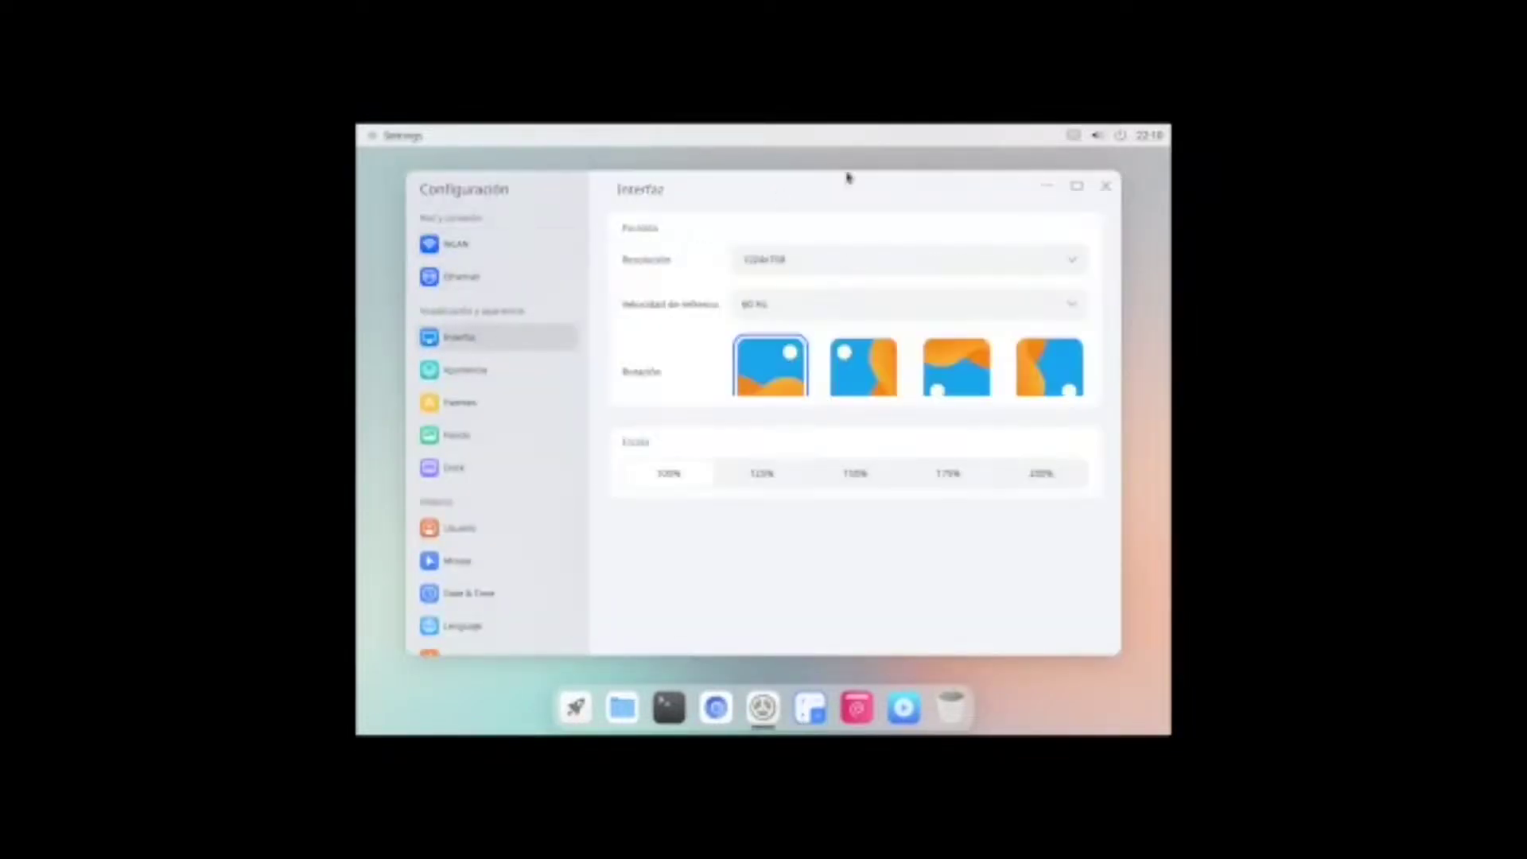
pyautogui.click(867, 263)
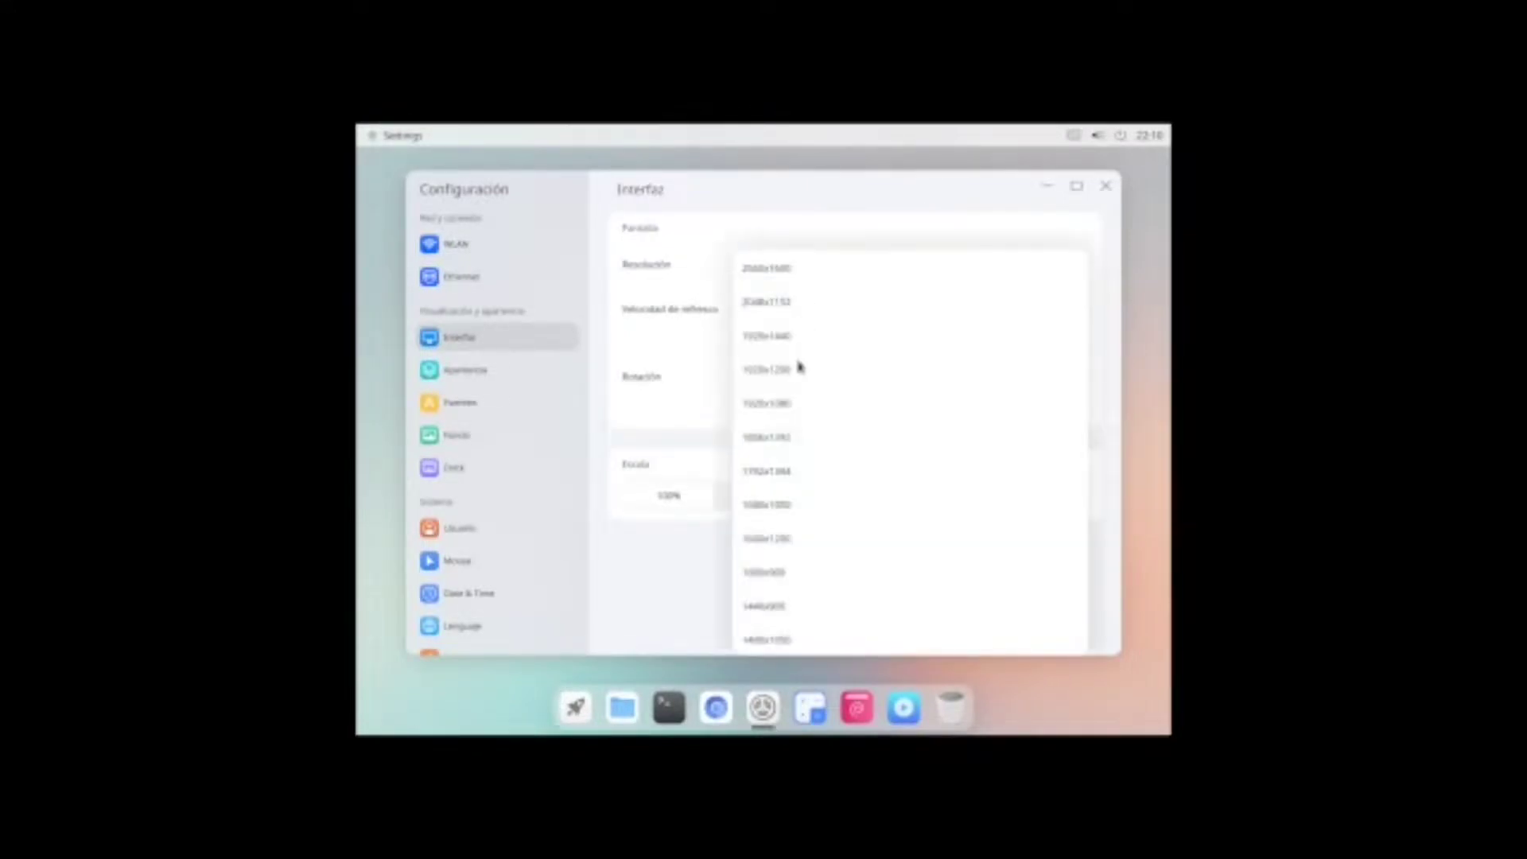
pyautogui.click(792, 402)
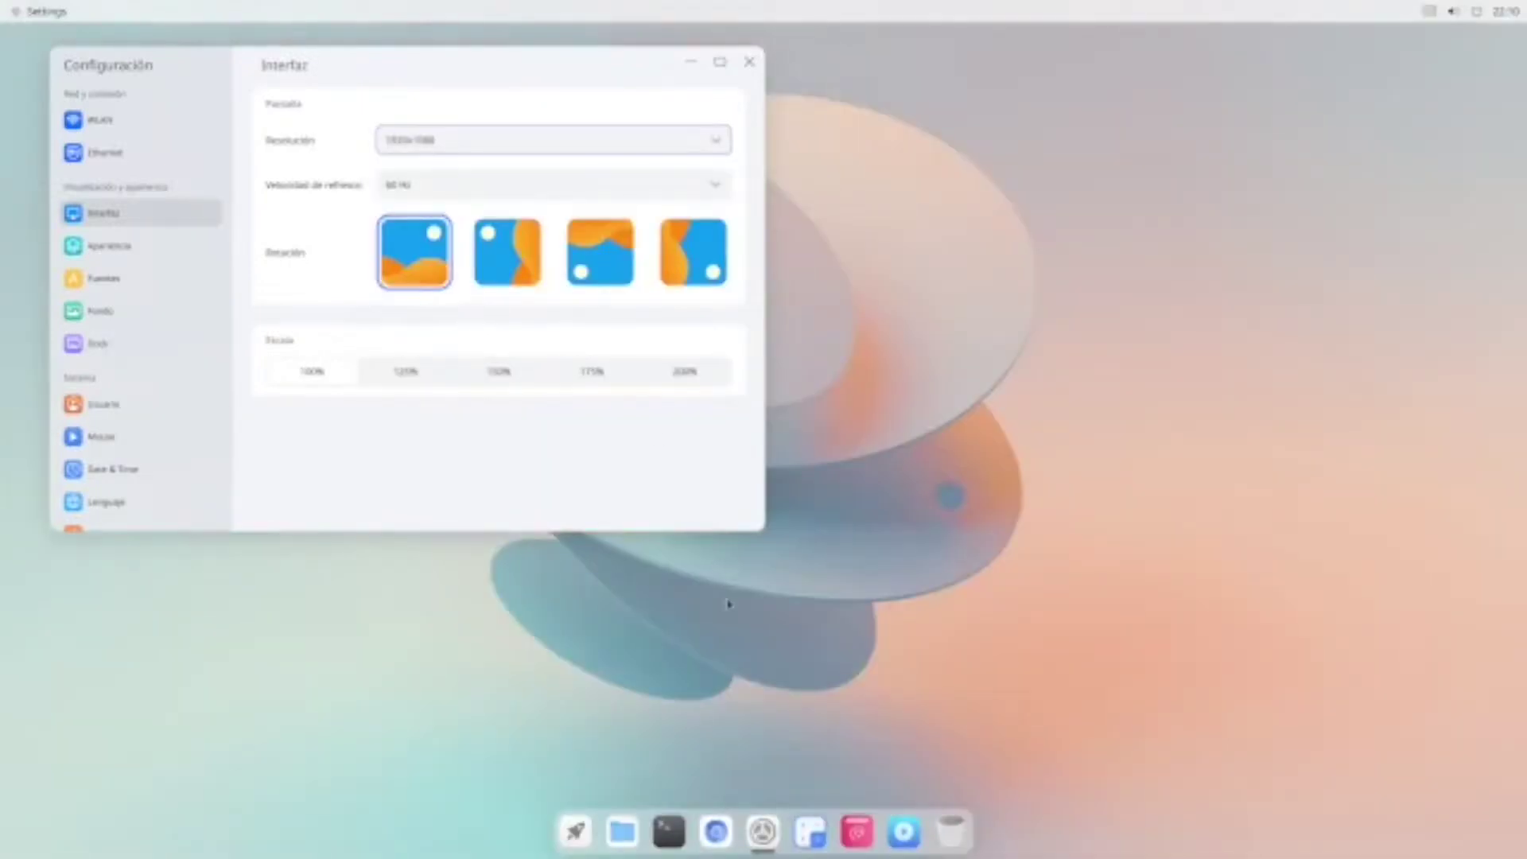
pyautogui.click(749, 61)
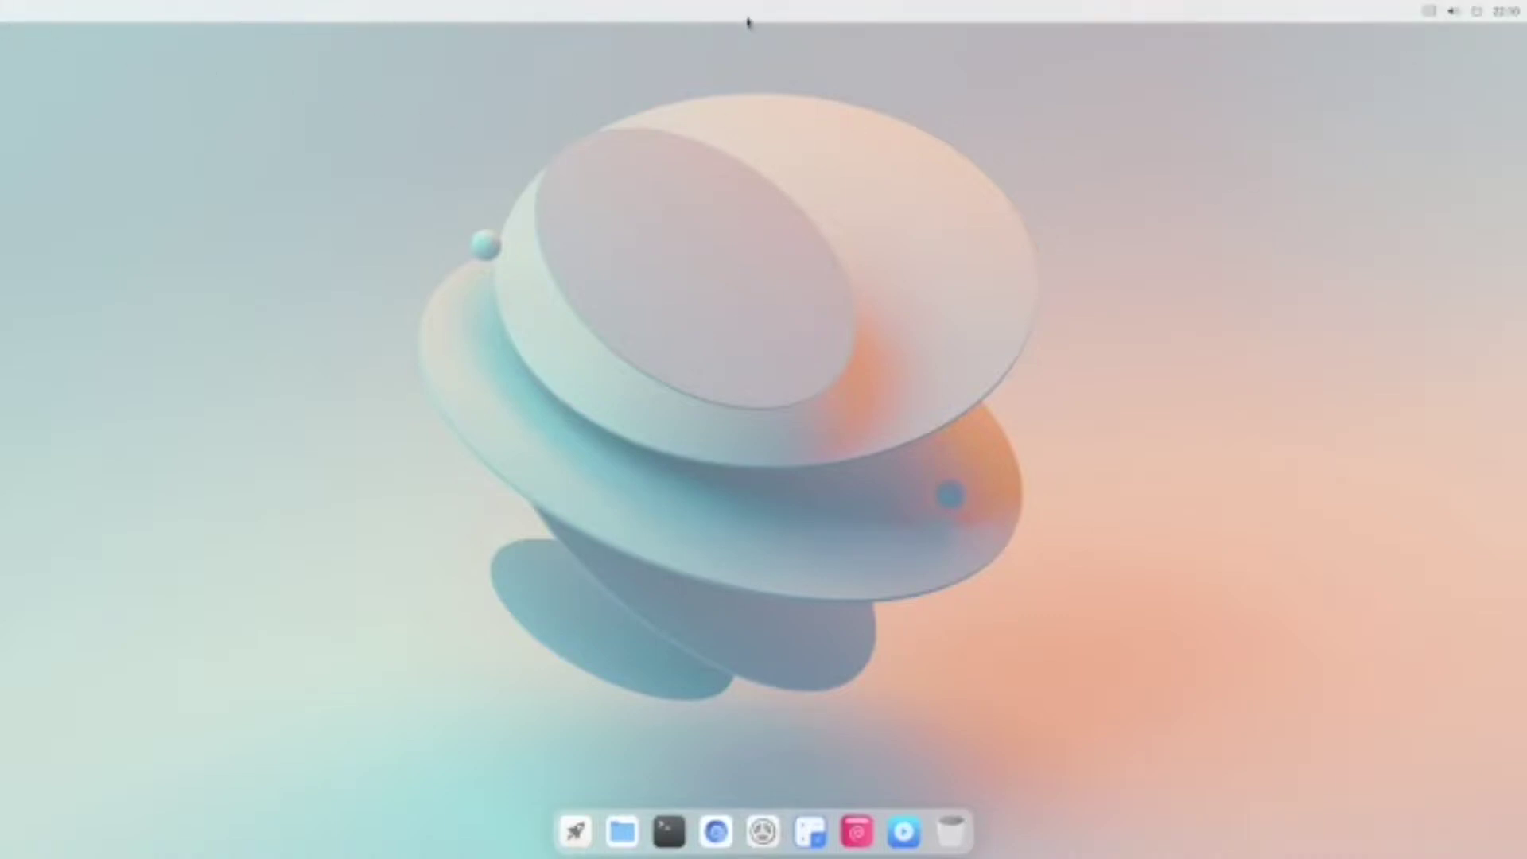
# Step: Examine the quick settings panel with its shortcut to the system settings, and the installed applications in the launcher
pyautogui.click(1454, 13)
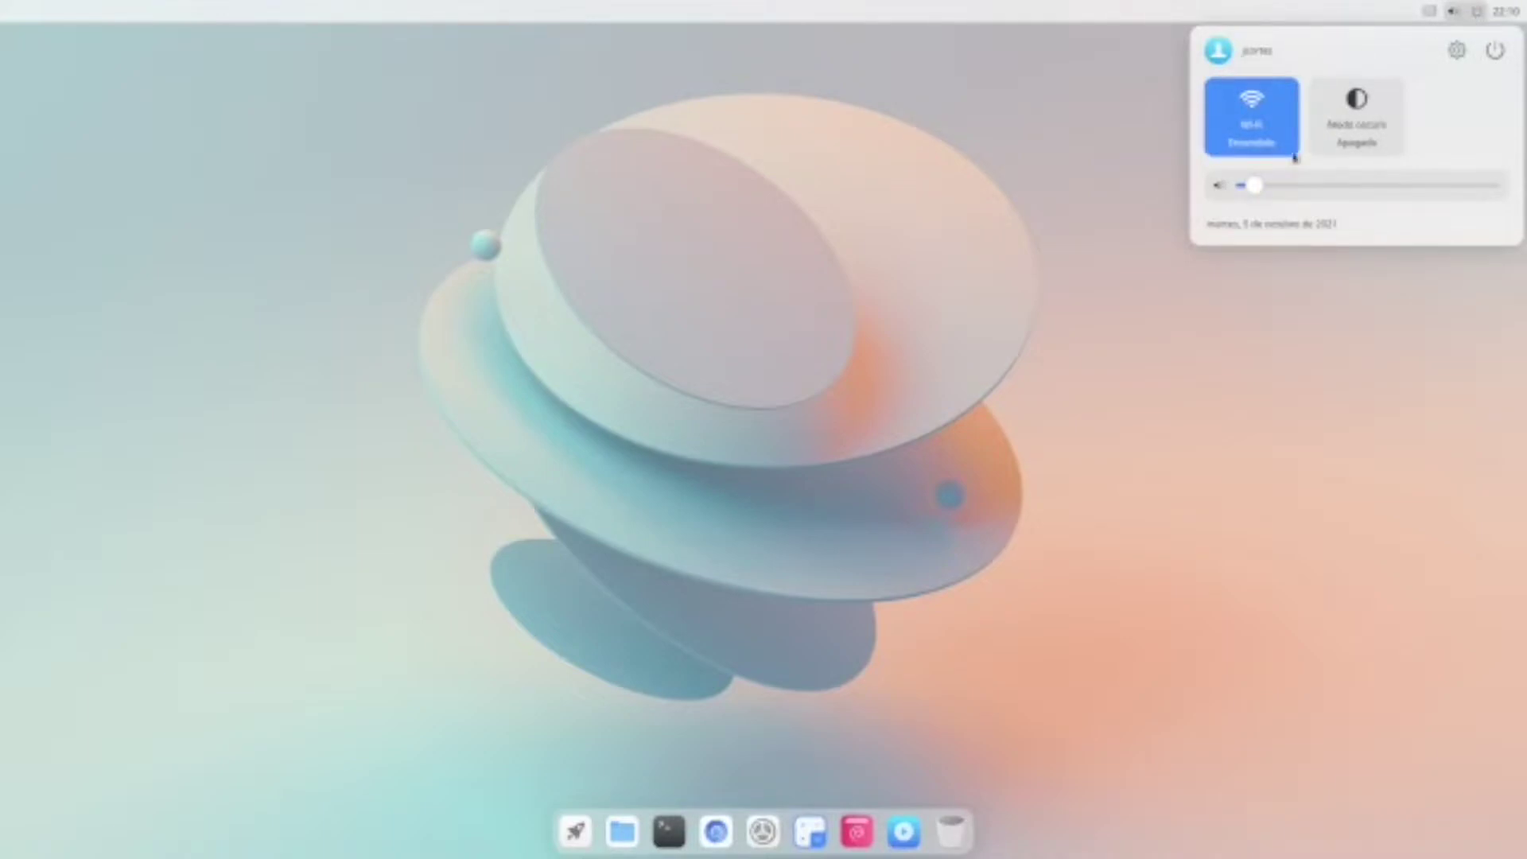
pyautogui.click(1455, 52)
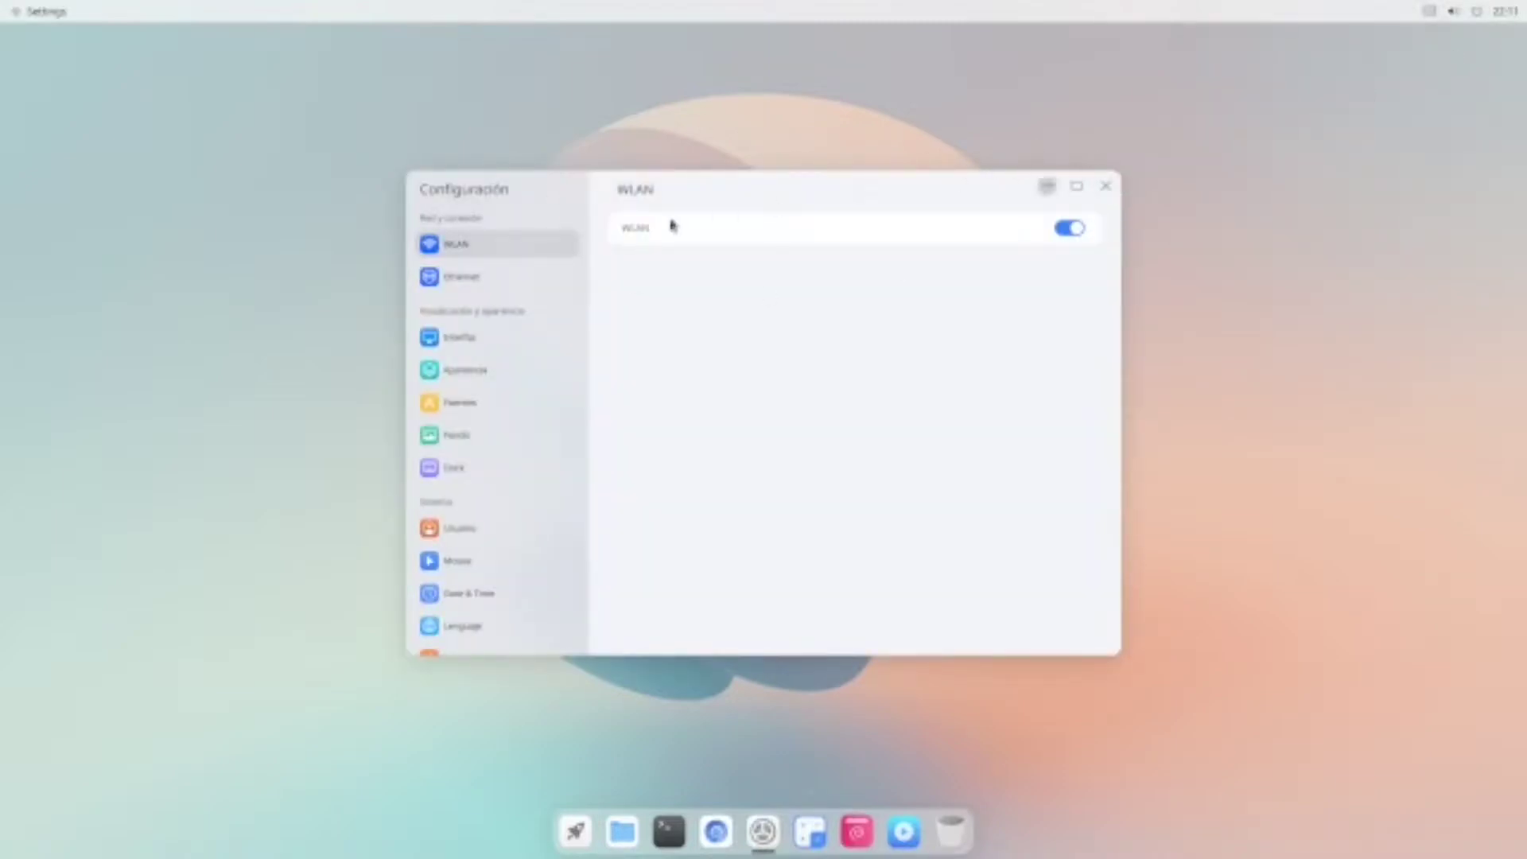
pyautogui.click(1105, 185)
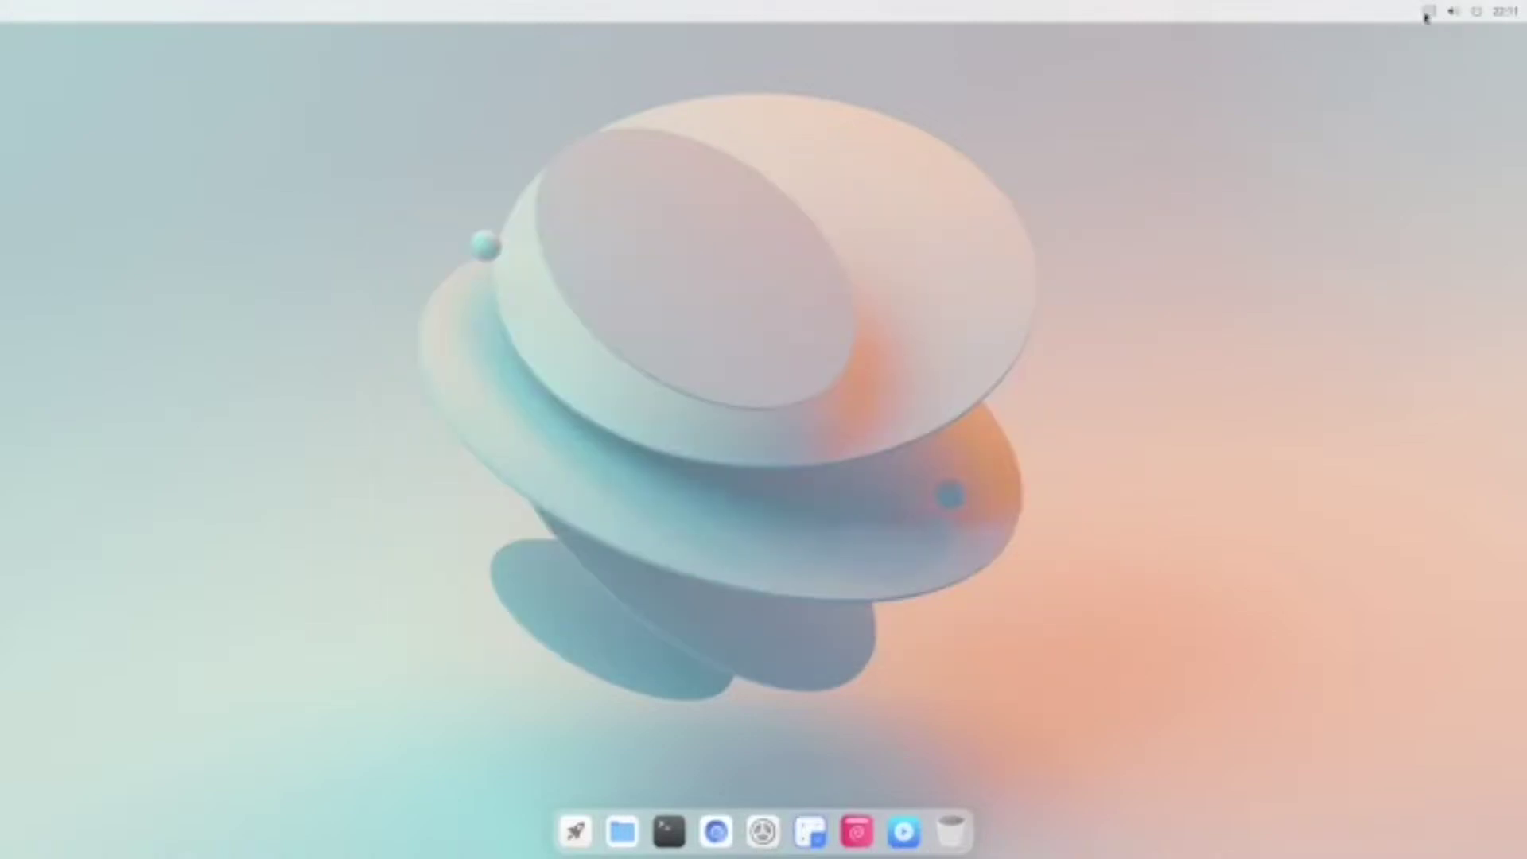
pyautogui.click(1481, 13)
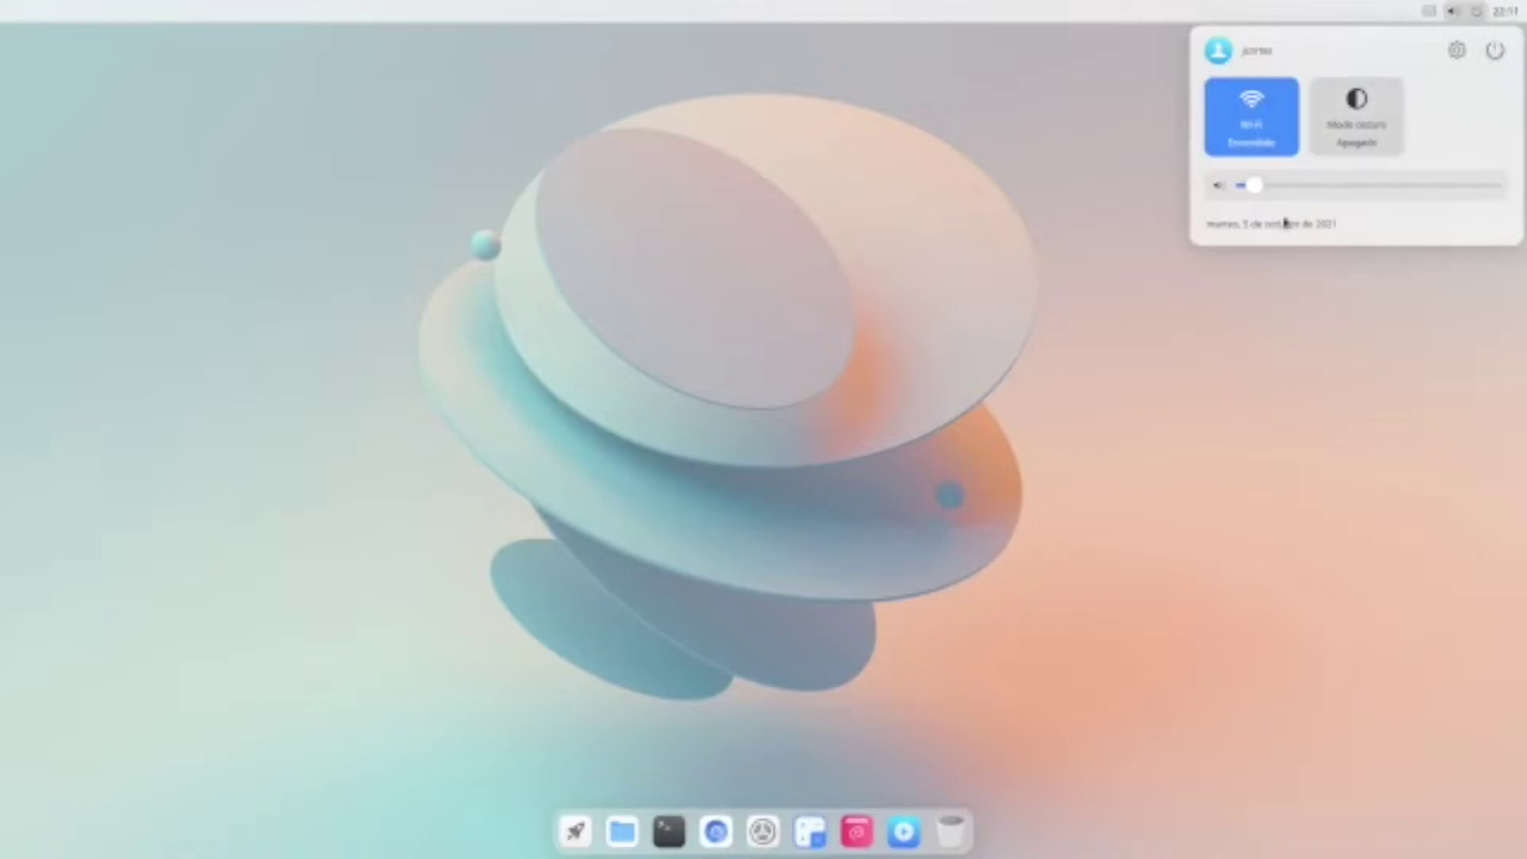
pyautogui.click(1504, 15)
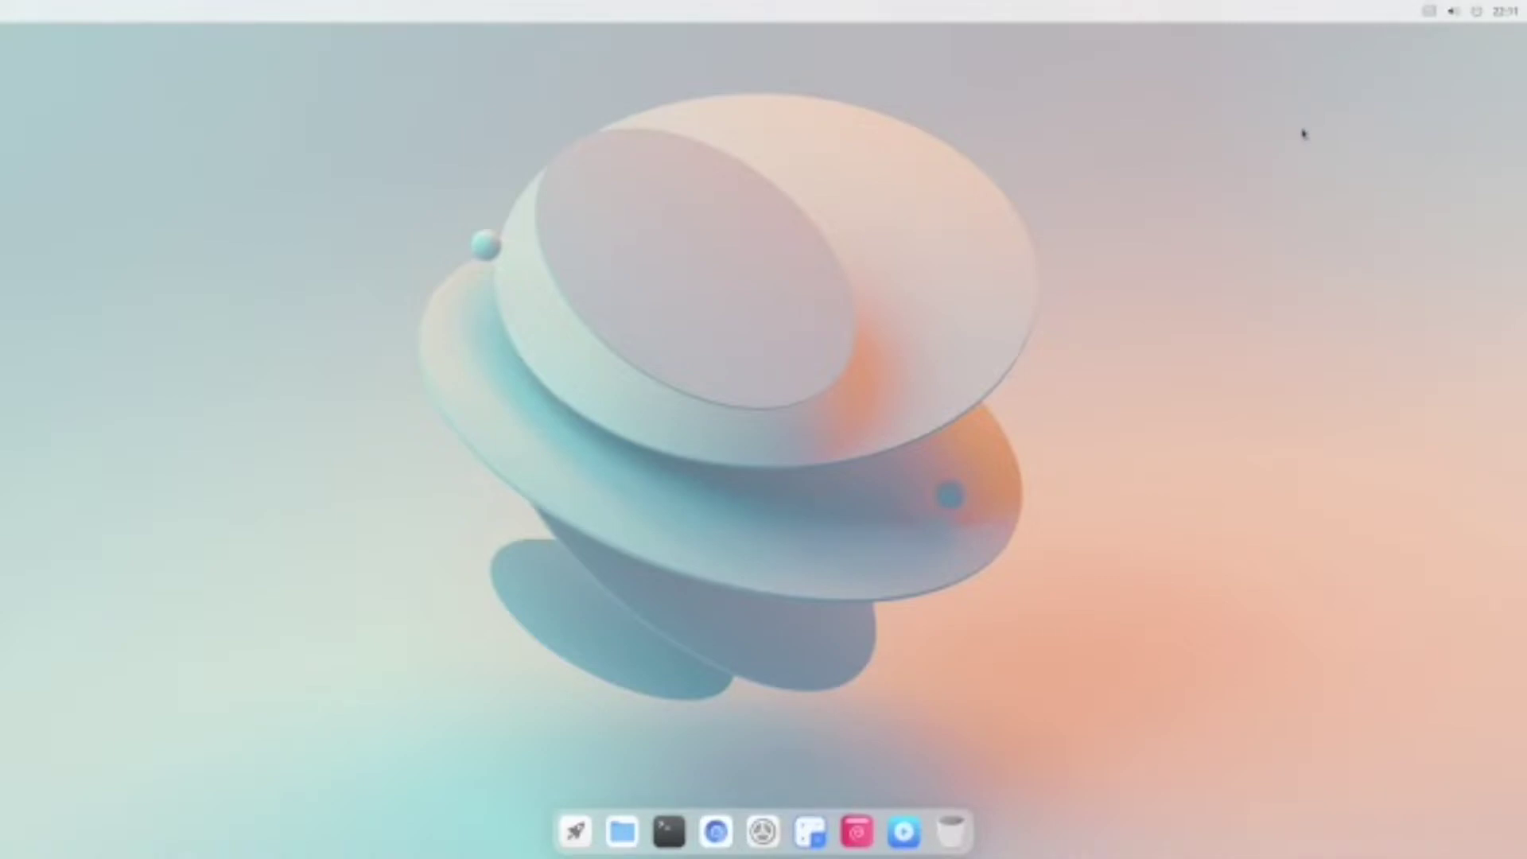
pyautogui.click(1476, 11)
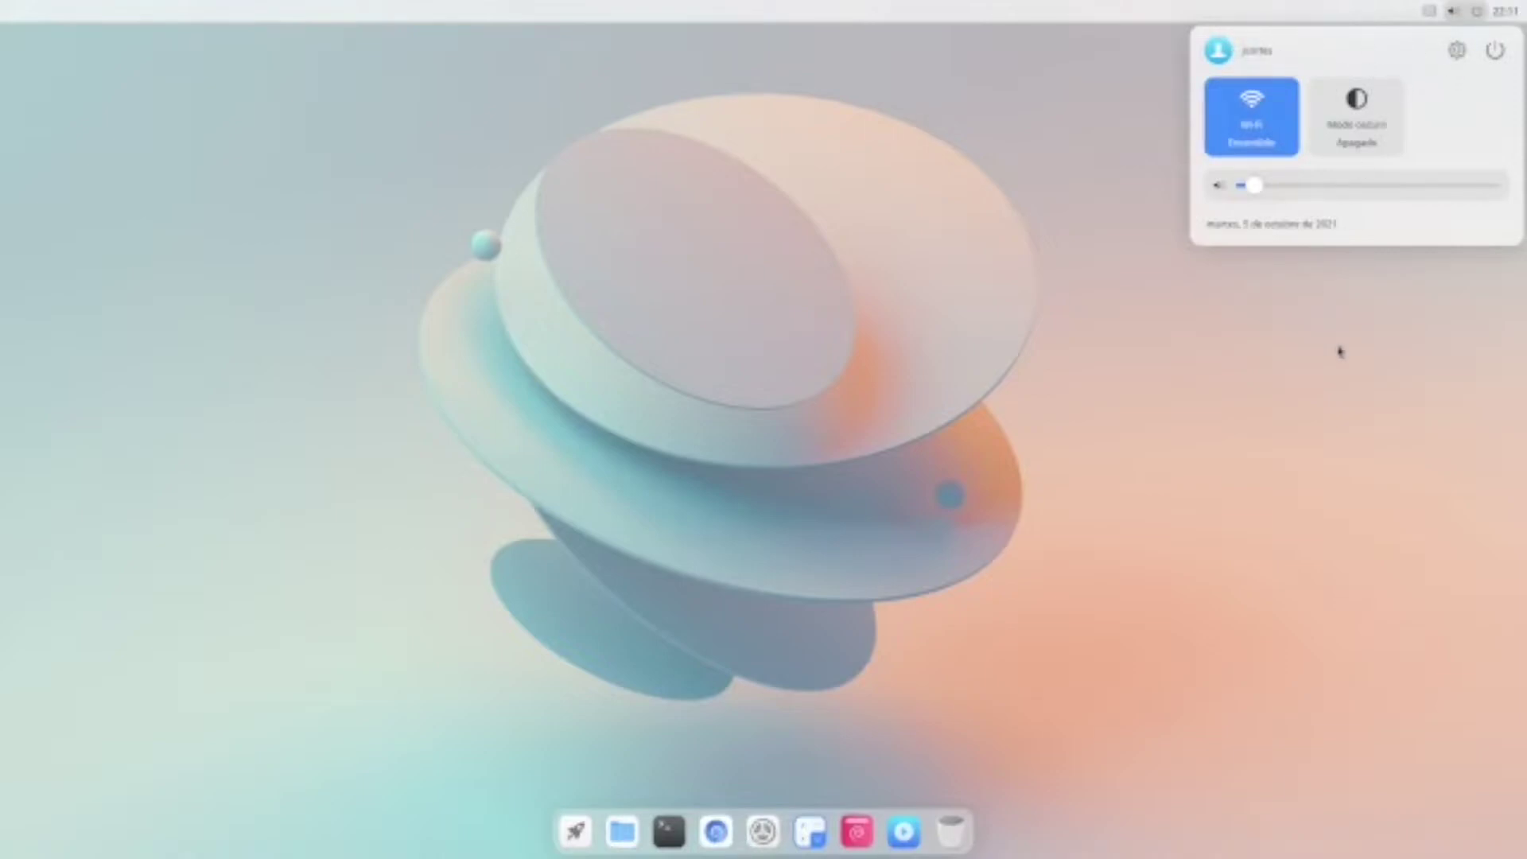
pyautogui.click(1334, 344)
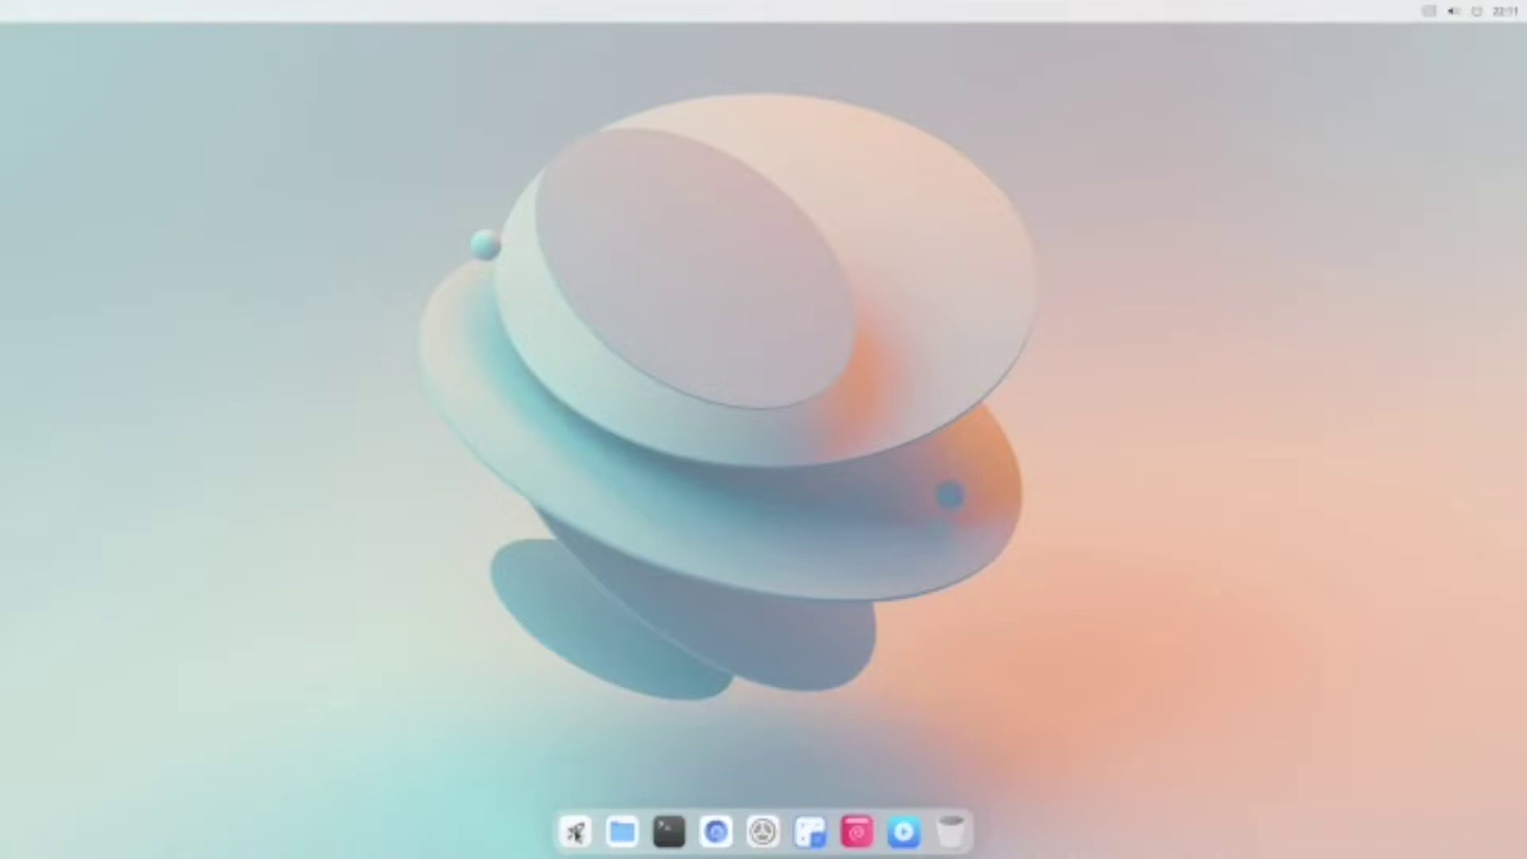
pyautogui.click(577, 831)
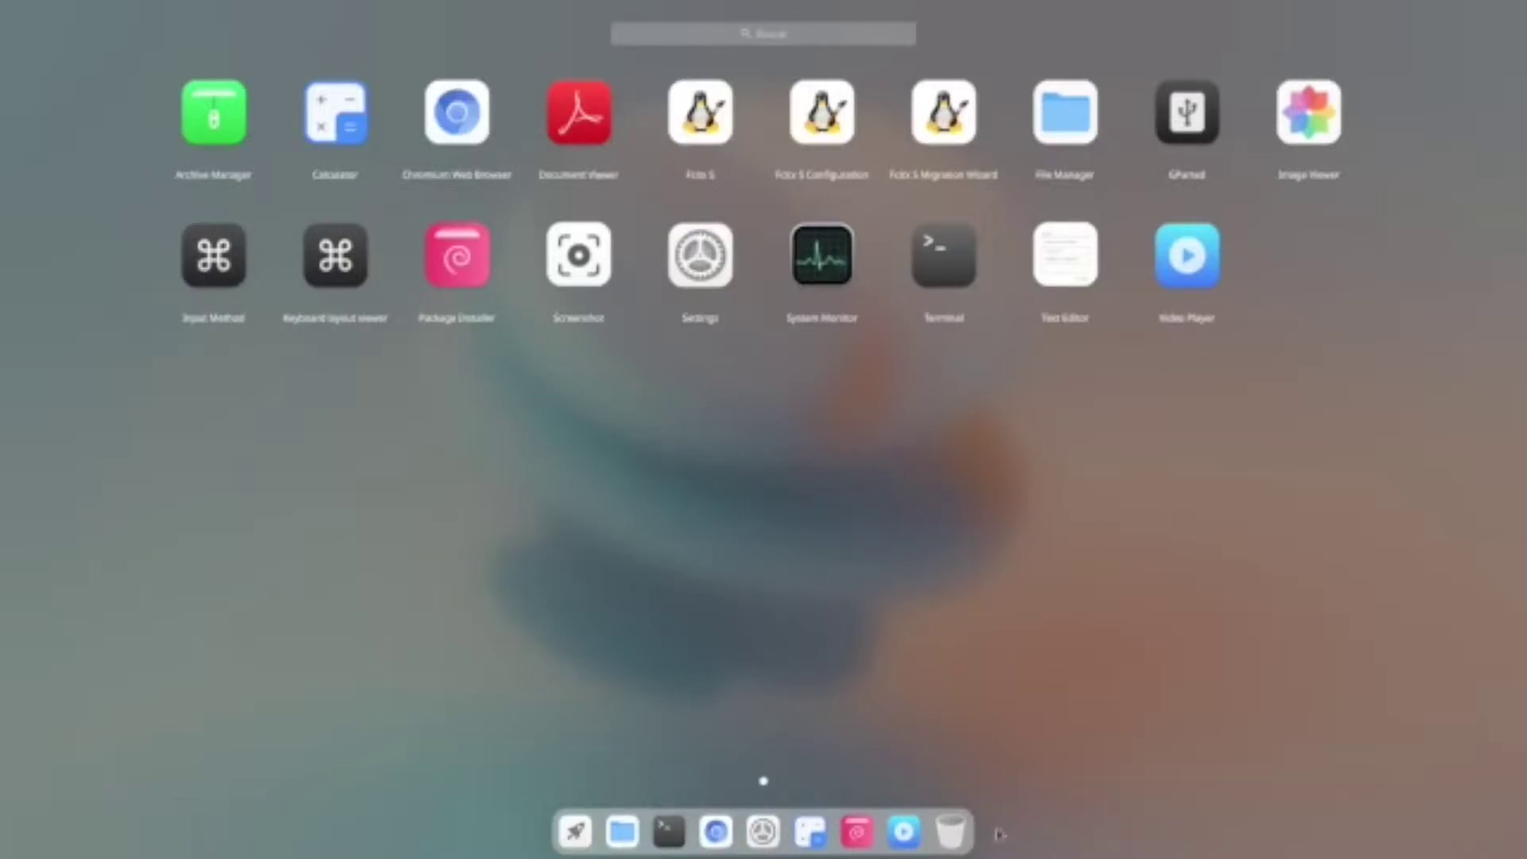
pyautogui.click(901, 835)
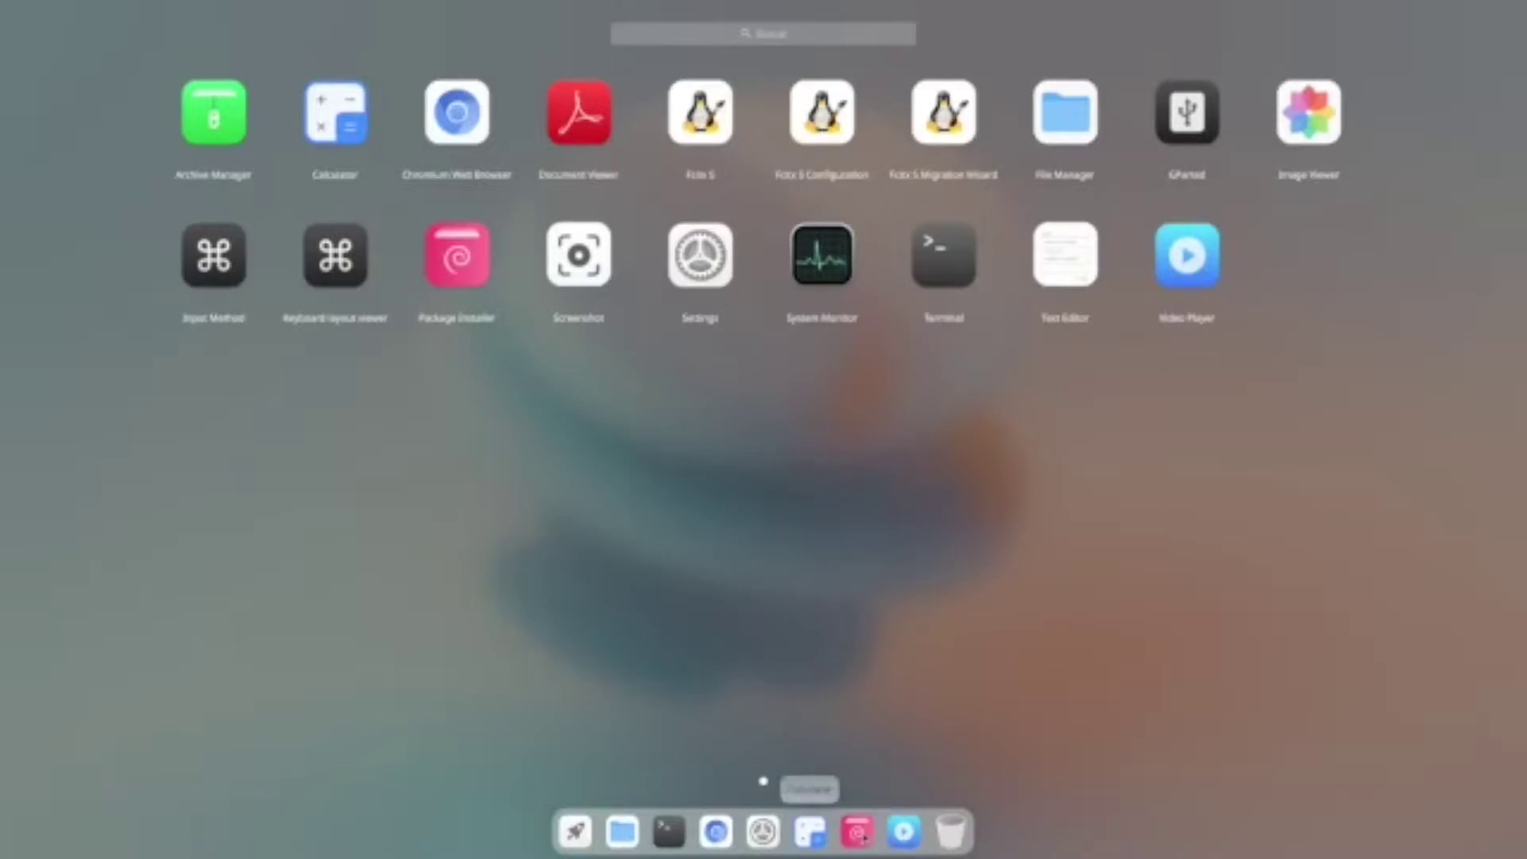
# Step: Open the system settings, move their window towards the desktop's upper-left area, and enlarge it until all categories fit
pyautogui.click(763, 833)
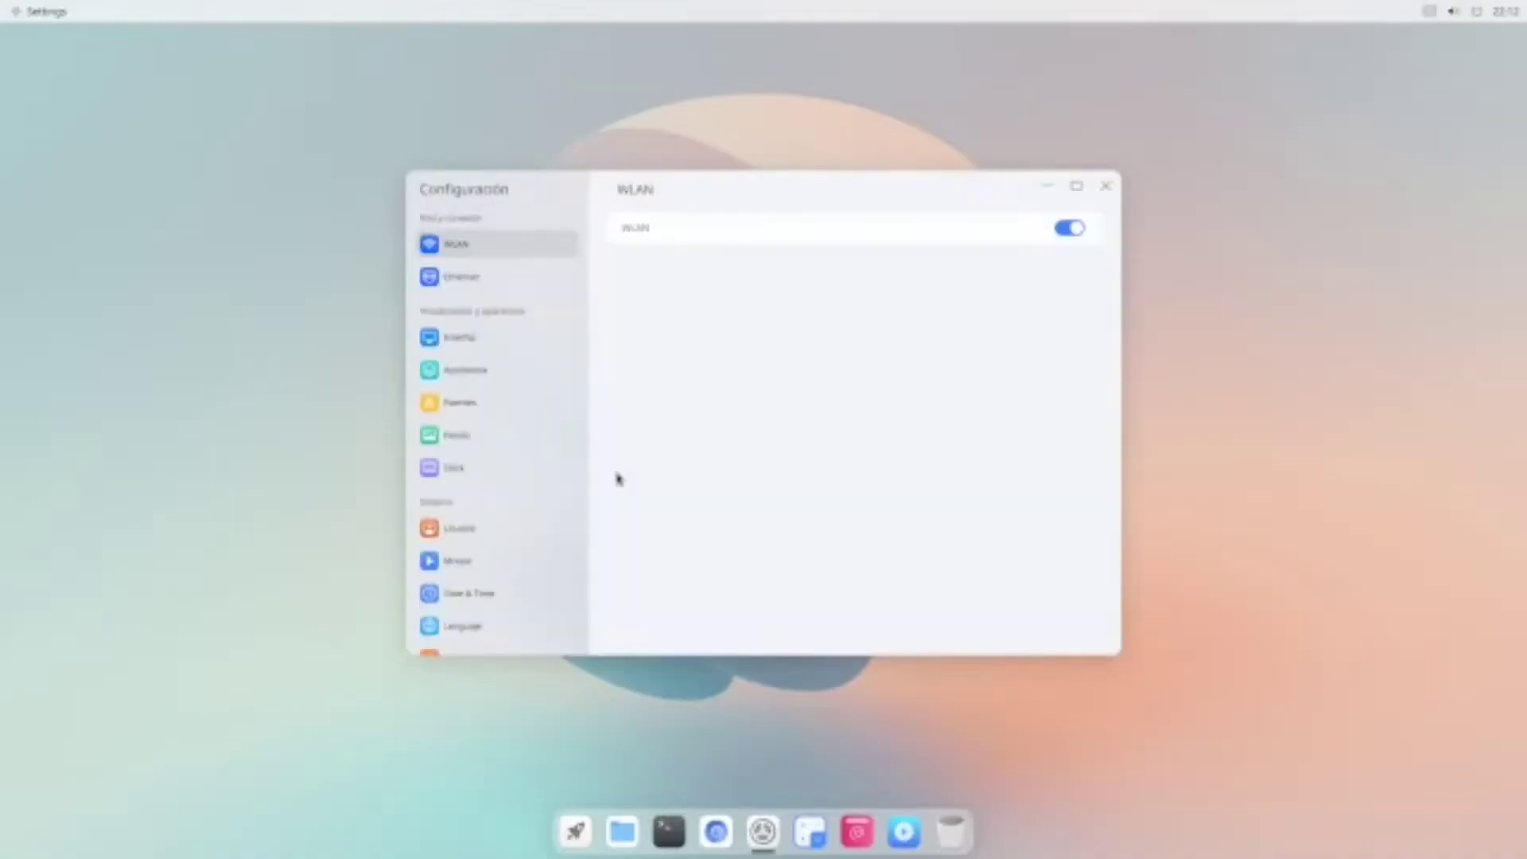
pyautogui.moveTo(954, 199); pyautogui.dragTo(753, 198)
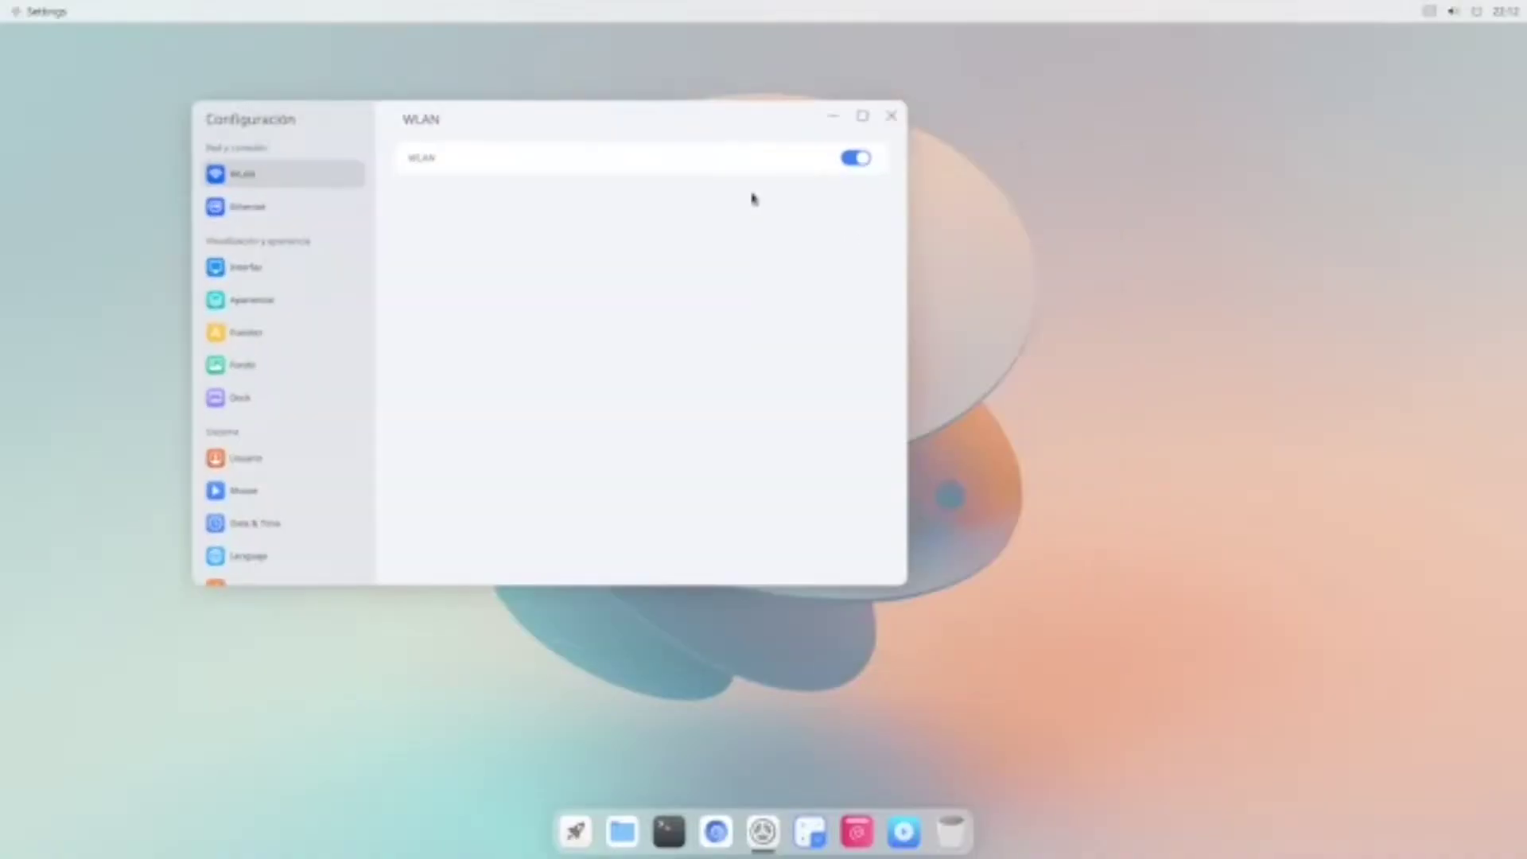
pyautogui.moveTo(906, 577); pyautogui.dragTo(1153, 688)
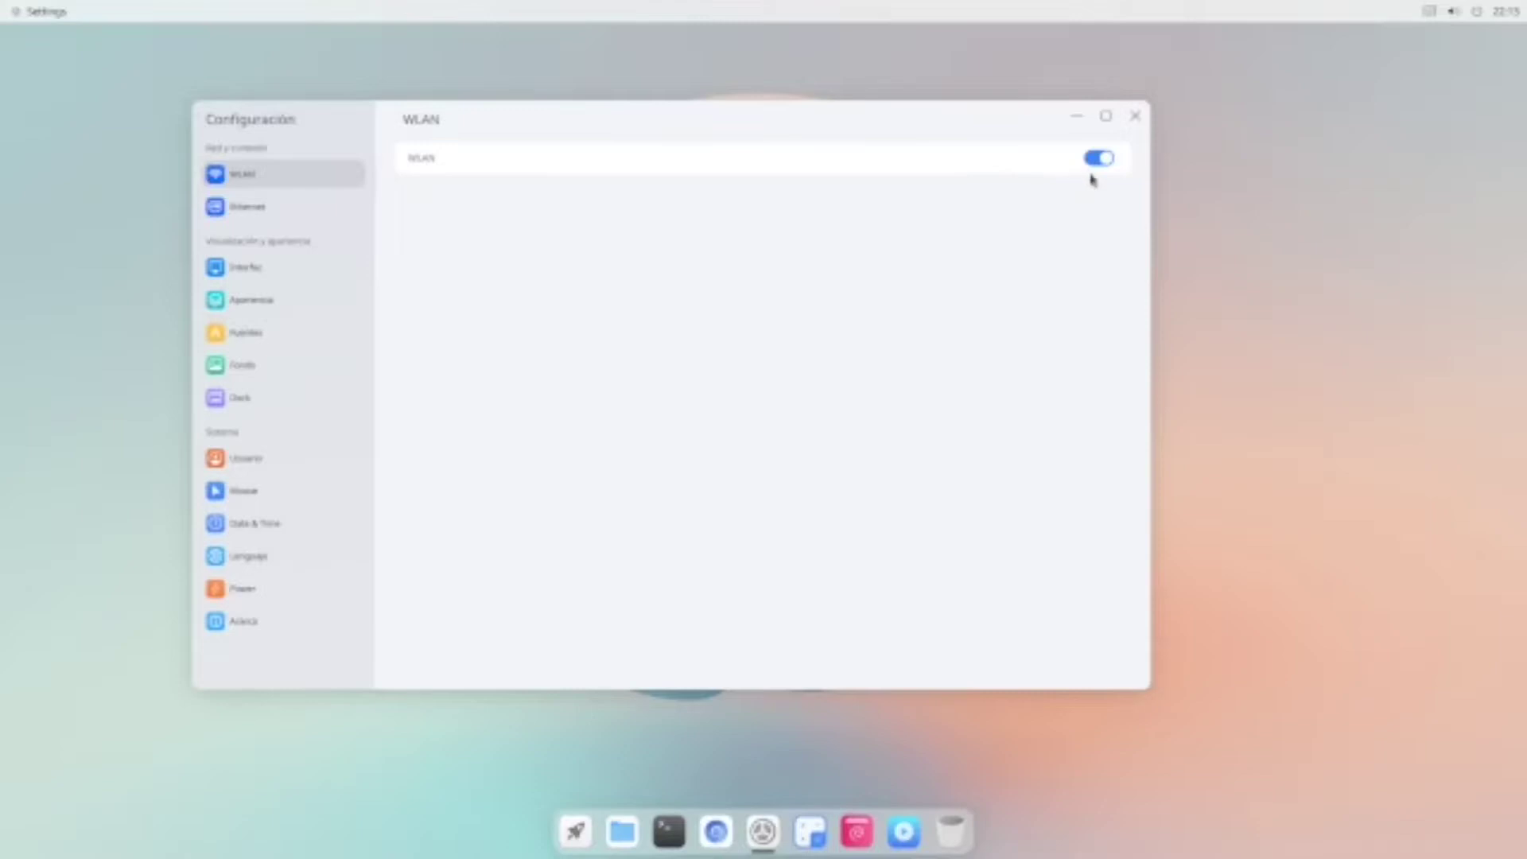
# Step: Disconnect and reconnect Conexión cableada 1 in the Ethernet settings, checking the quick settings panel in between
pyautogui.click(227, 209)
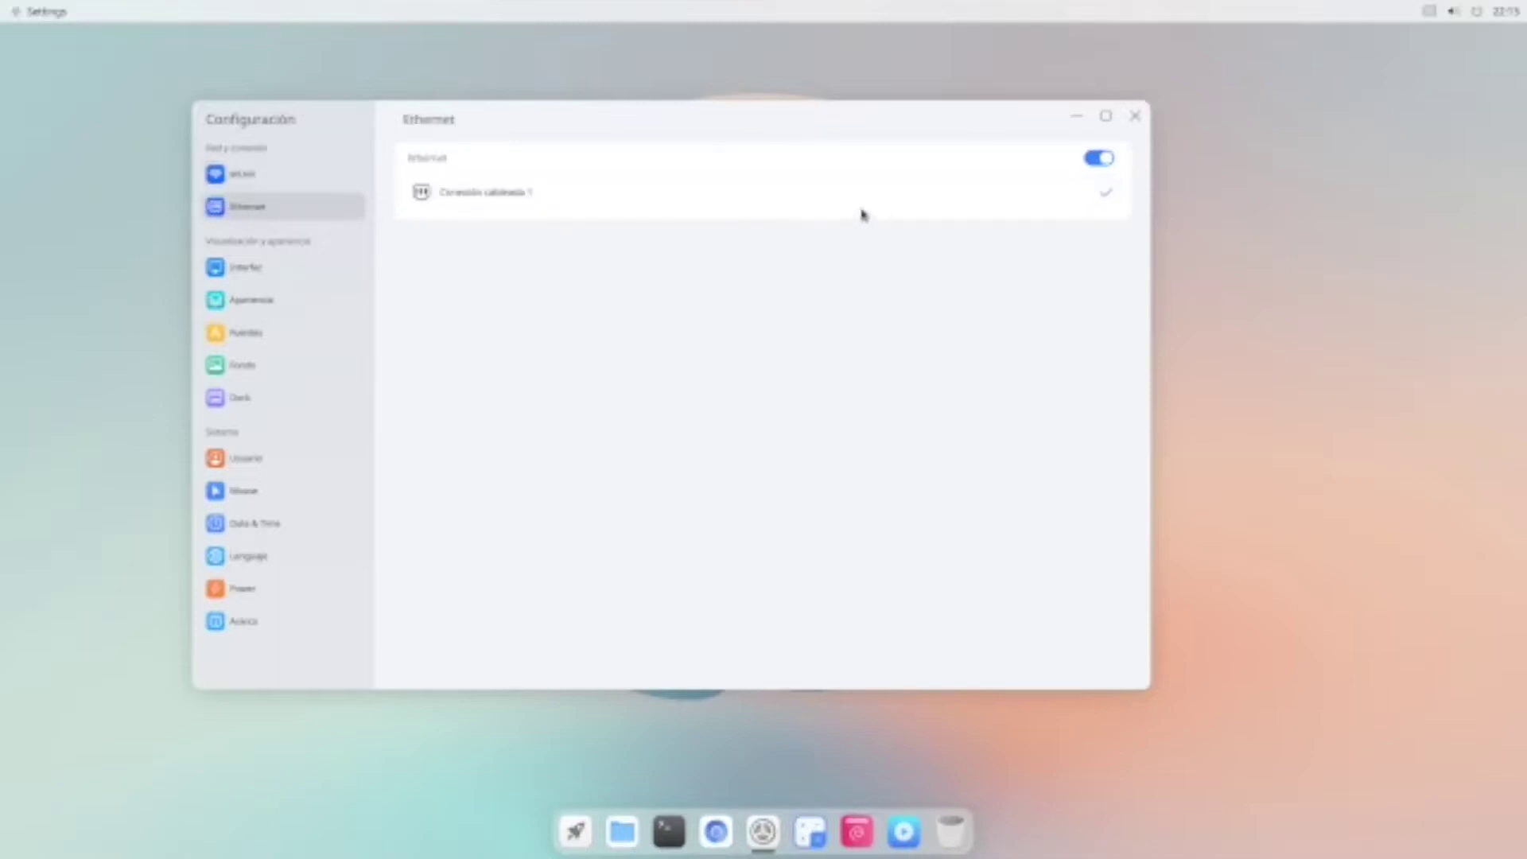
pyautogui.click(490, 198)
pyautogui.moveTo(564, 92); pyautogui.dragTo(565, 67)
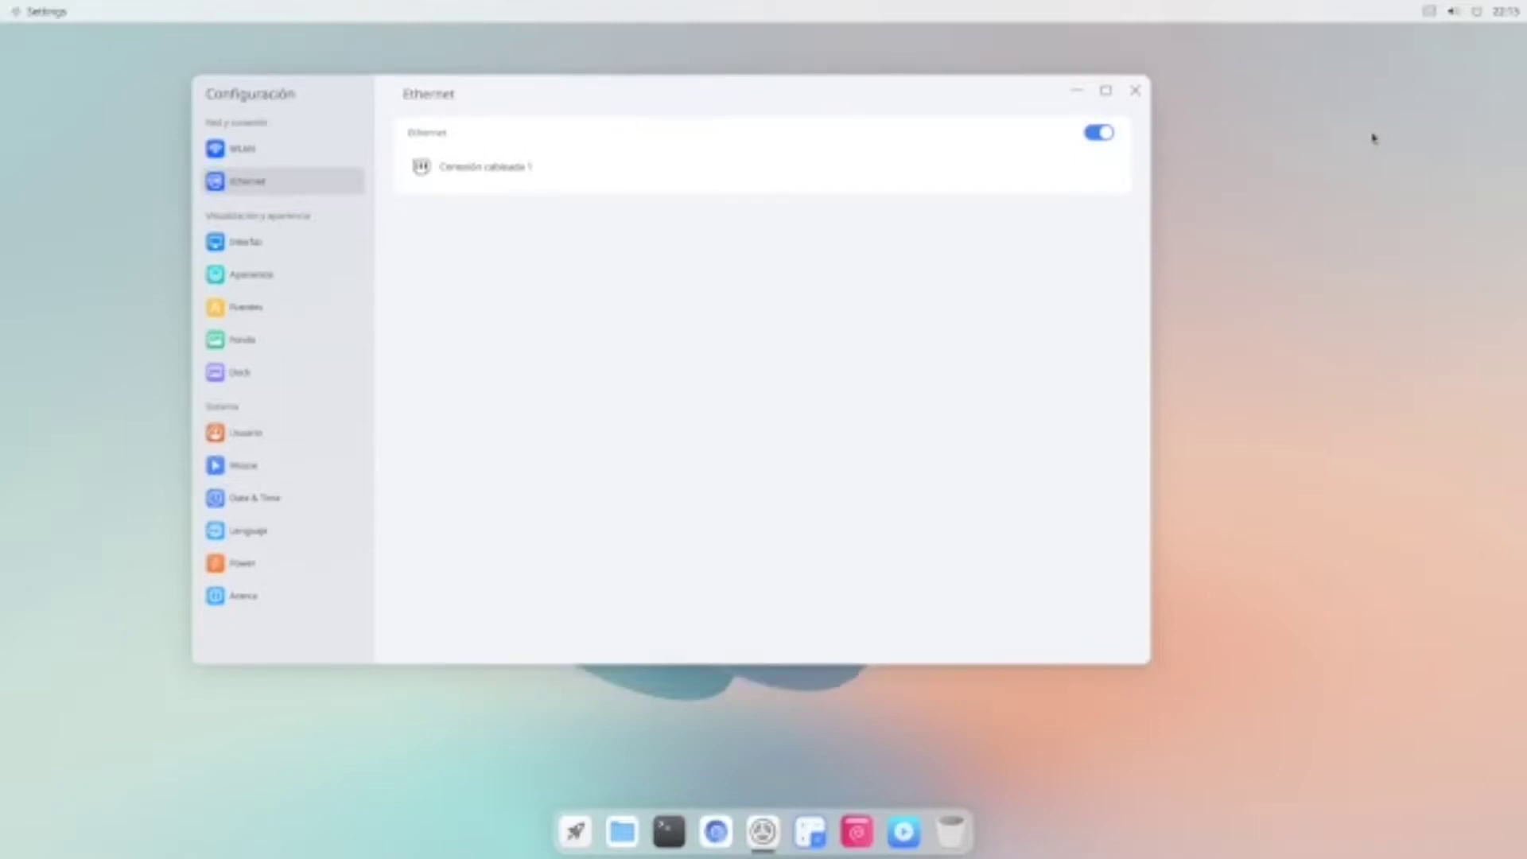
pyautogui.click(1453, 13)
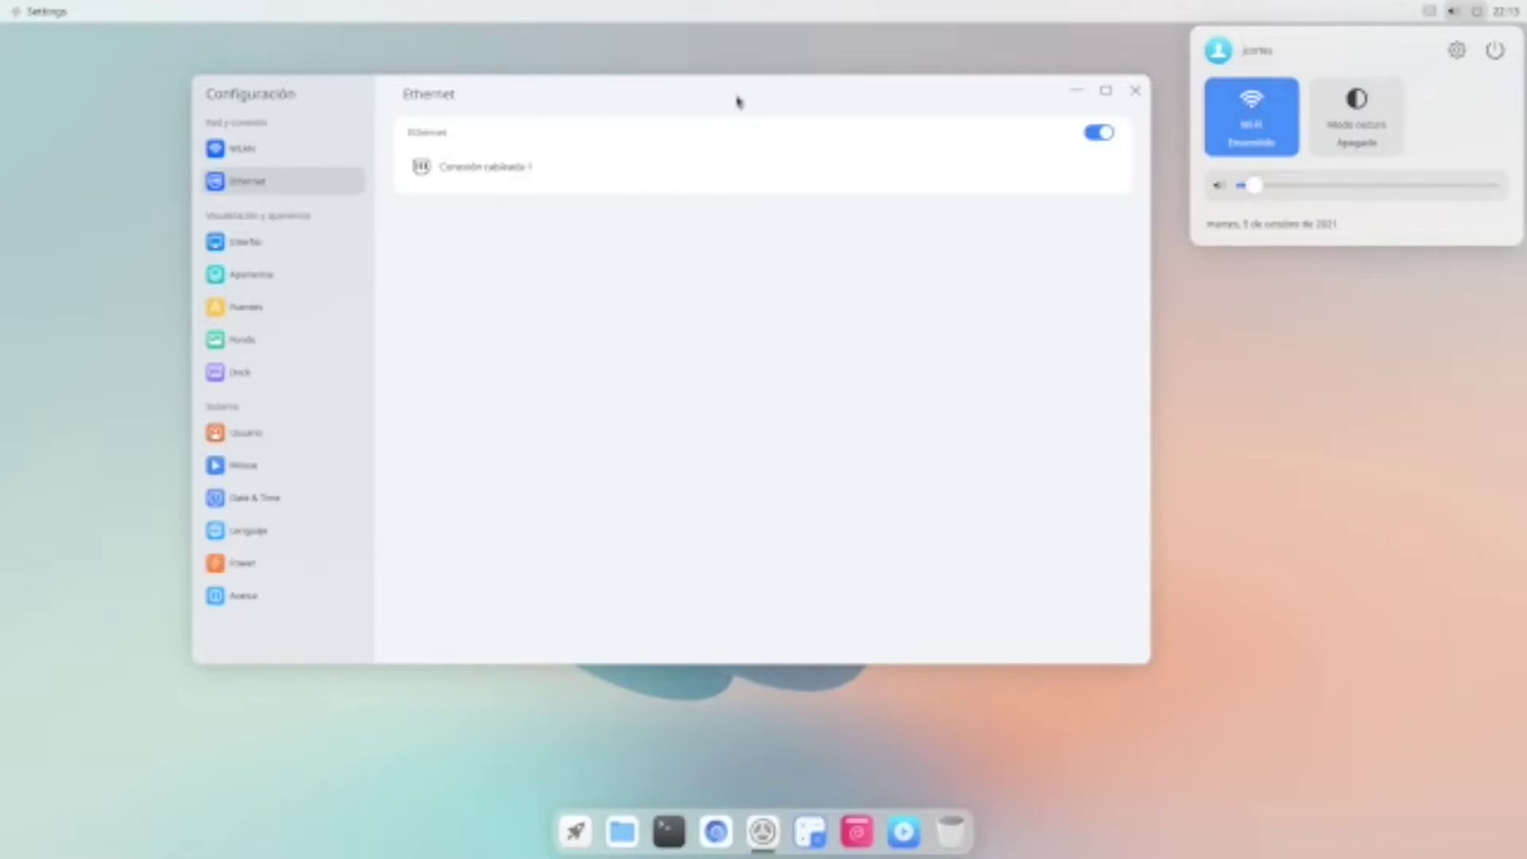
pyautogui.click(284, 148)
pyautogui.moveTo(525, 116); pyautogui.dragTo(367, 171)
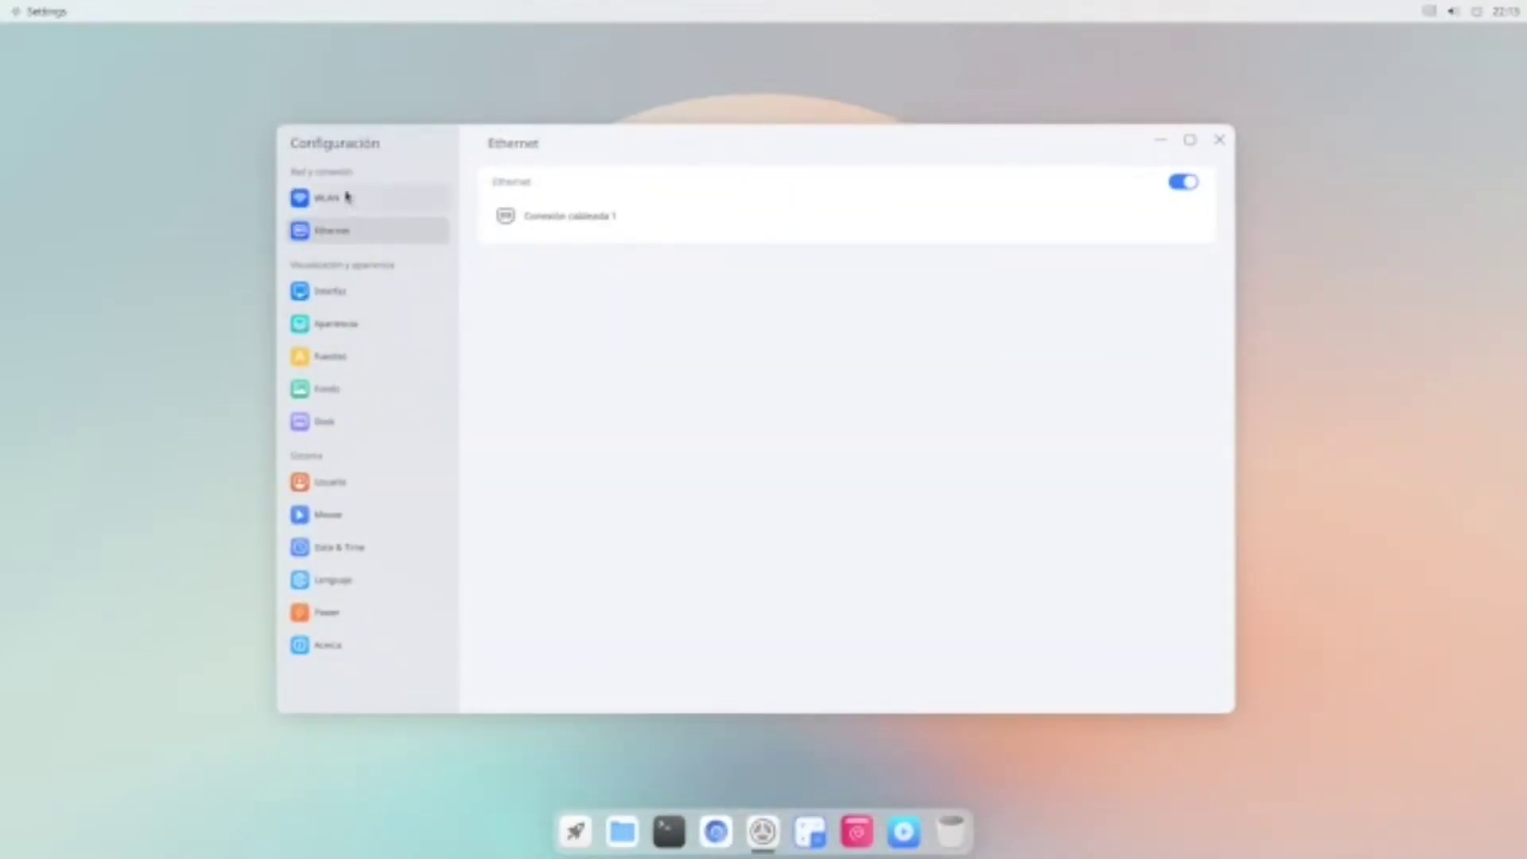
pyautogui.click(521, 218)
# Step: Review the Interfaz display settings and switch the theme to Oscuro in the Apariencia settings
pyautogui.click(338, 289)
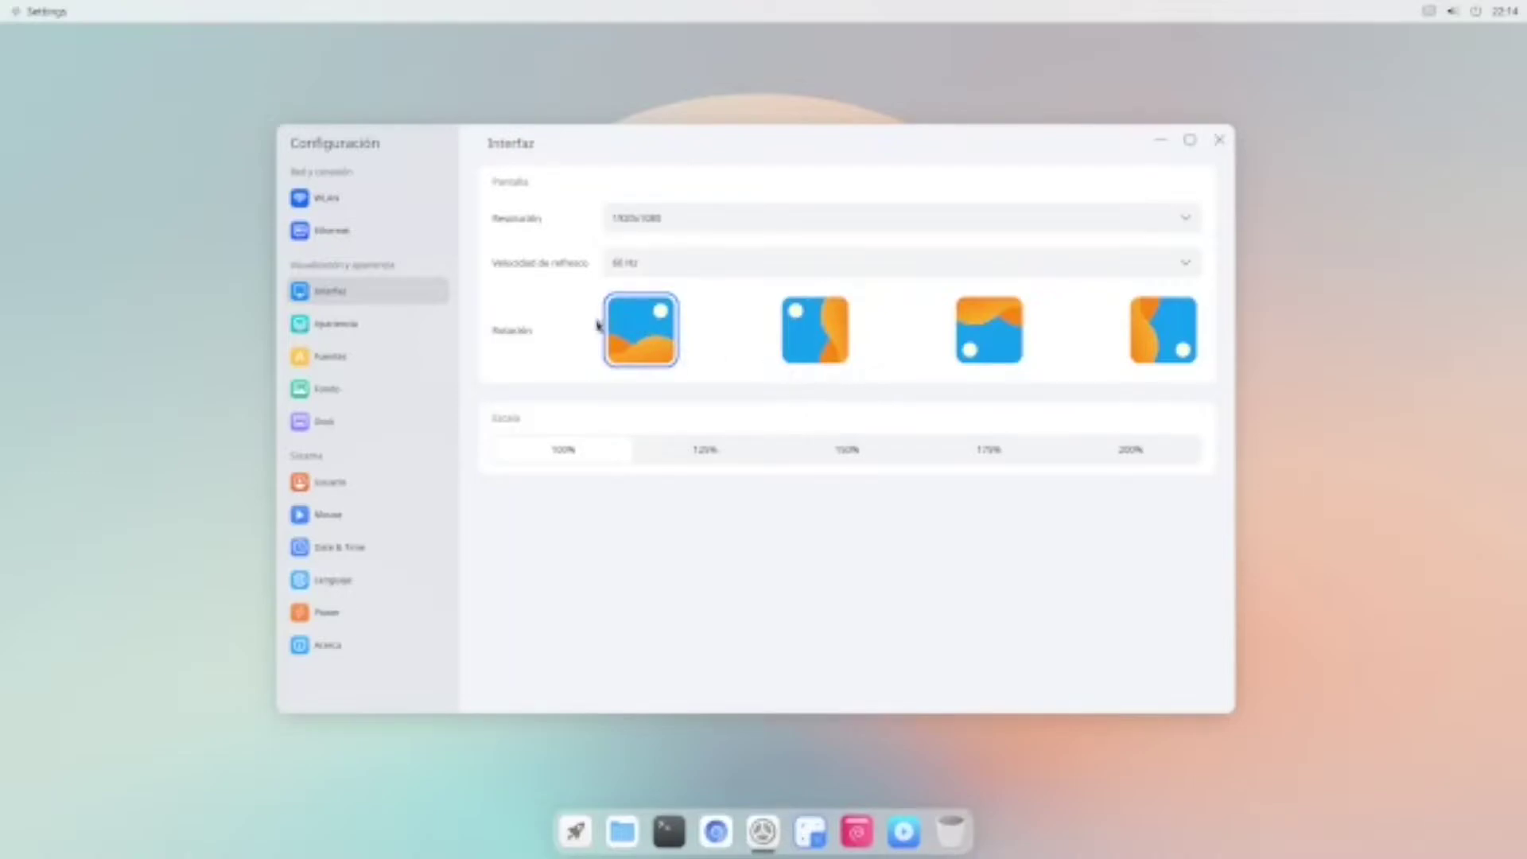
pyautogui.click(352, 331)
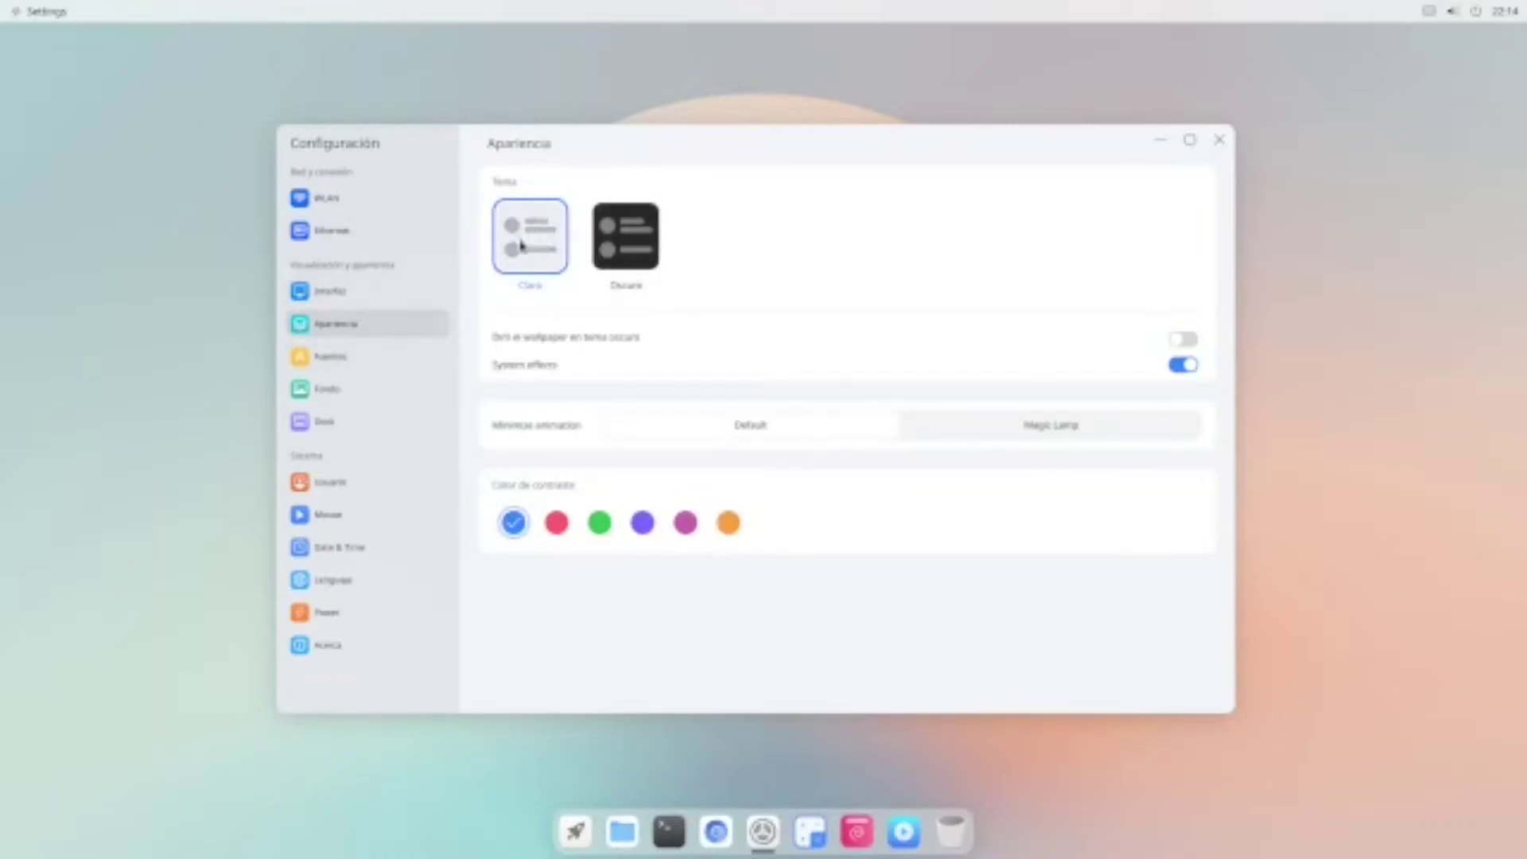
pyautogui.click(630, 285)
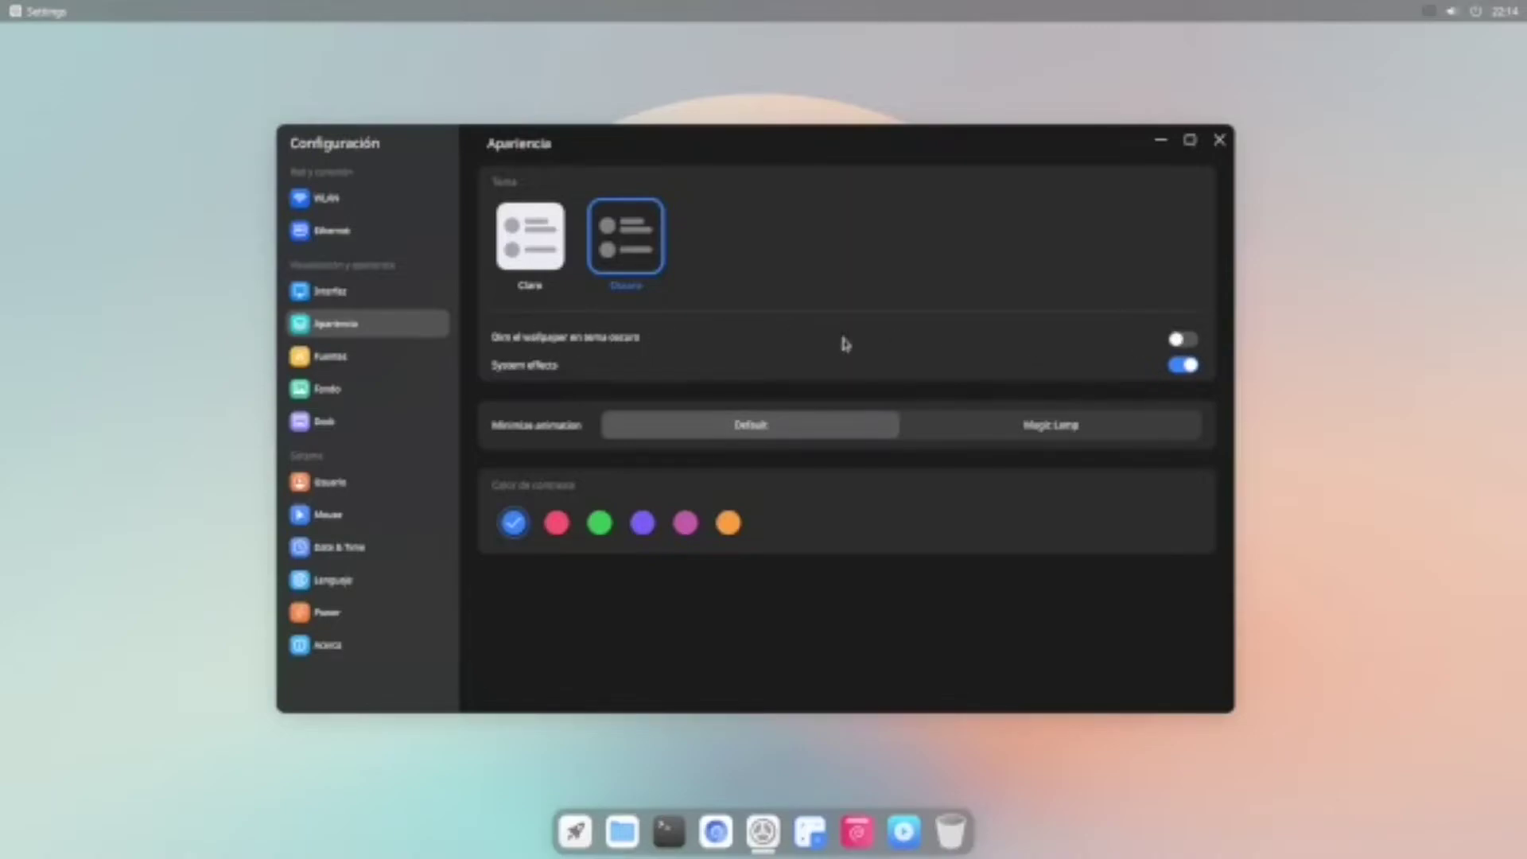
# Step: Turn on wallpaper dimming for the dark theme, switching it off and on once to compare the desktop background
pyautogui.click(1188, 340)
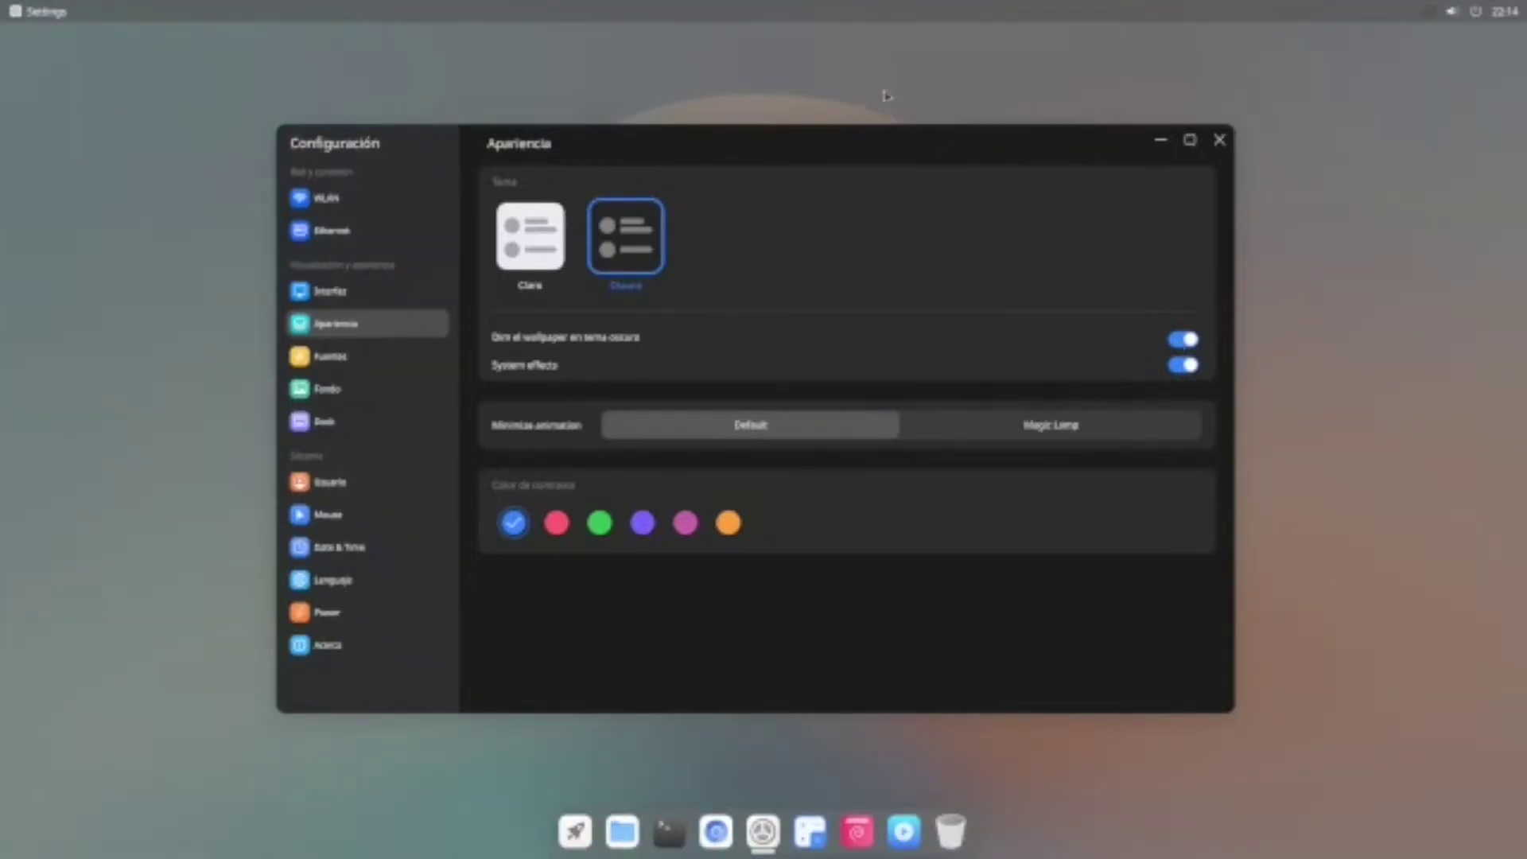
pyautogui.moveTo(758, 372); pyautogui.dragTo(747, 549)
pyautogui.moveTo(791, 253); pyautogui.dragTo(815, 143)
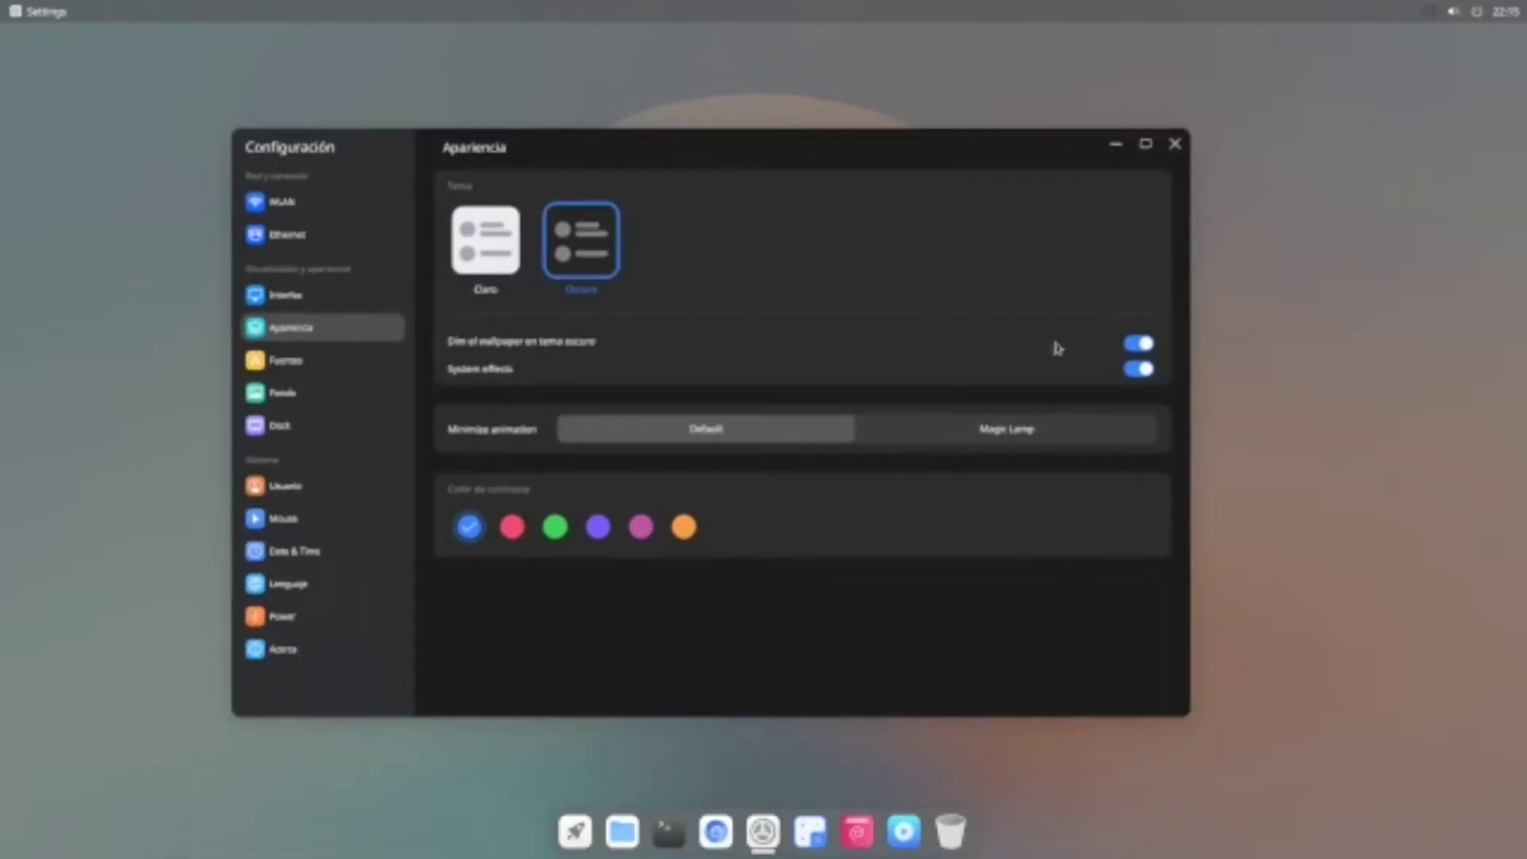
pyautogui.click(1144, 345)
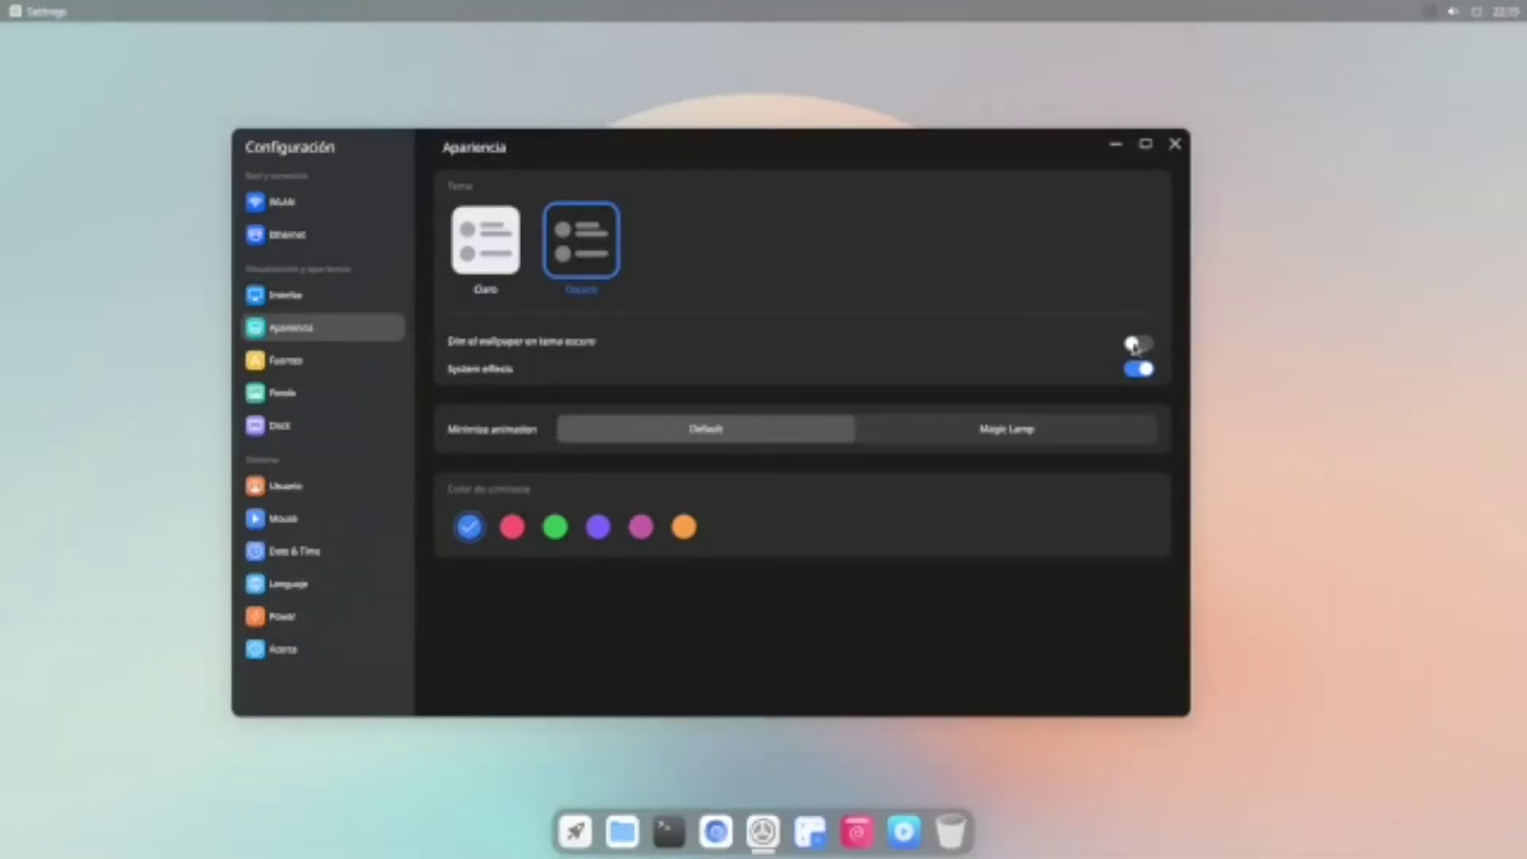
pyautogui.click(1138, 346)
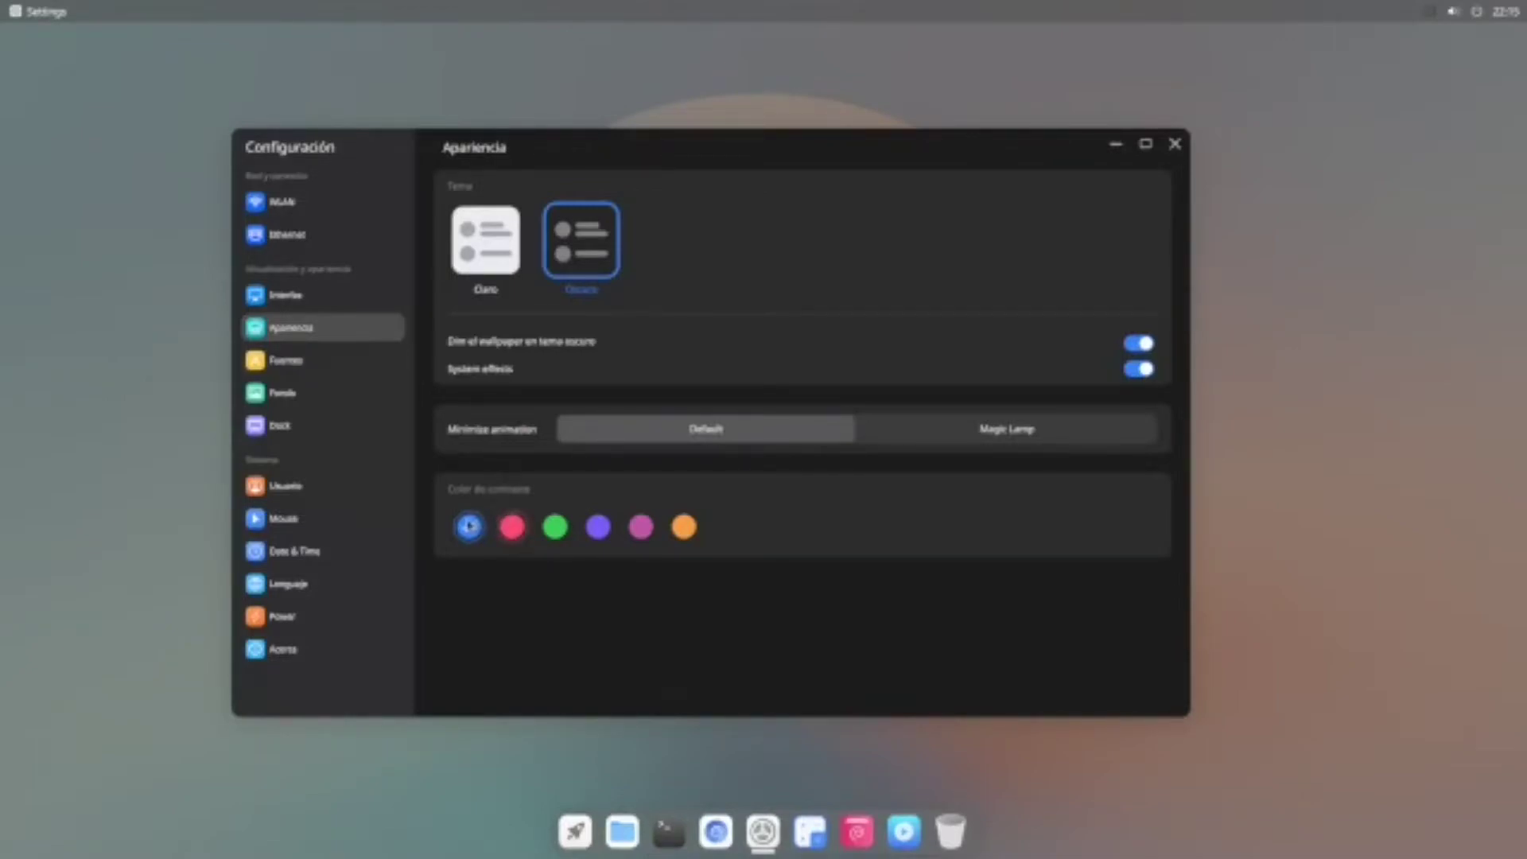
# Step: Try the red and green accent colours in the Apariencia settings, and return the accent colour to blue
pyautogui.click(510, 525)
pyautogui.click(560, 529)
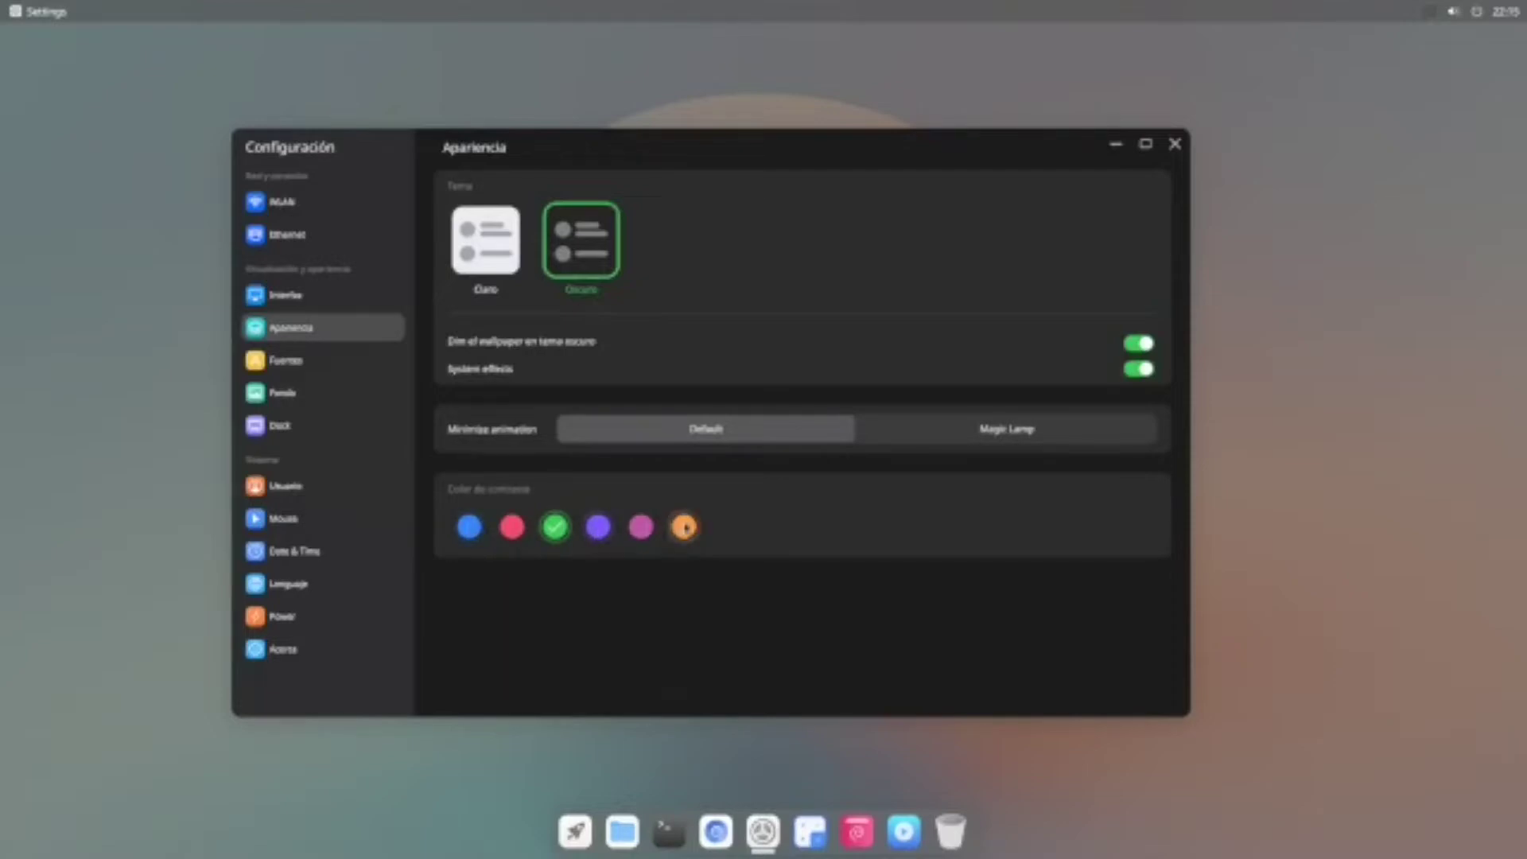
pyautogui.click(471, 526)
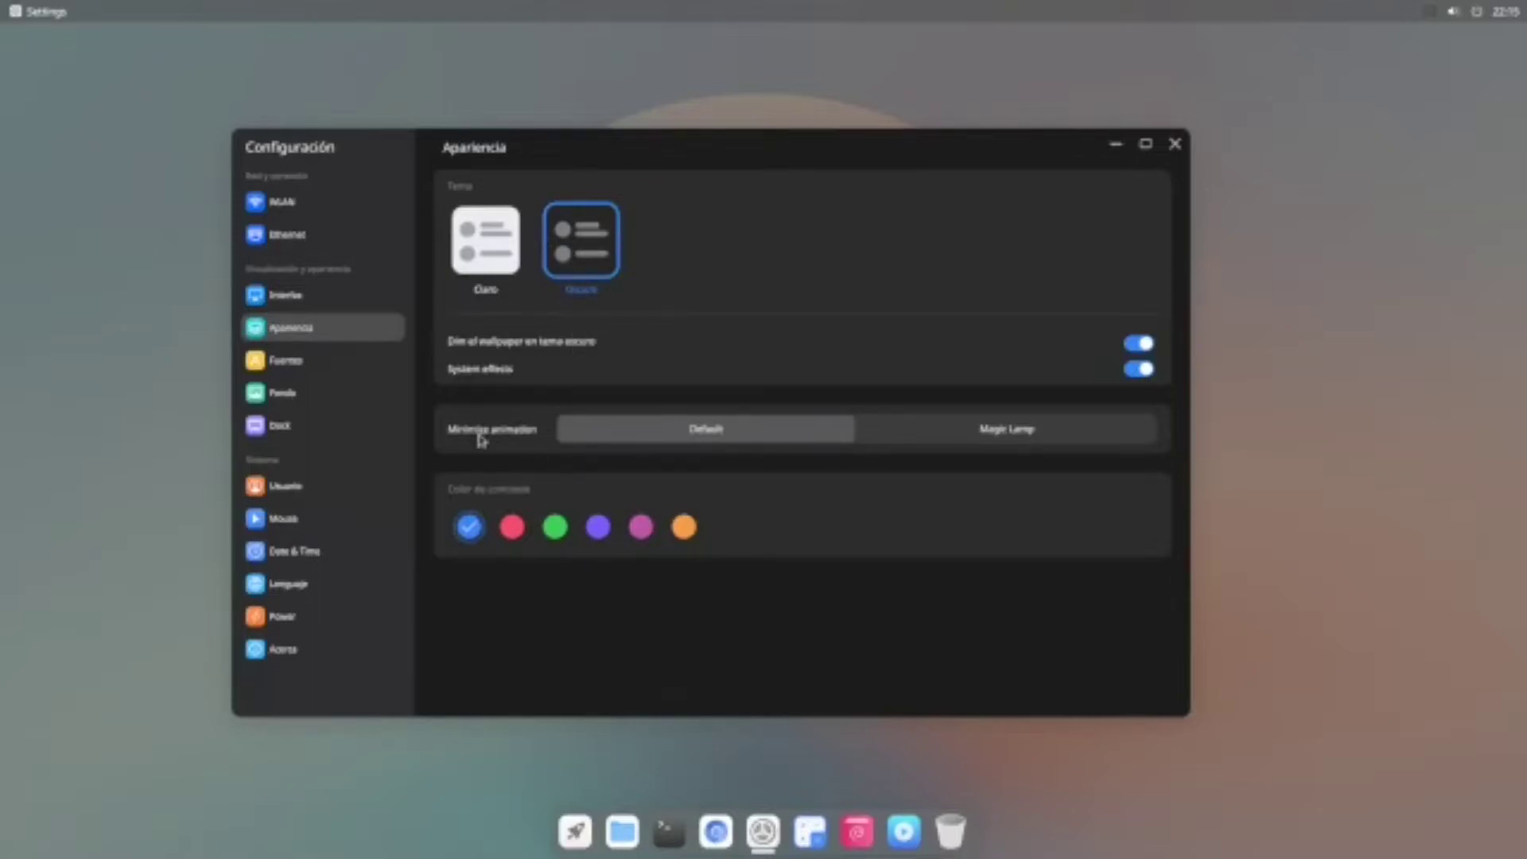
# Step: Review the Fuentes font options and look through the wallpaper images offered in the Fondo settings
pyautogui.click(297, 362)
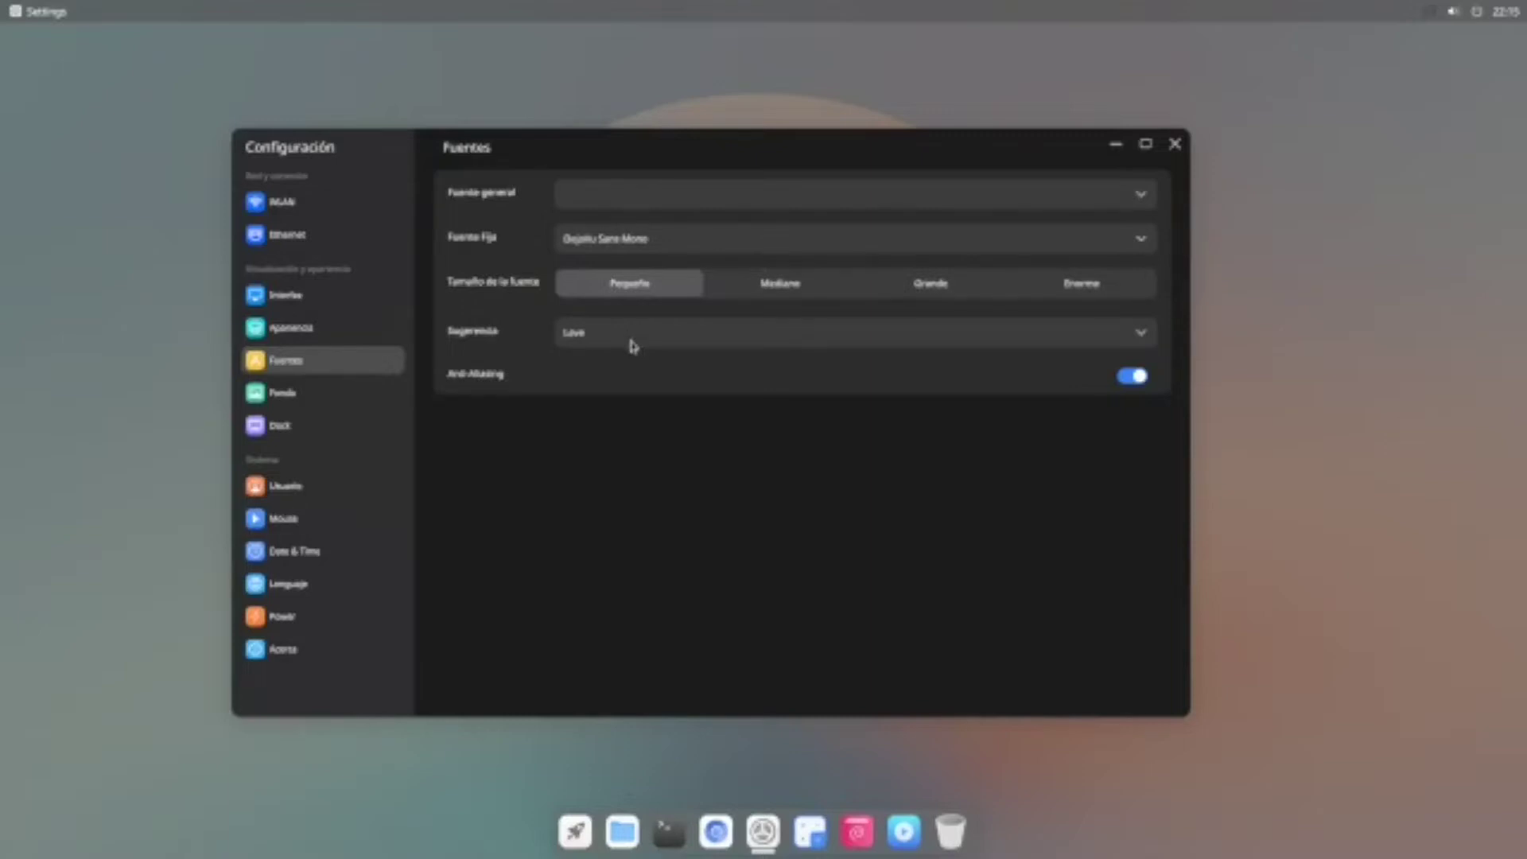
pyautogui.click(301, 395)
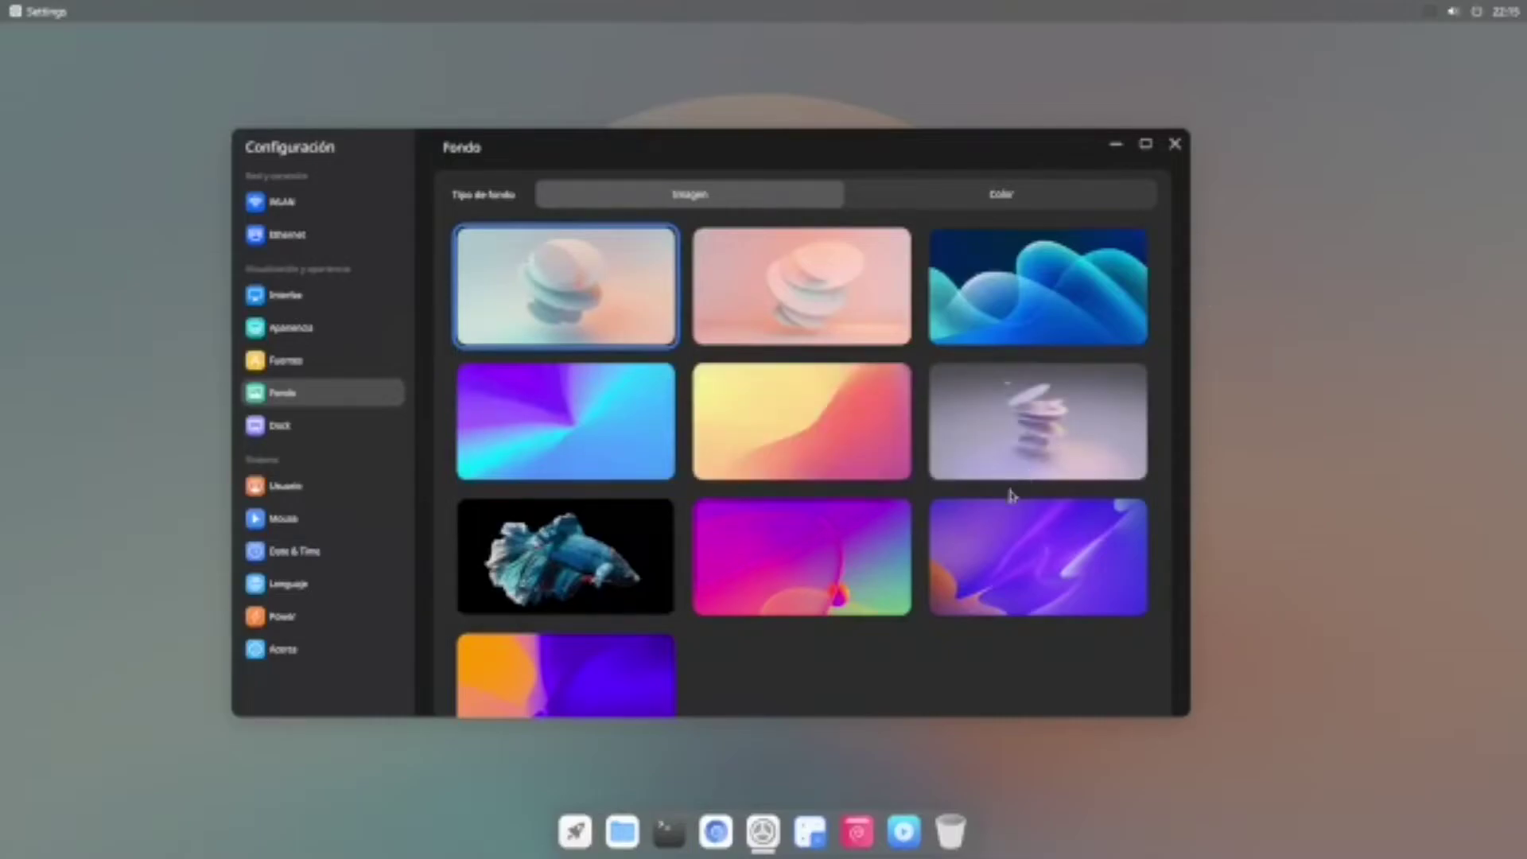
pyautogui.scroll(-2, 1008, 501)
pyautogui.scroll(2, 1009, 501)
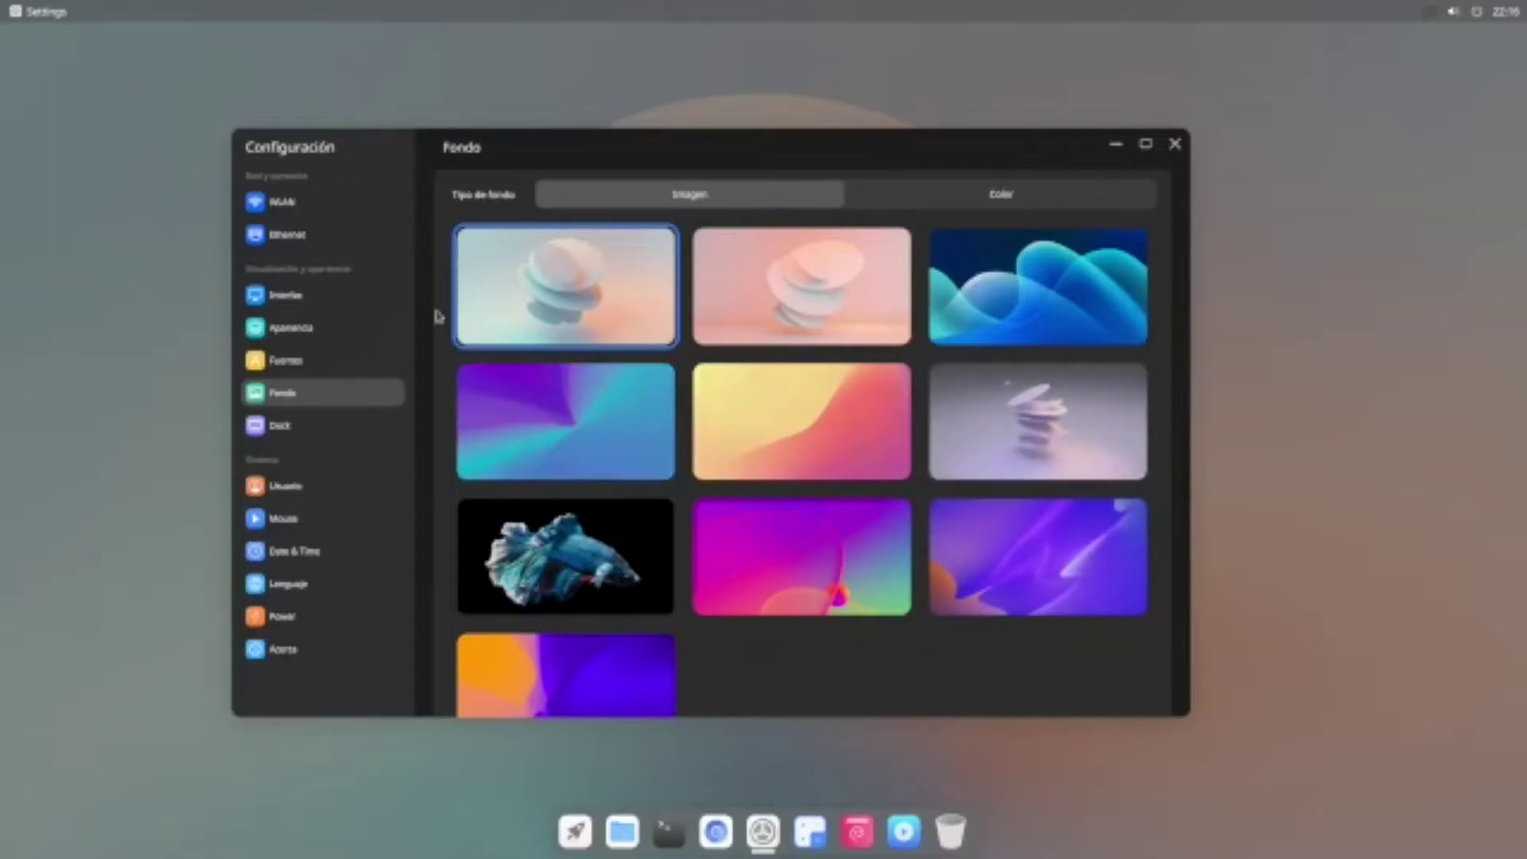
# Step: Set the dock's screen position to Izquierda in the Dock settings, trying Derecha and Inferior along the way
pyautogui.click(276, 429)
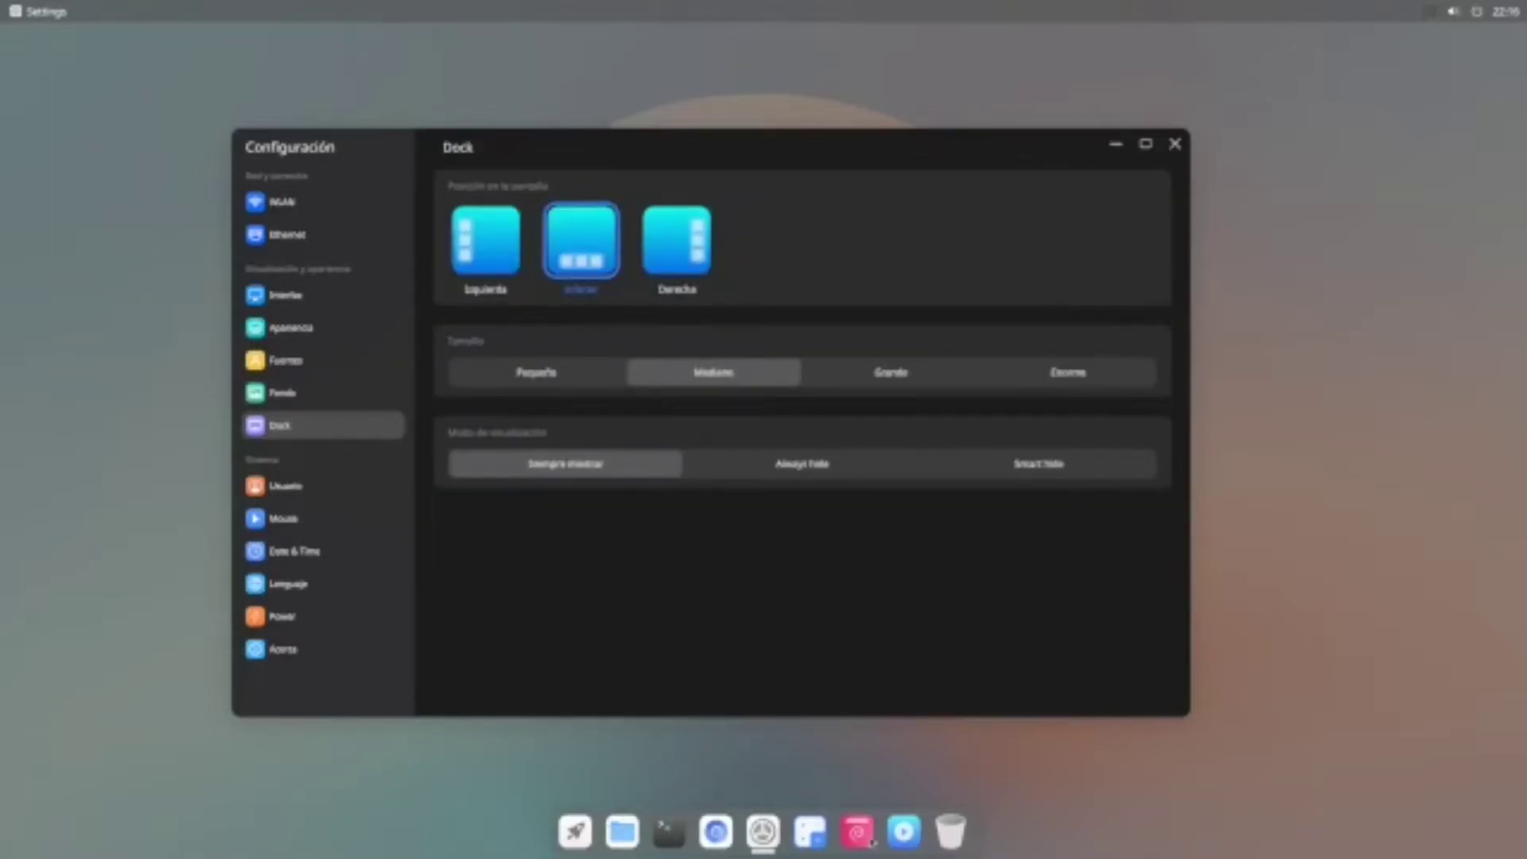
pyautogui.click(479, 226)
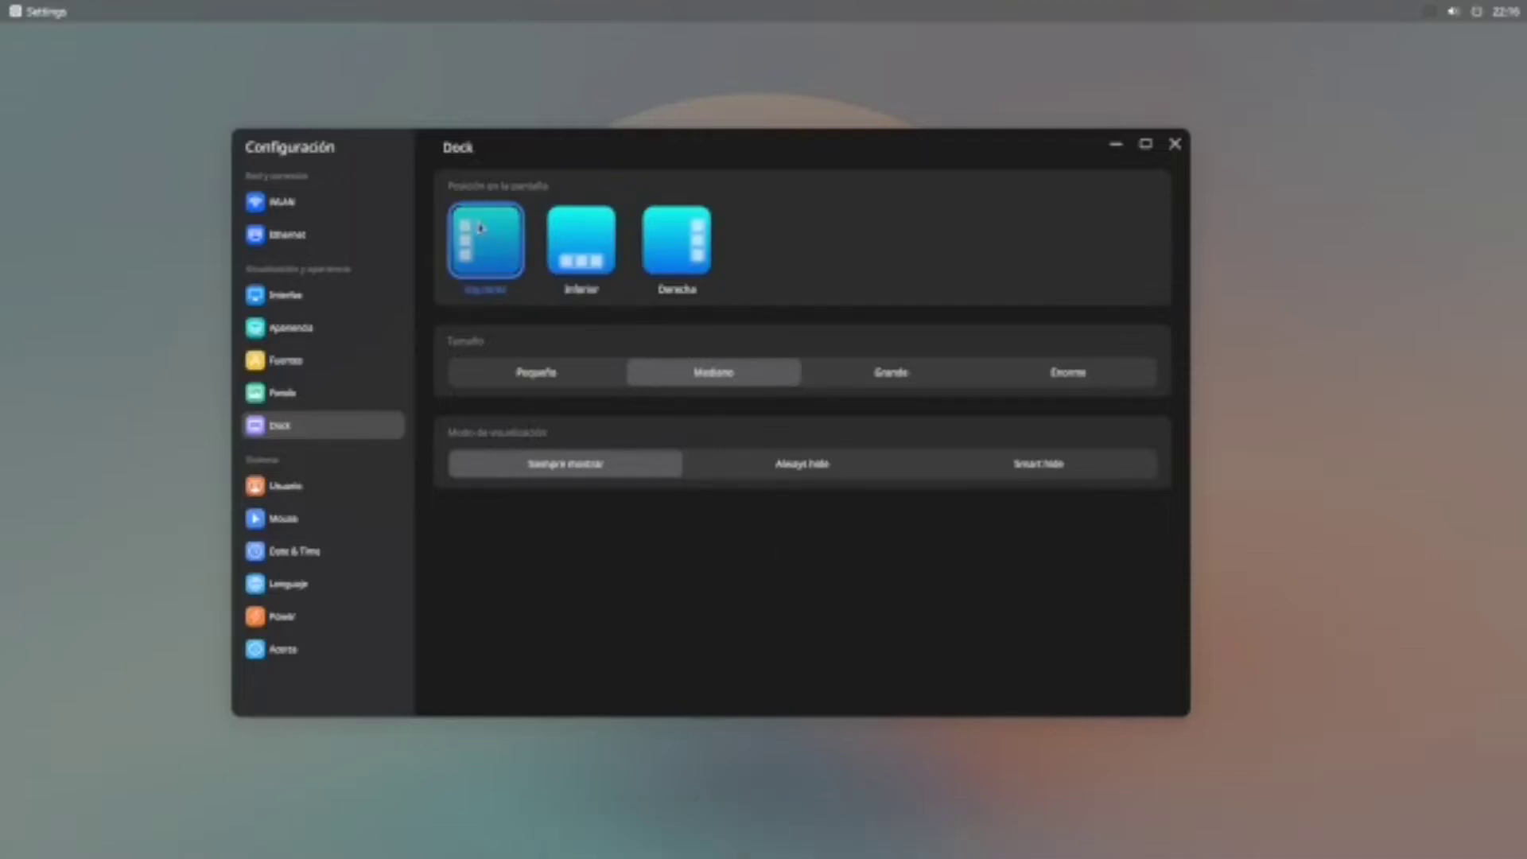
pyautogui.click(687, 249)
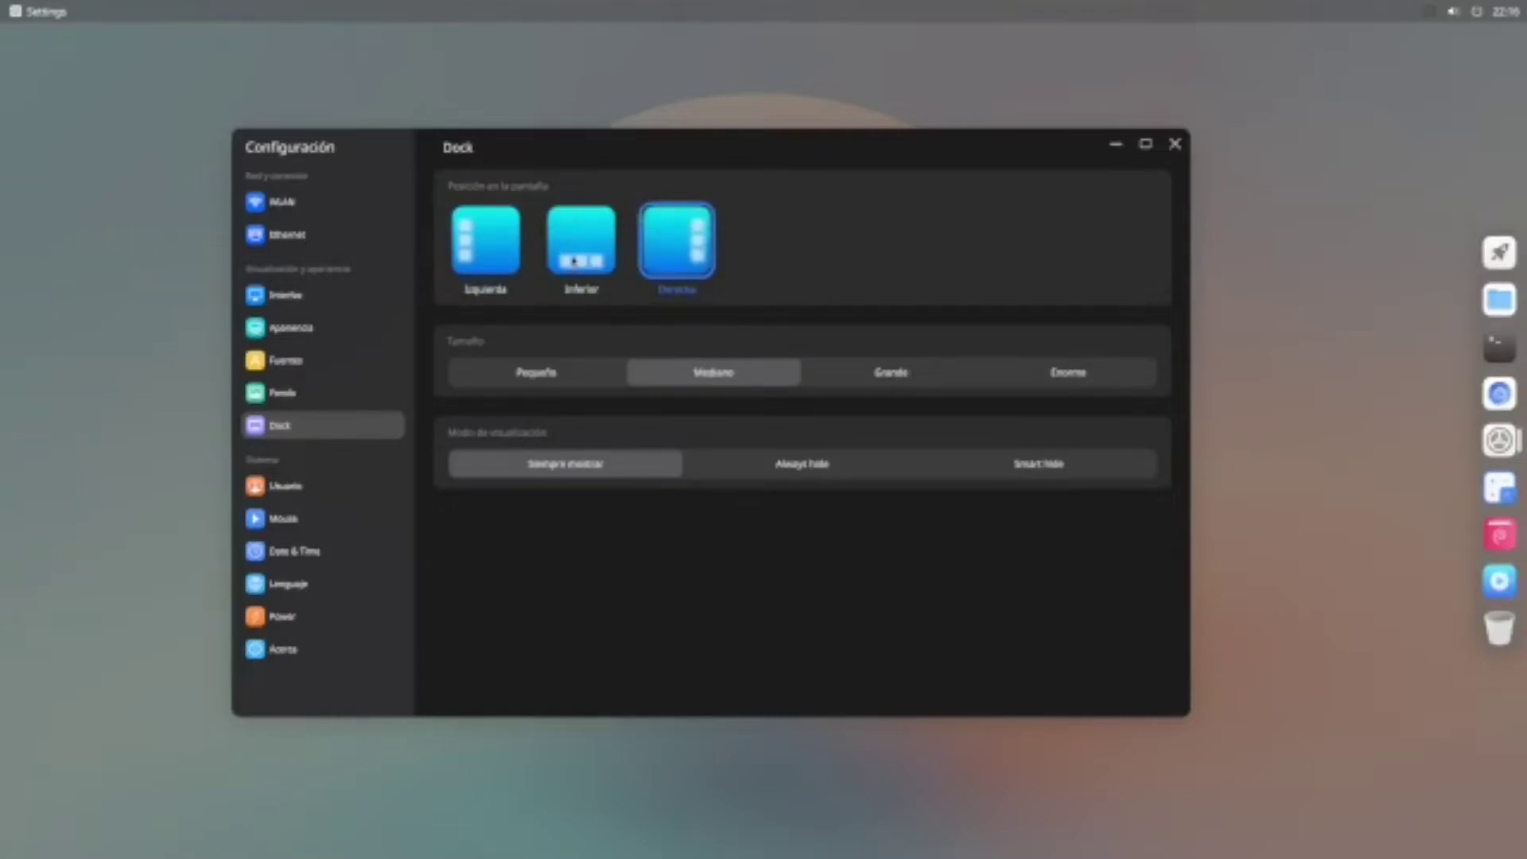
pyautogui.click(574, 261)
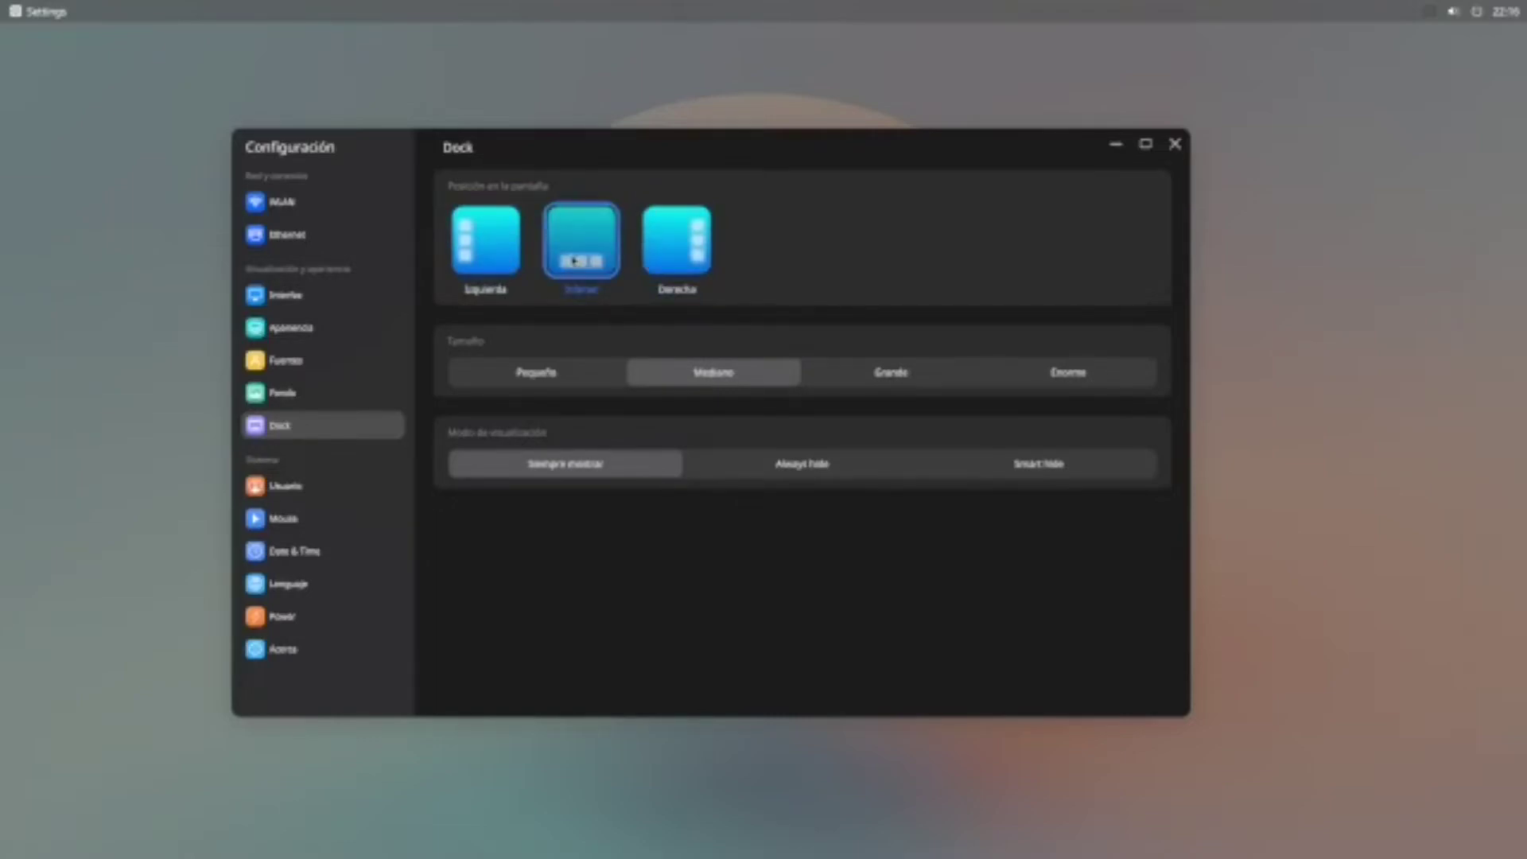
pyautogui.click(516, 246)
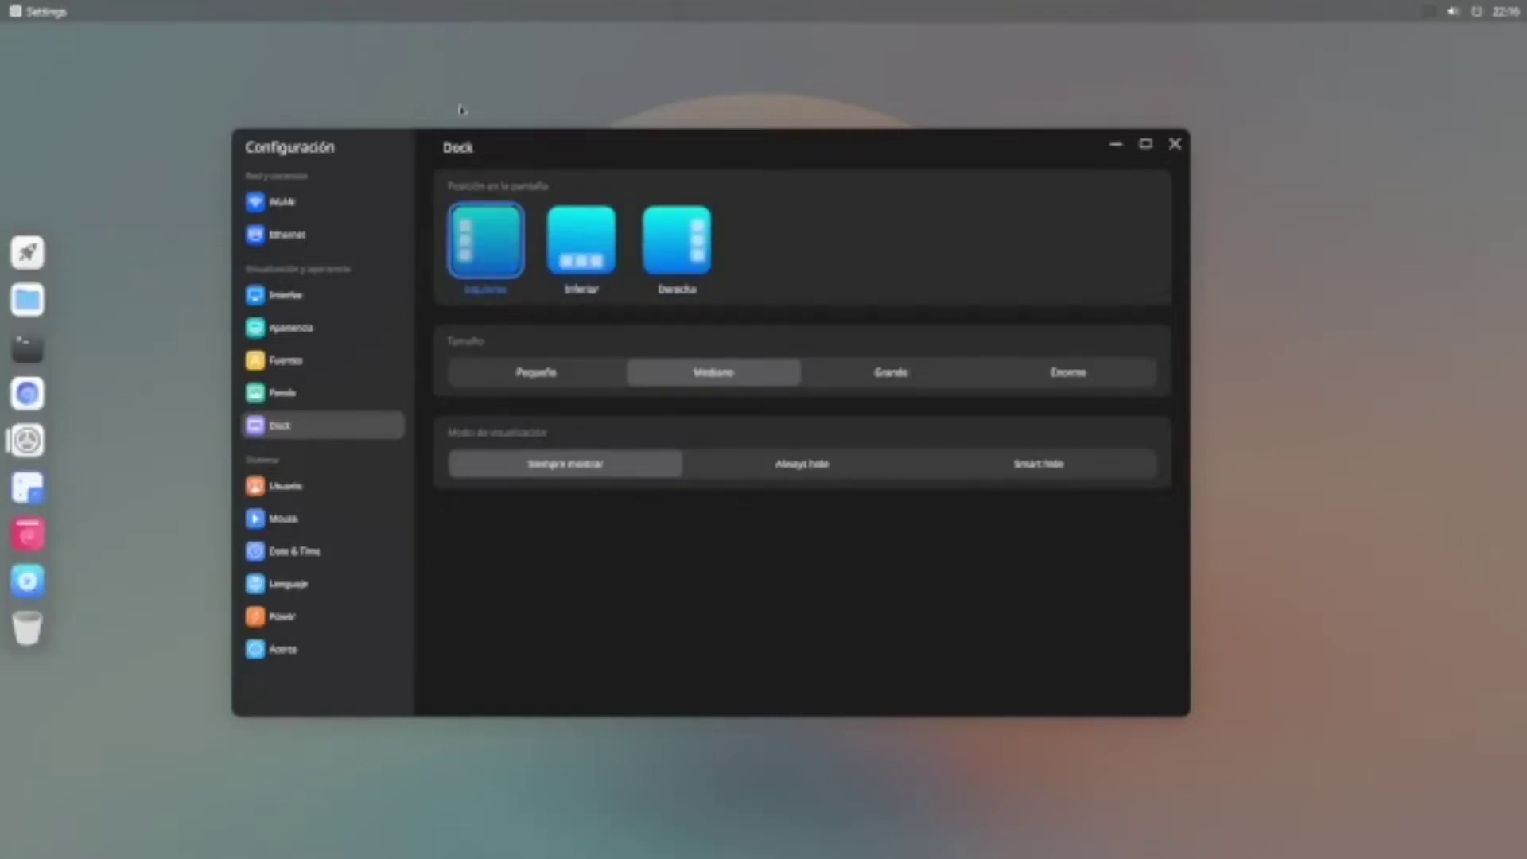
pyautogui.click(599, 240)
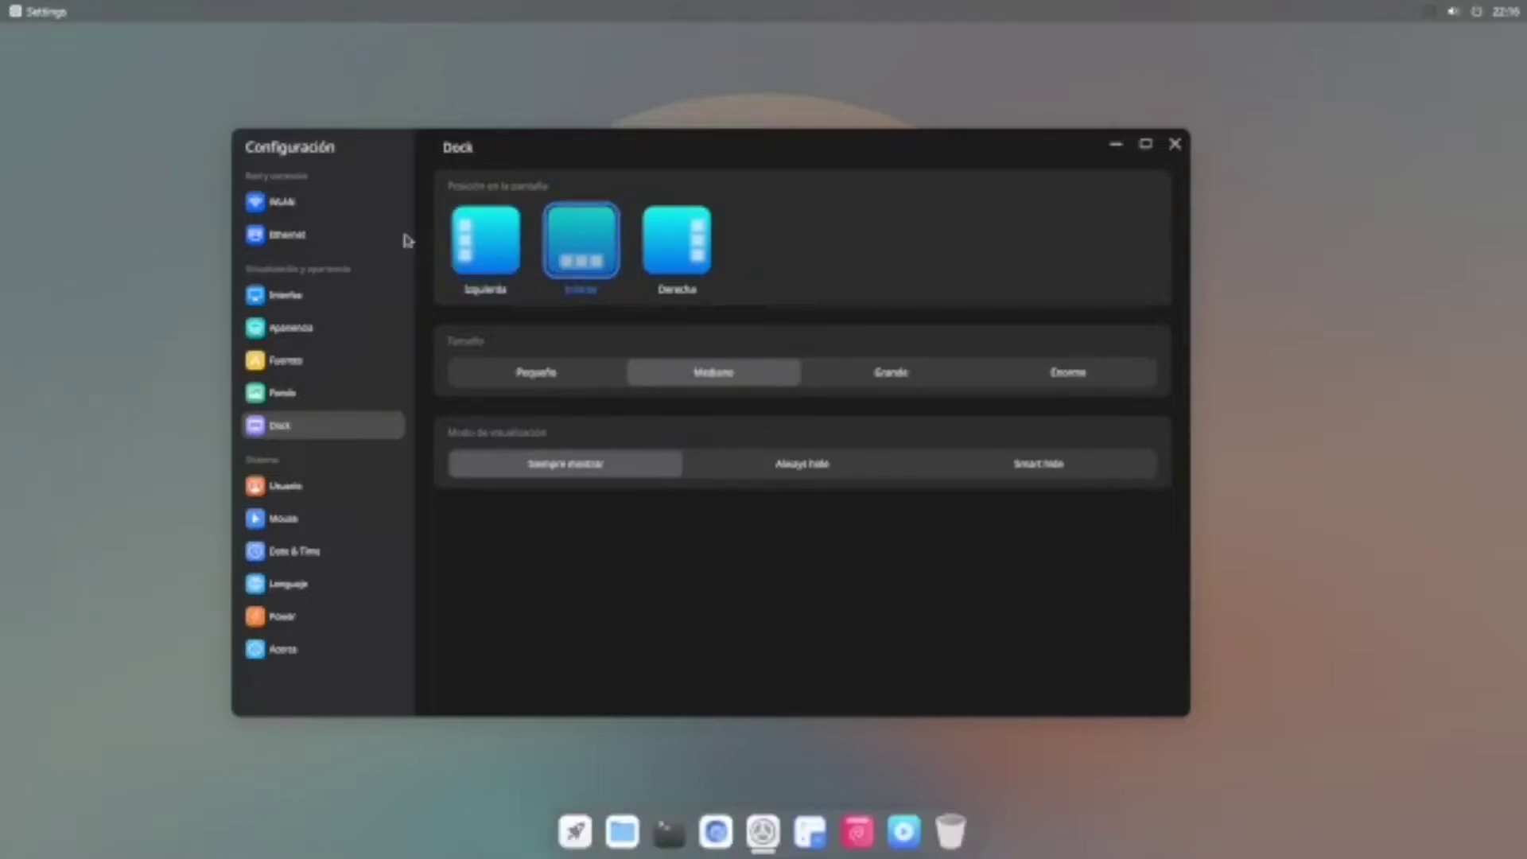
pyautogui.click(494, 243)
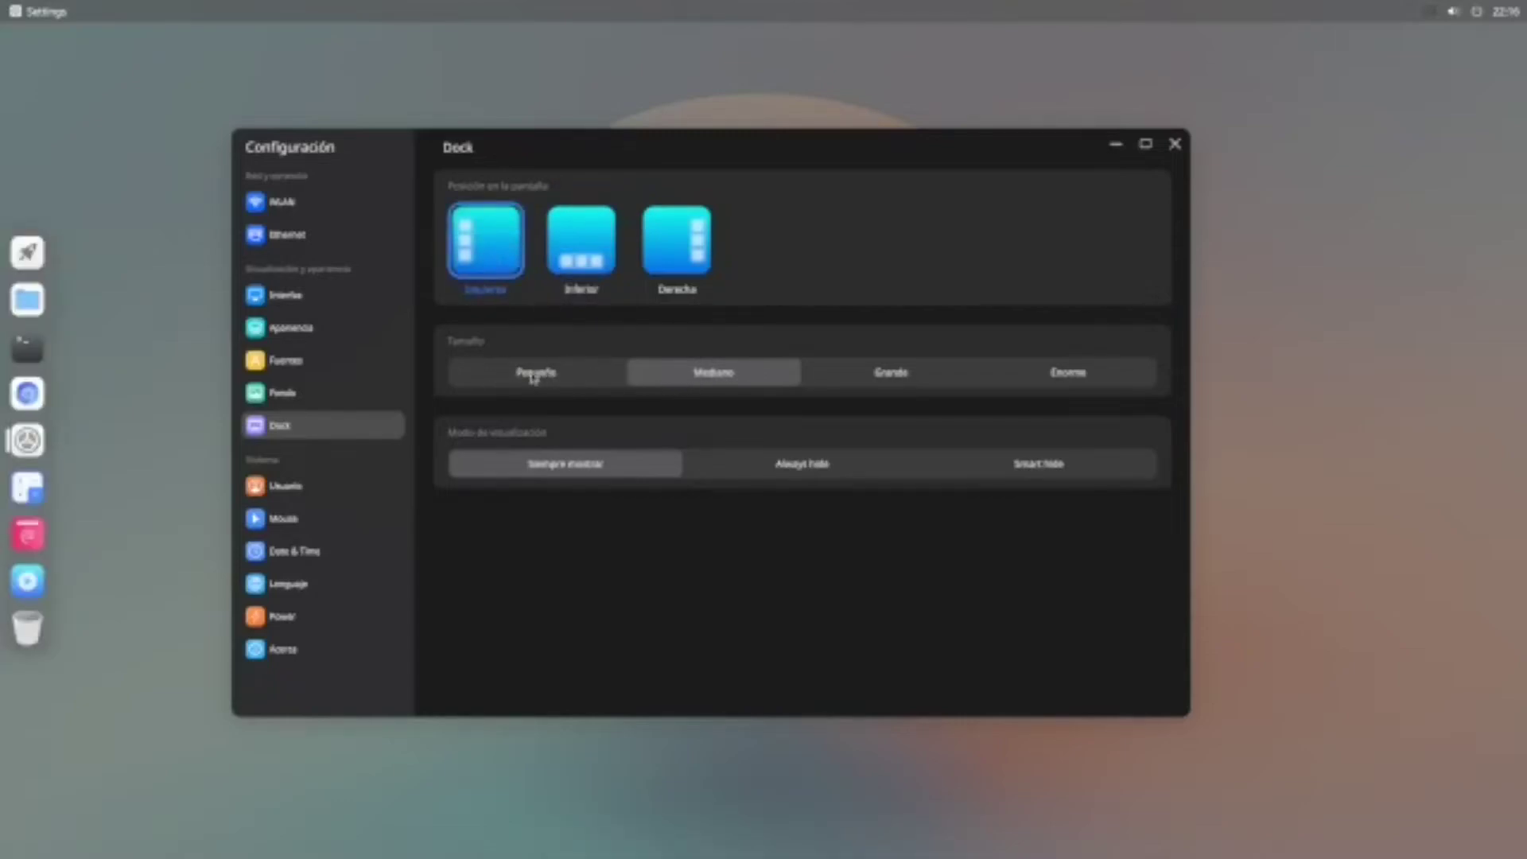
# Step: Try the dock sizes Grande and Enorme, and return the dock size to Mediano
pyautogui.click(960, 373)
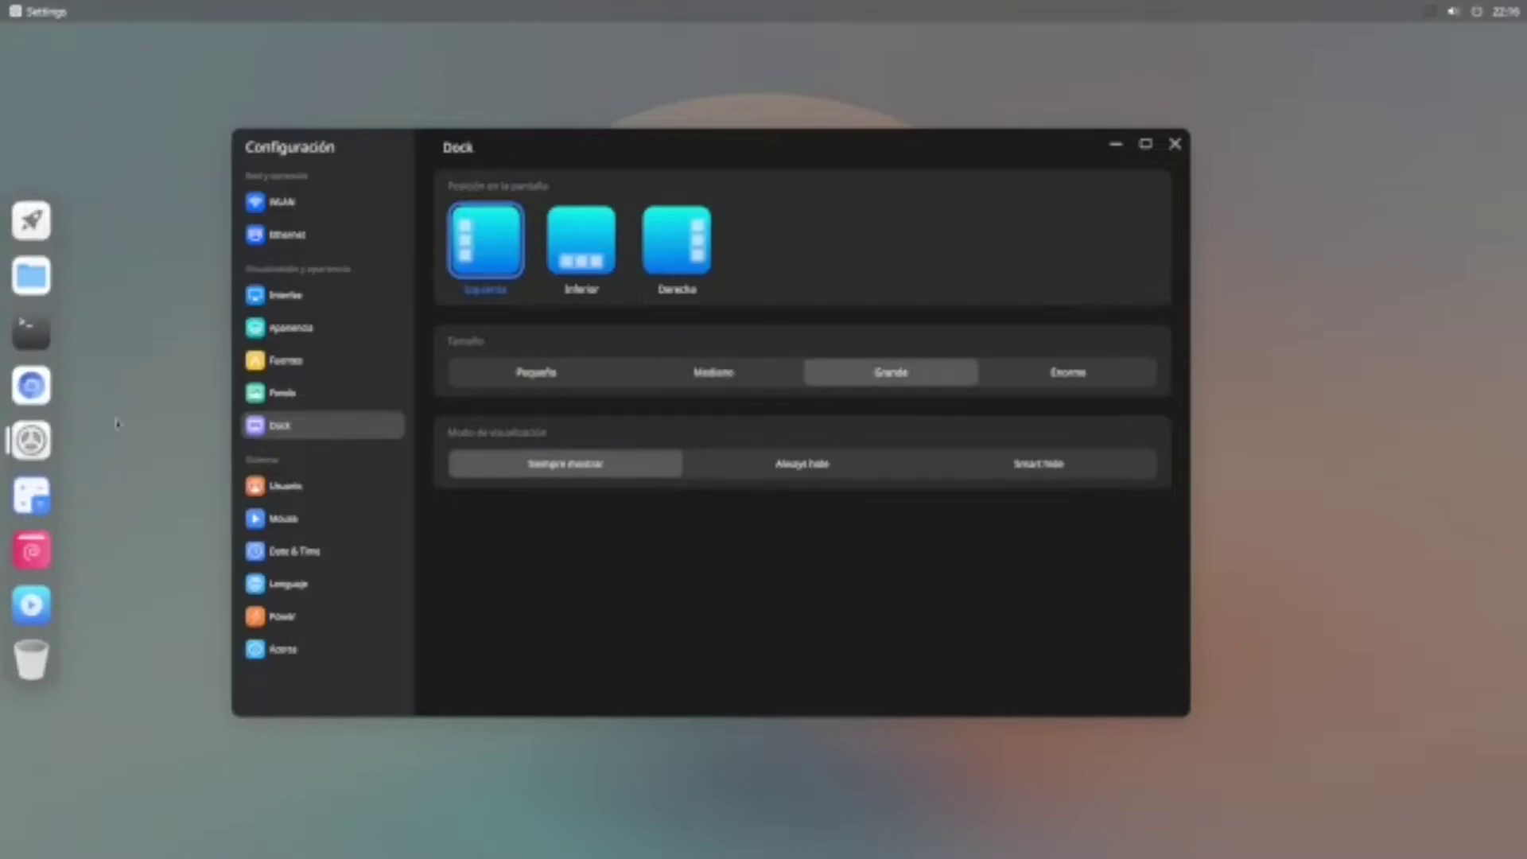
pyautogui.click(1098, 379)
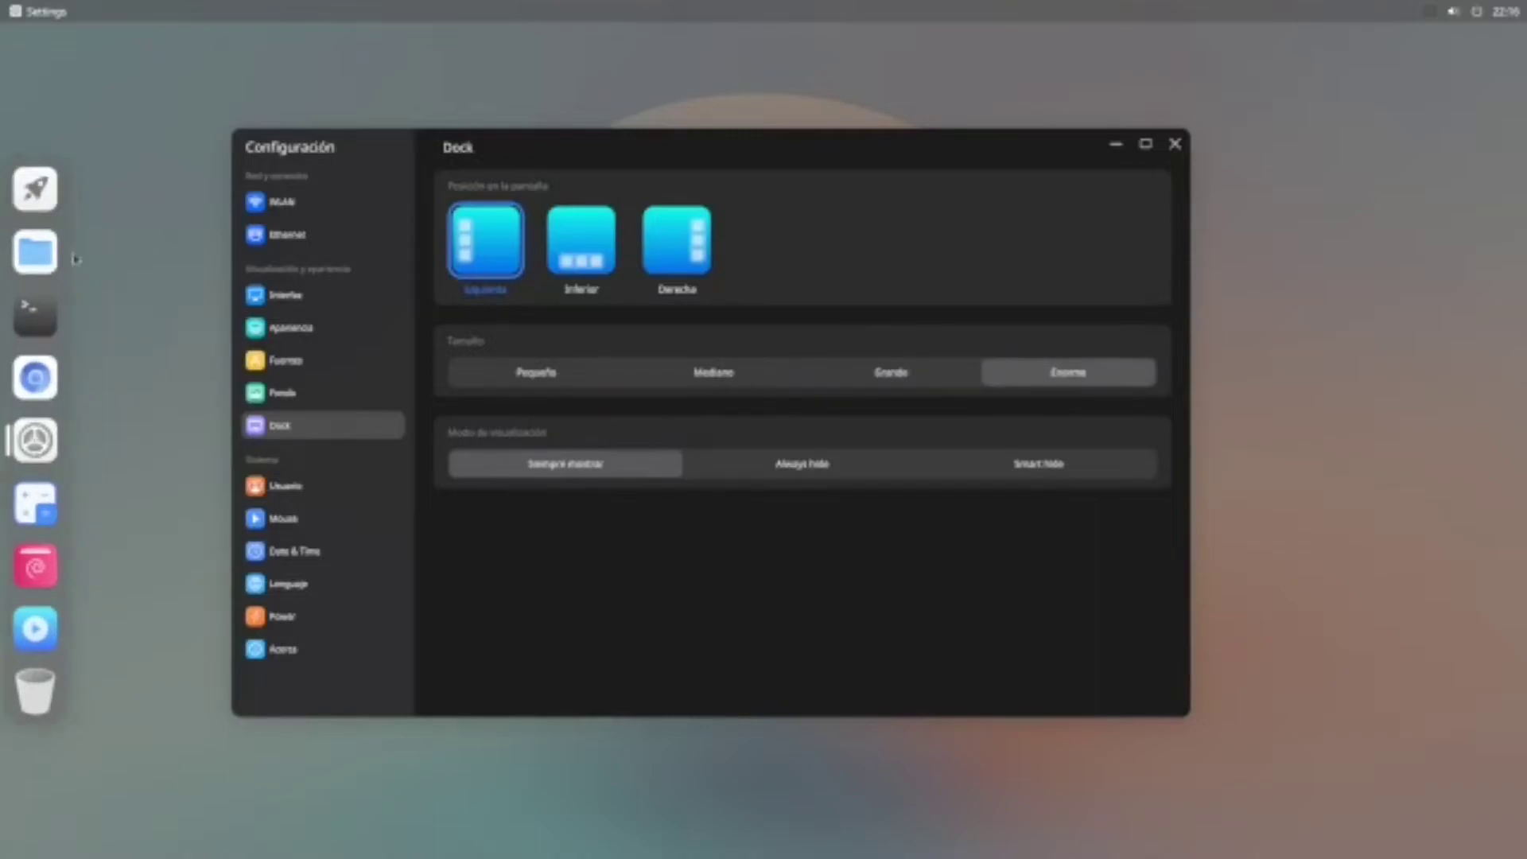
pyautogui.click(914, 374)
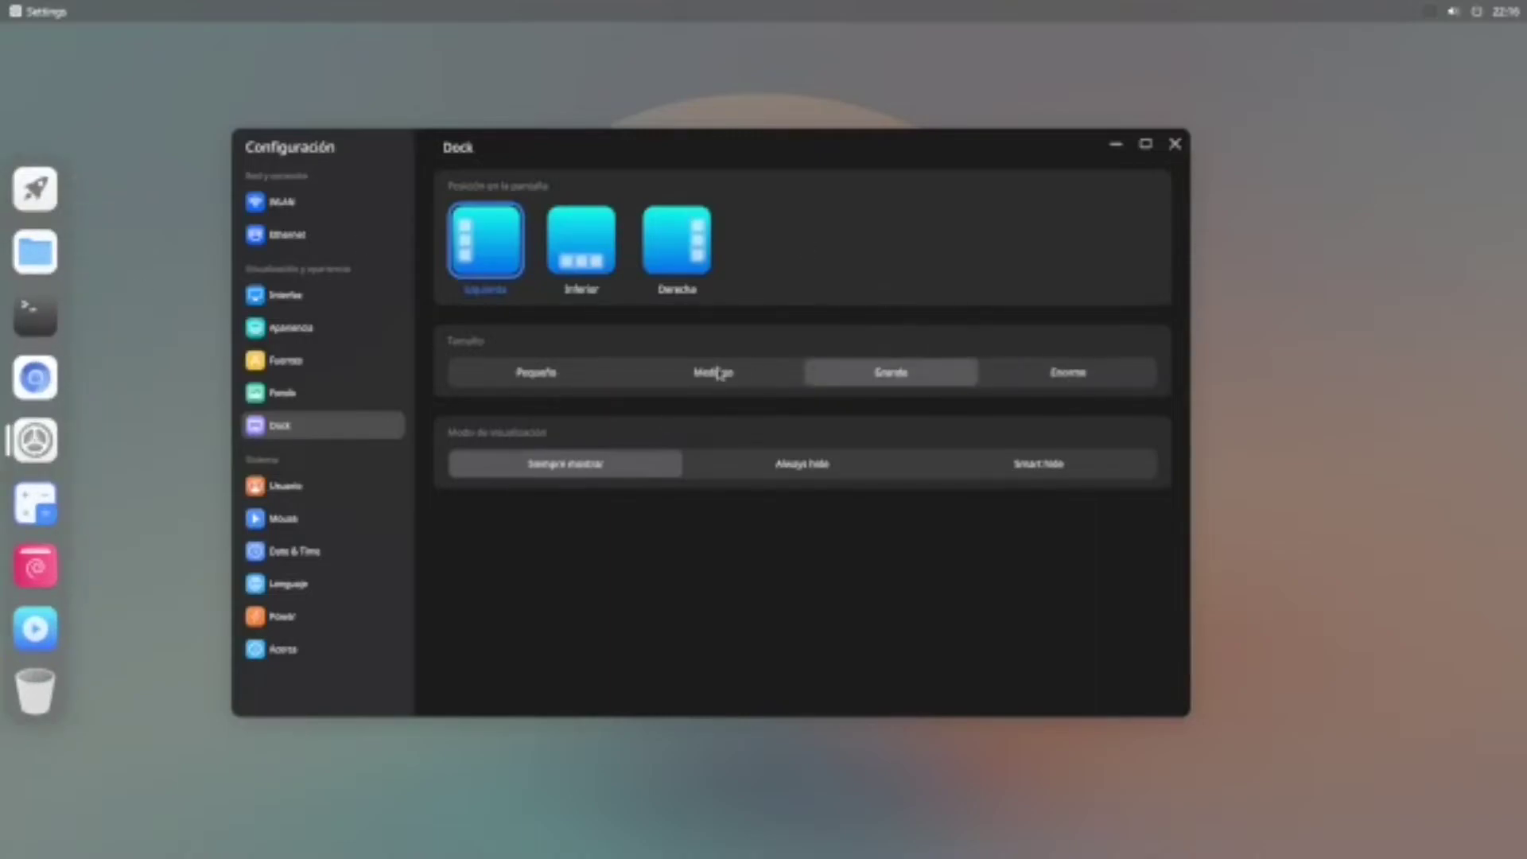
pyautogui.click(718, 374)
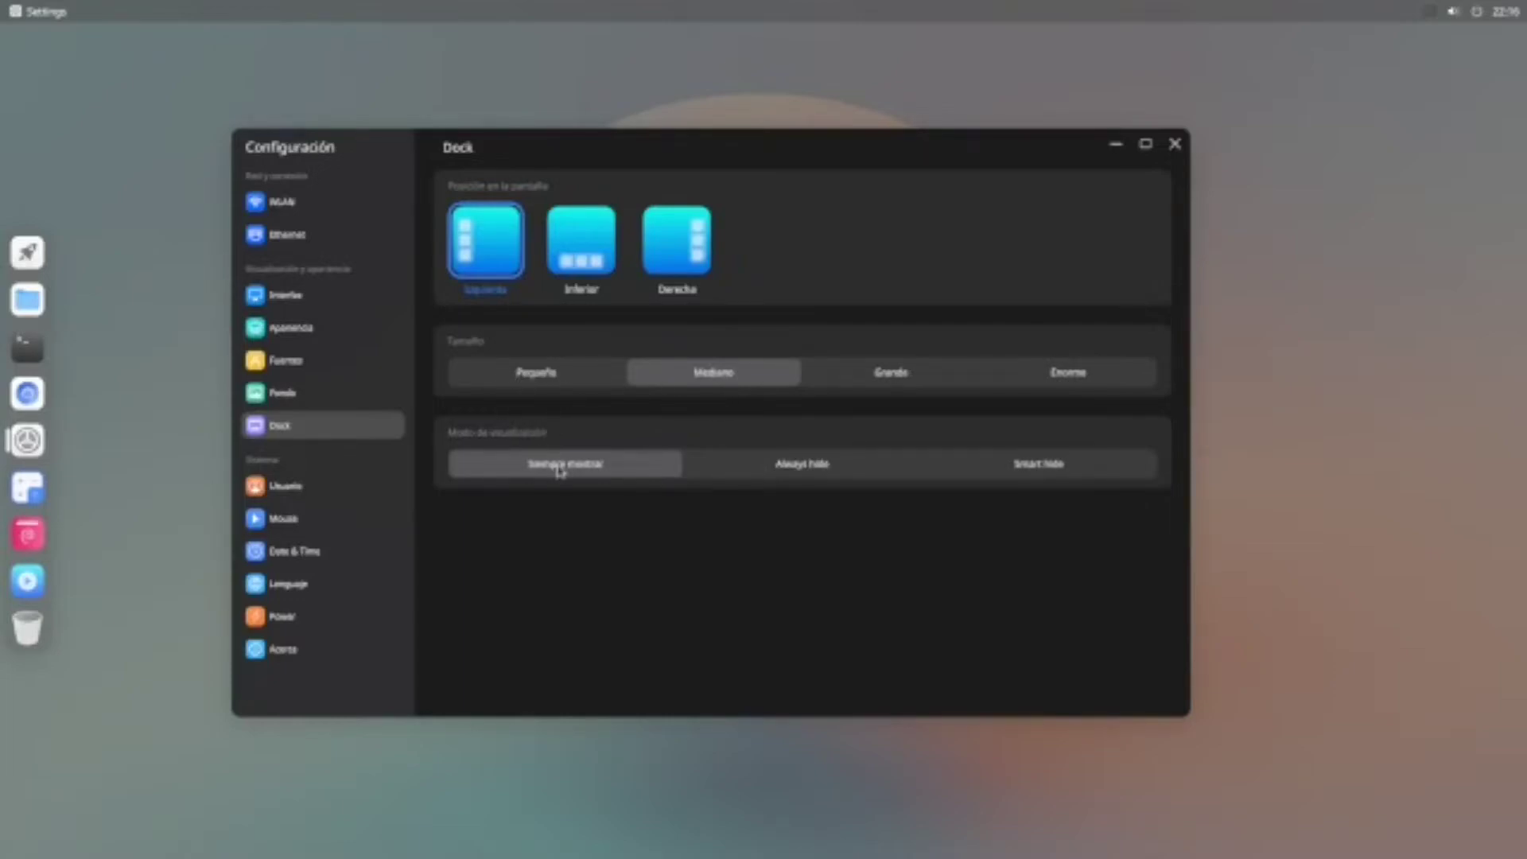
# Step: Try the dock display modes Always hide and Smart hide, shifting the settings window as a test, and return the mode to Siempre mostrar
pyautogui.click(840, 475)
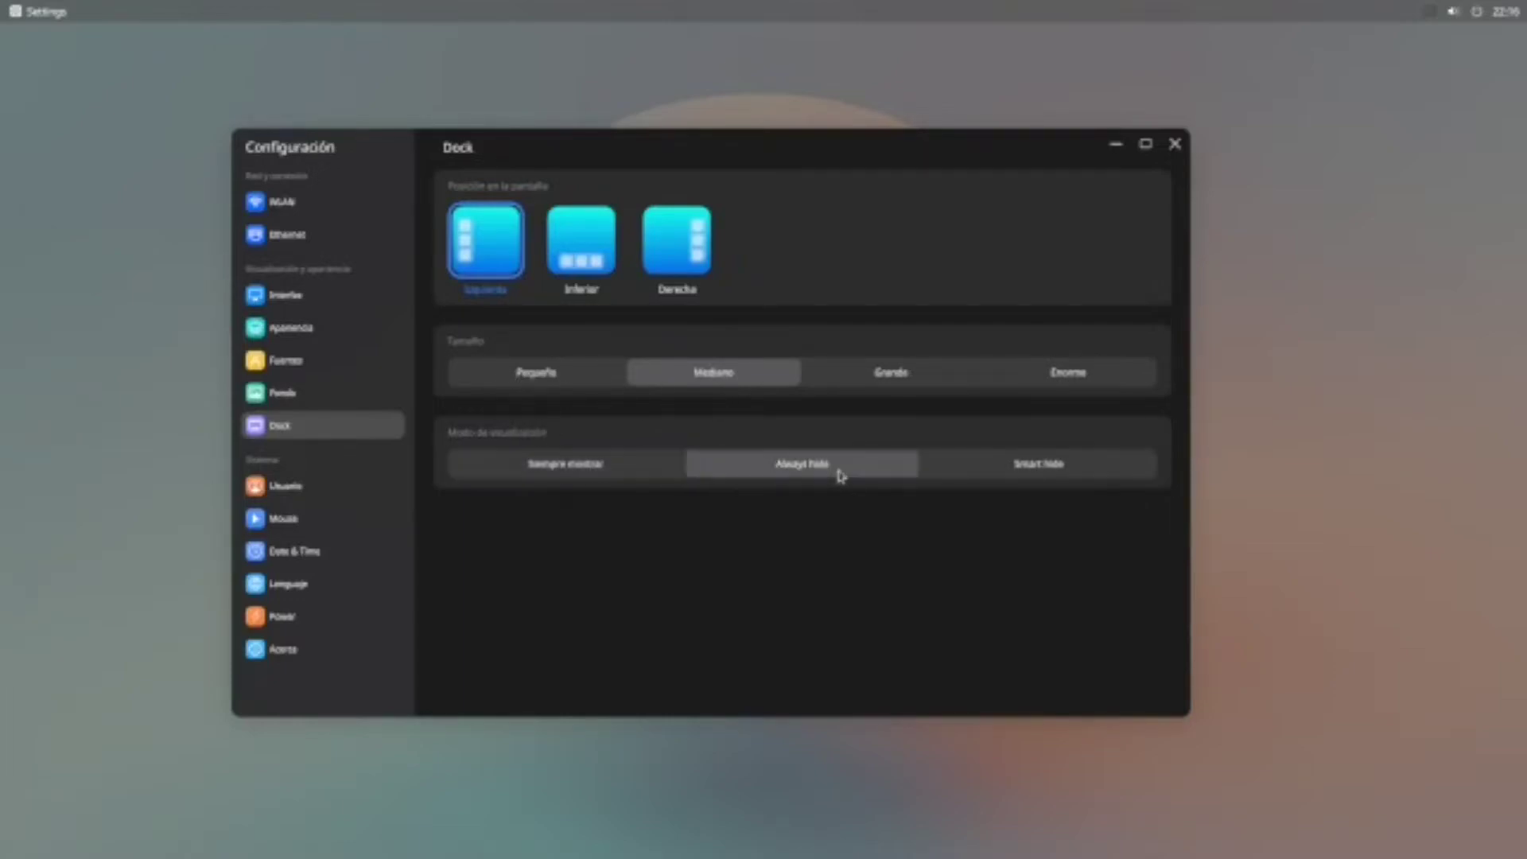
pyautogui.click(551, 465)
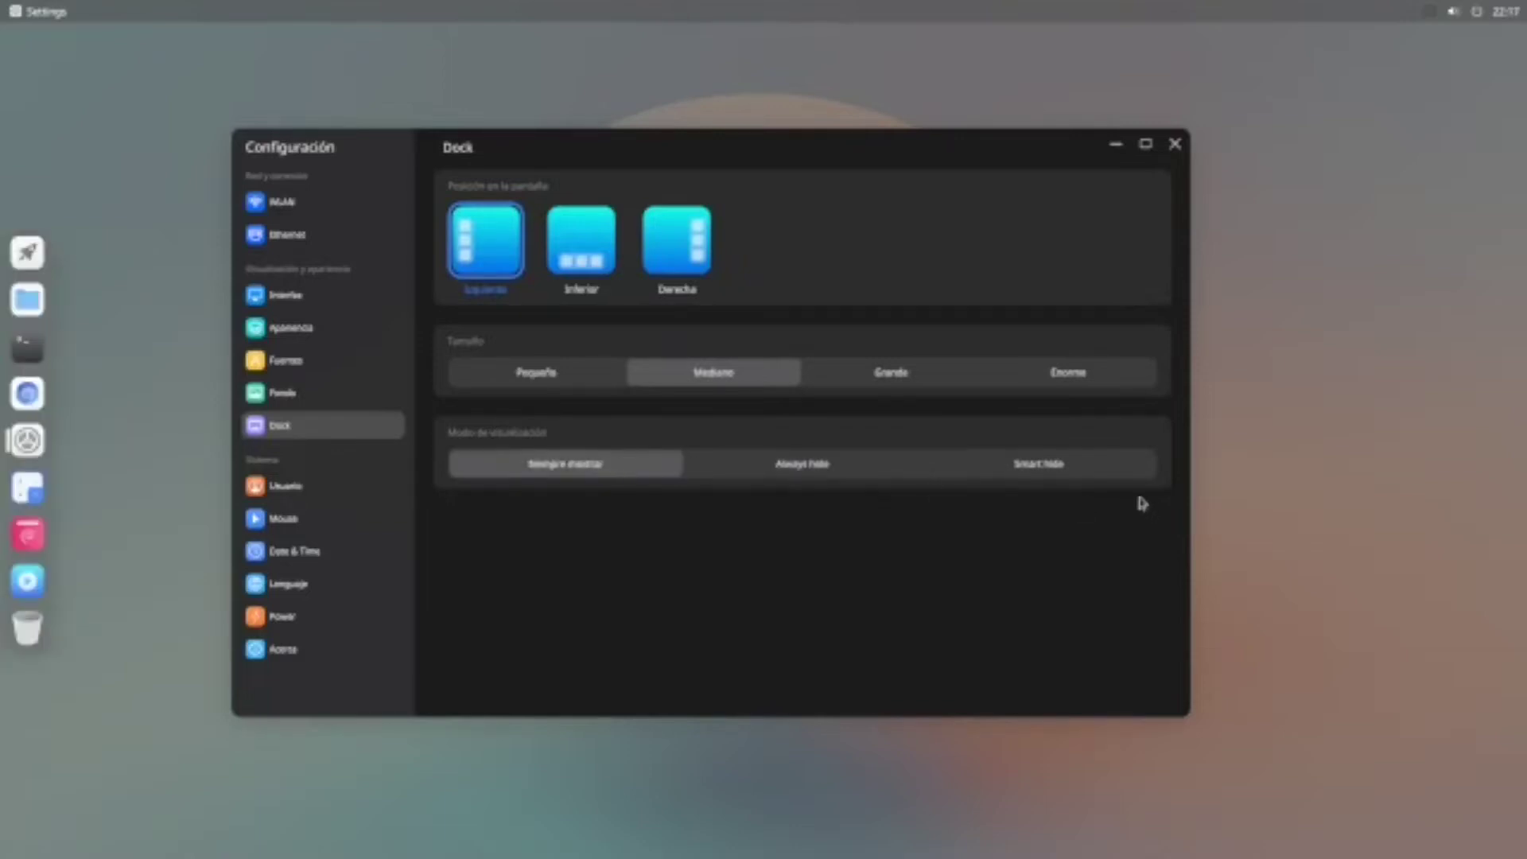
pyautogui.click(1061, 466)
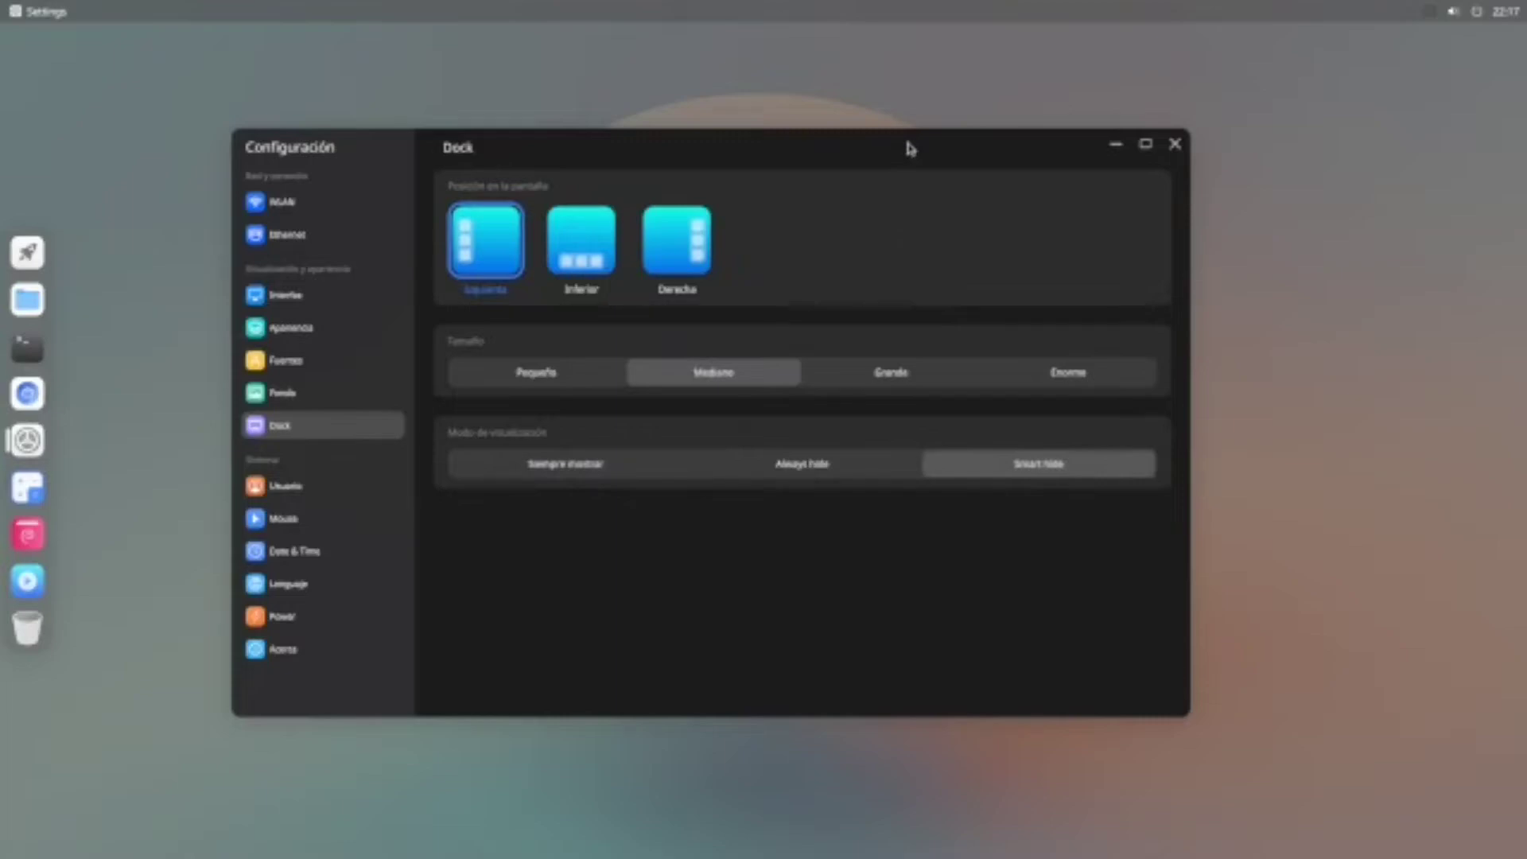
pyautogui.moveTo(401, 163); pyautogui.dragTo(3, 245)
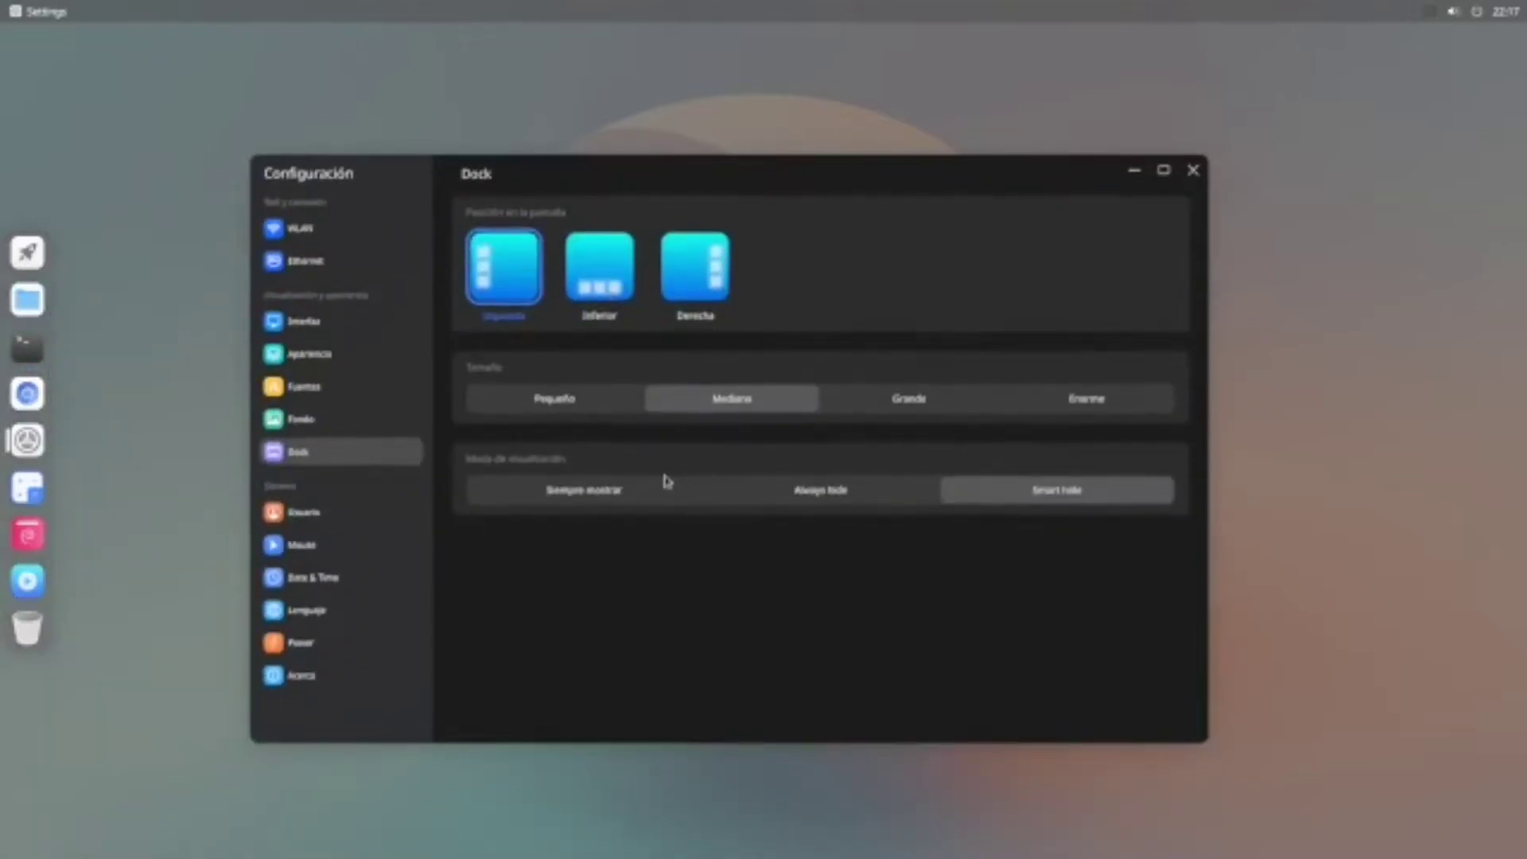
pyautogui.click(560, 493)
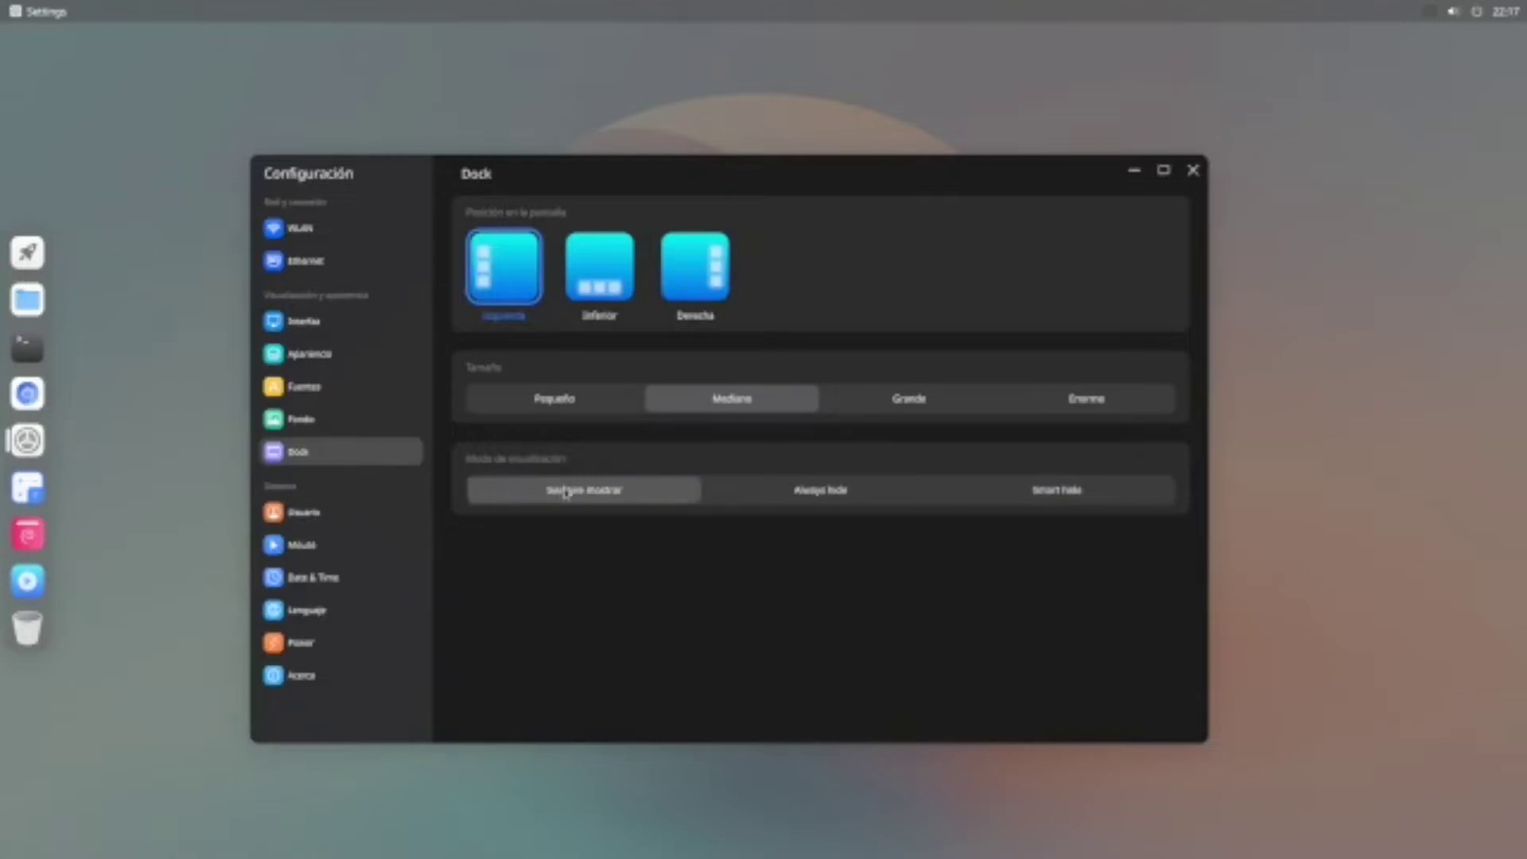
# Step: Check the Usuario settings, and raise the pointer speed to about nine tenths in the Mouse settings after toggling natural scrolling on and off
pyautogui.click(326, 522)
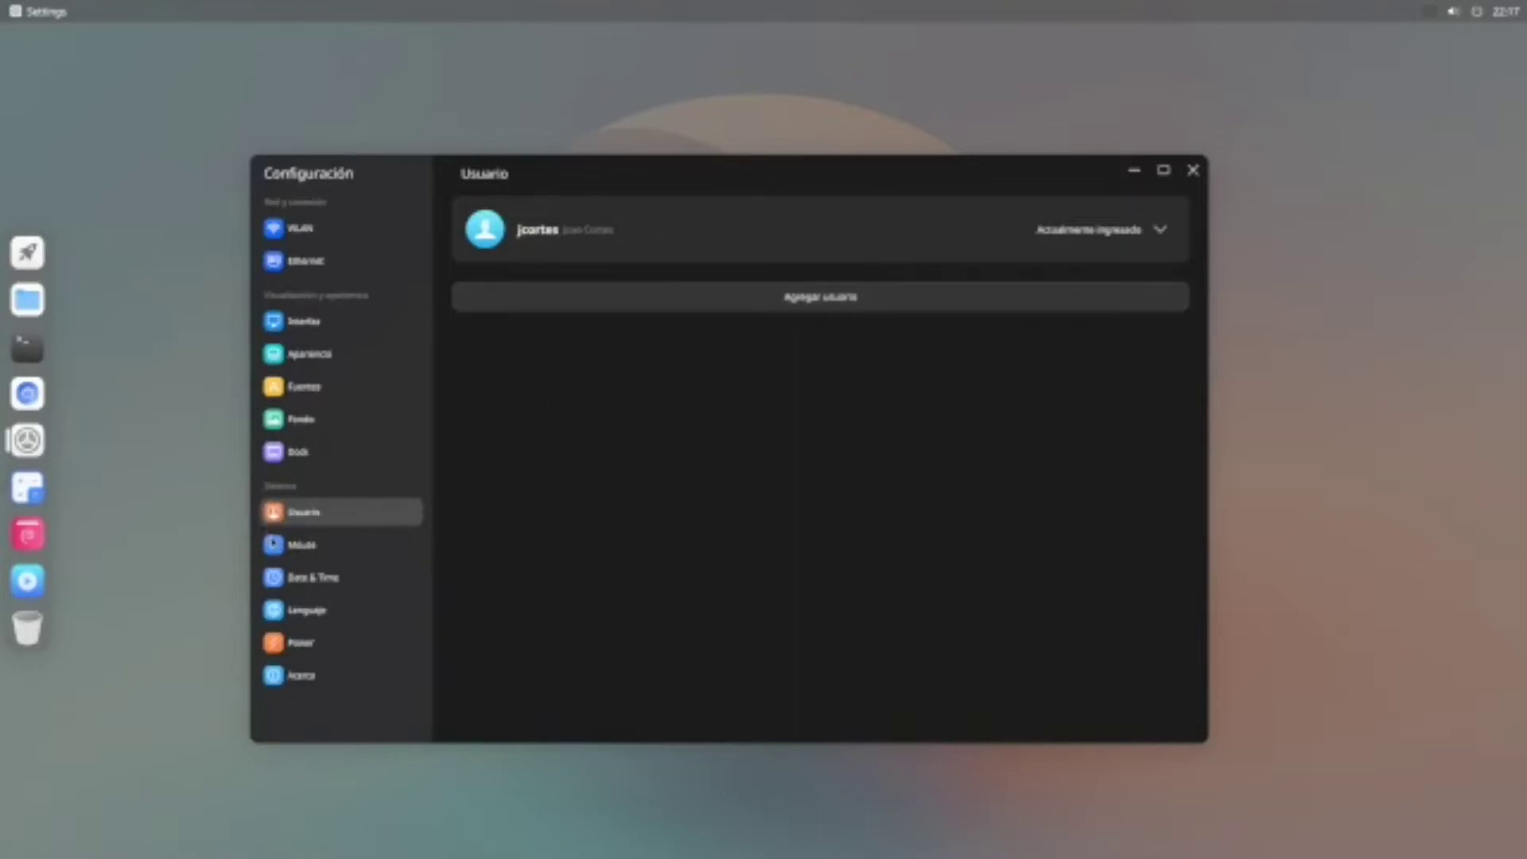
pyautogui.click(315, 546)
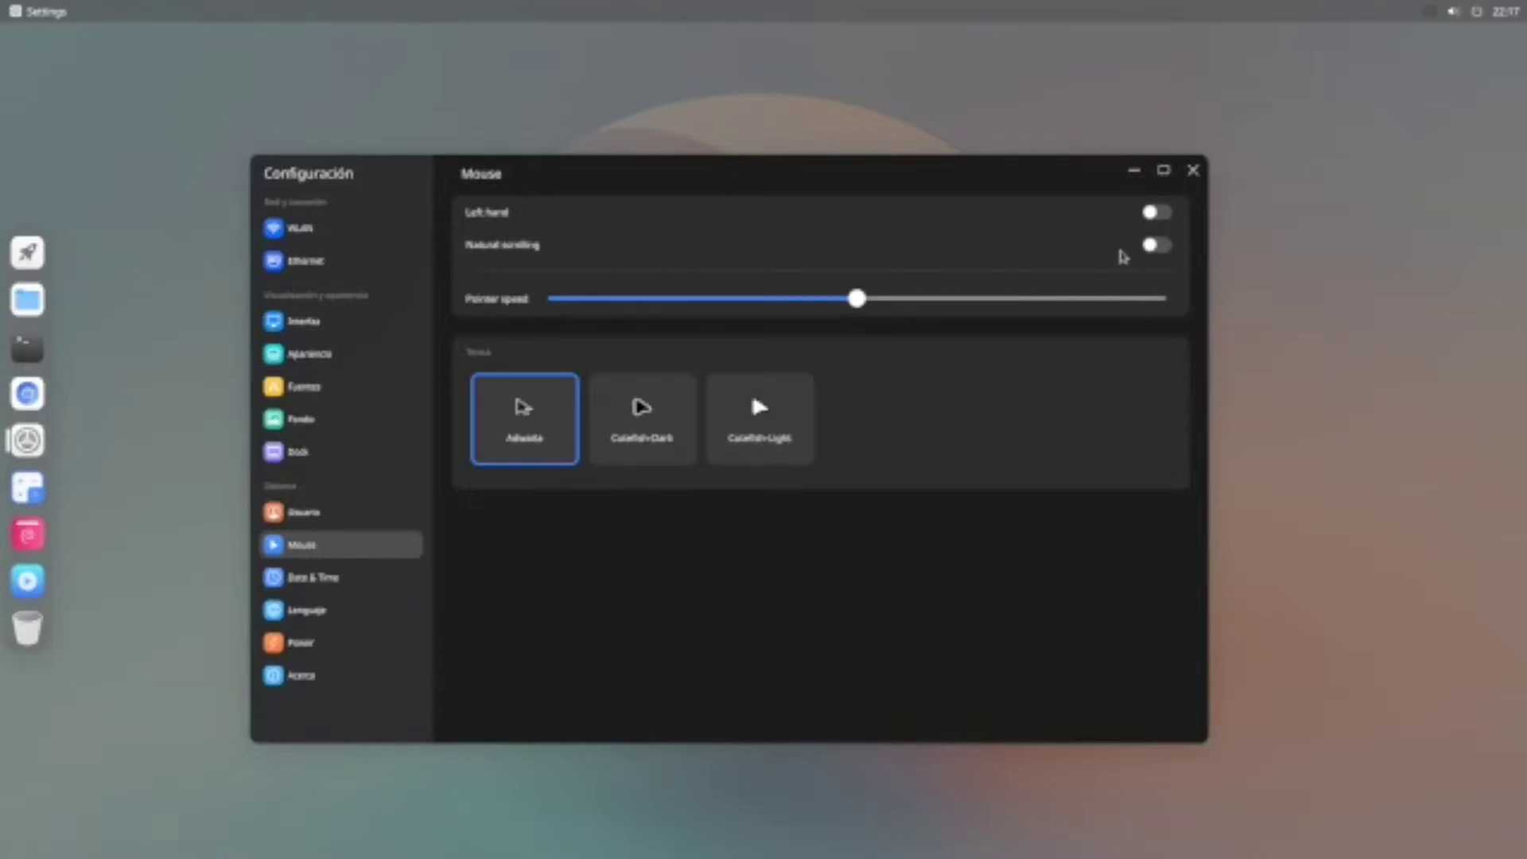
pyautogui.click(1160, 248)
pyautogui.click(1153, 247)
pyautogui.moveTo(915, 303); pyautogui.dragTo(1087, 307)
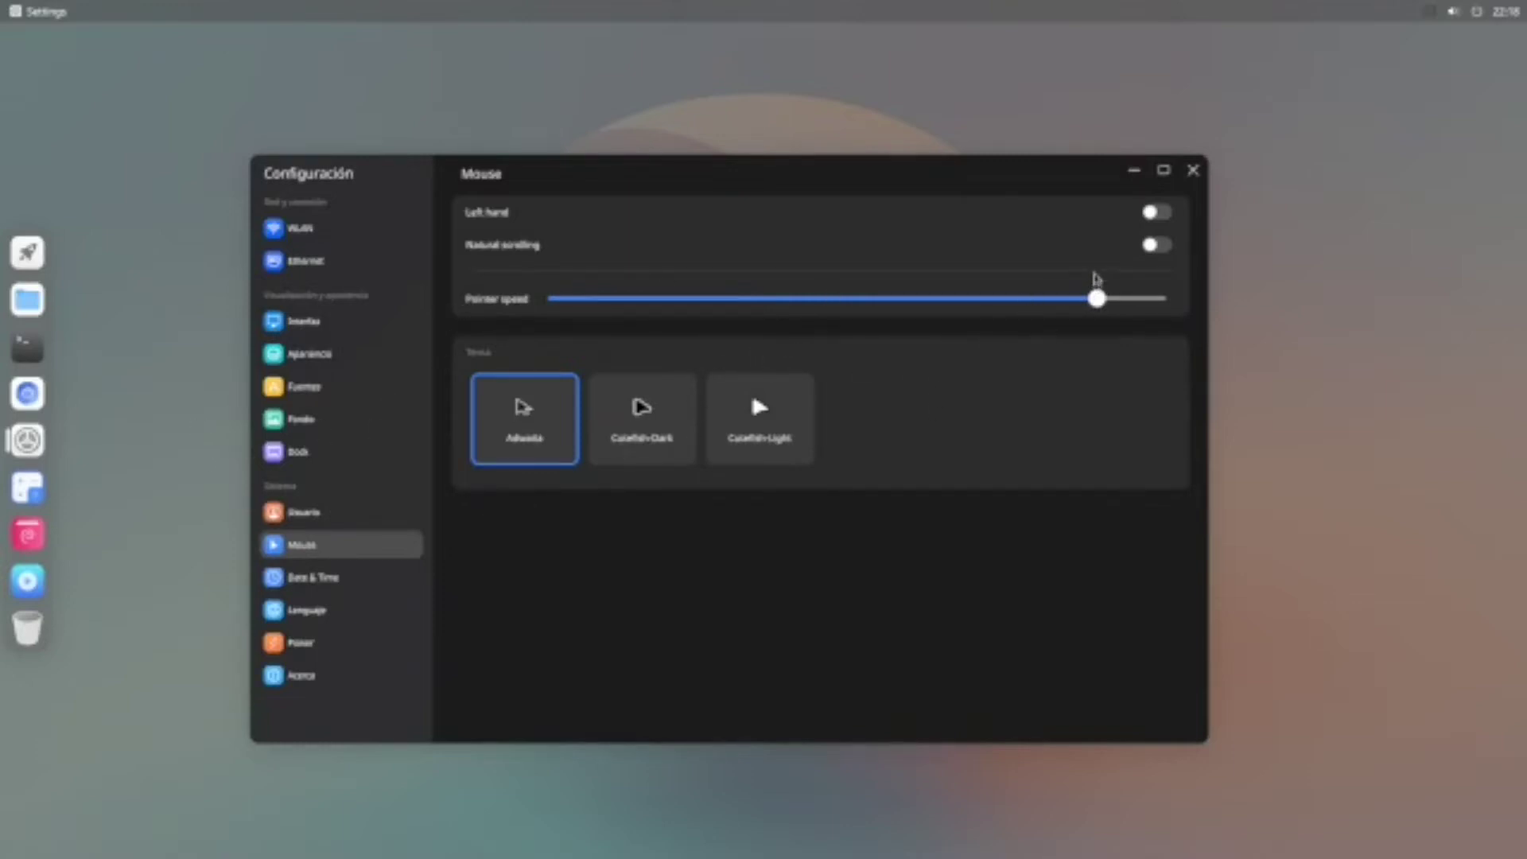
# Step: Review the Date & Time, Lenguaje and Power settings, trying the Rendimiento power mode and returning to Ahorro de energía
pyautogui.click(334, 578)
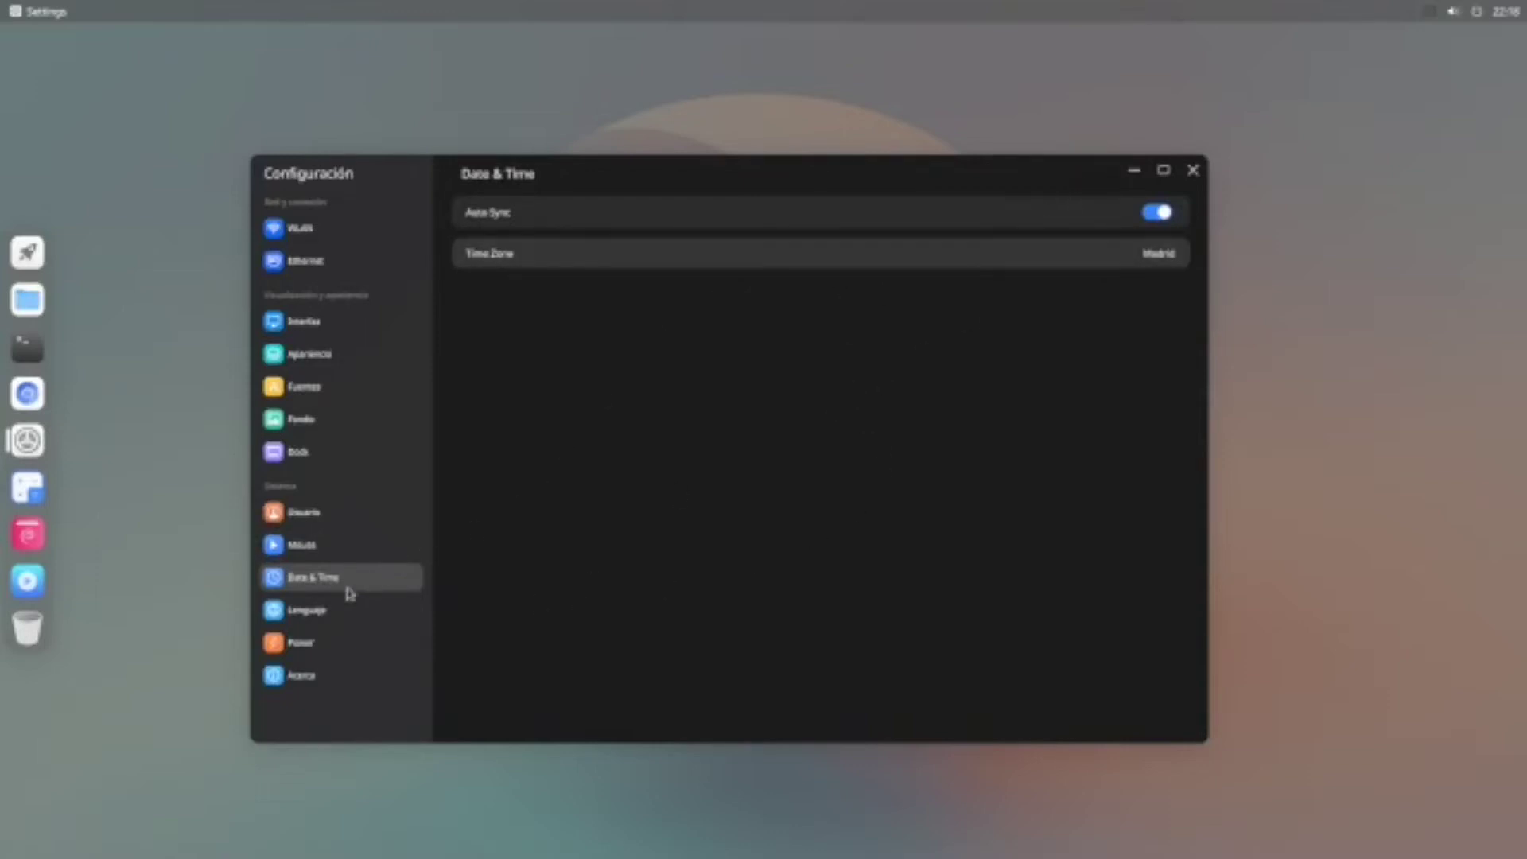
pyautogui.click(307, 609)
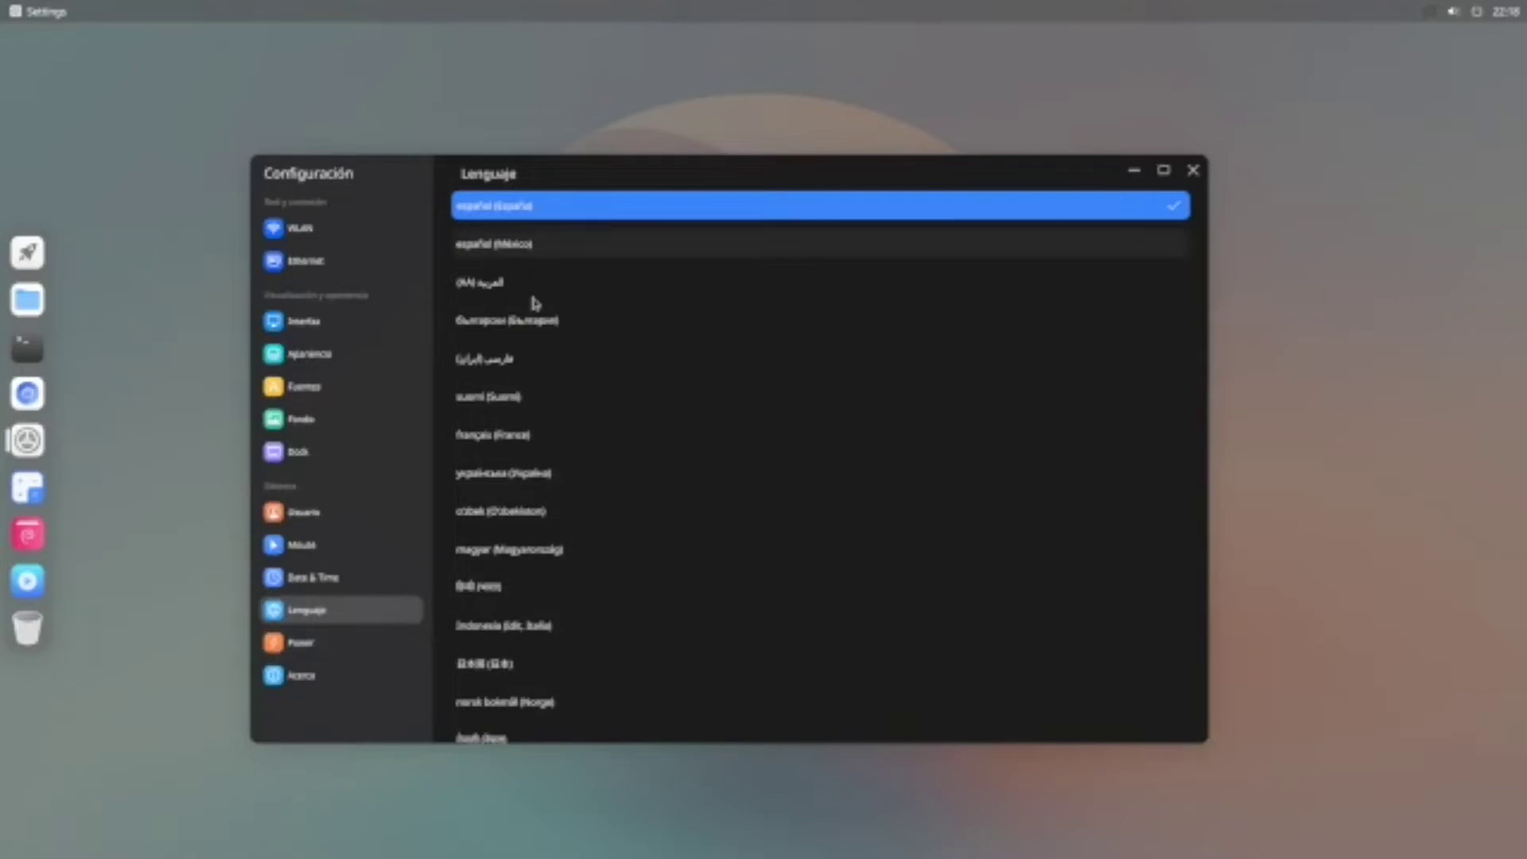
pyautogui.click(316, 640)
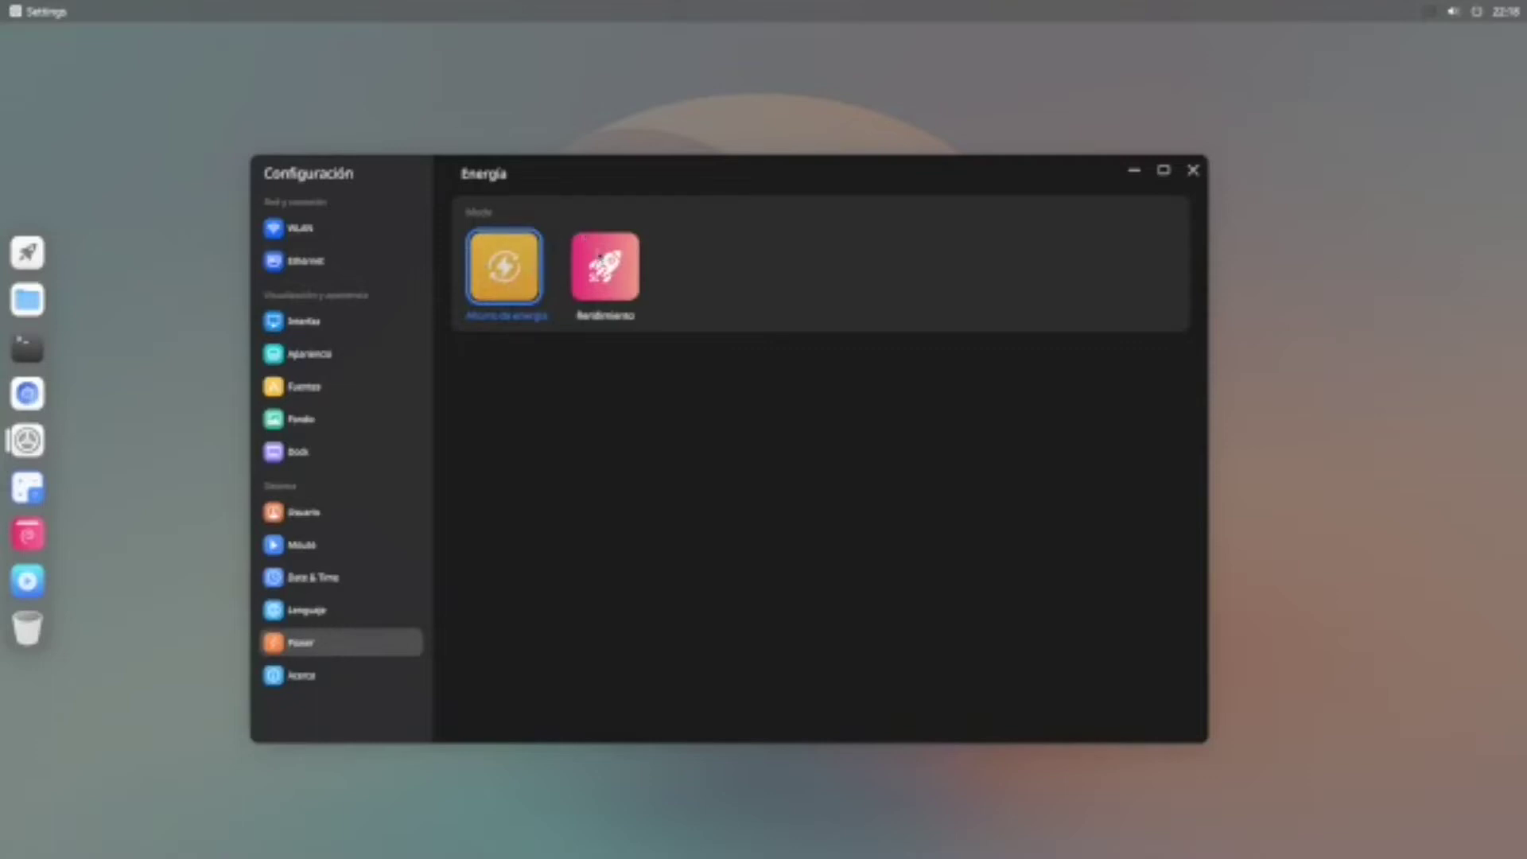
pyautogui.click(622, 272)
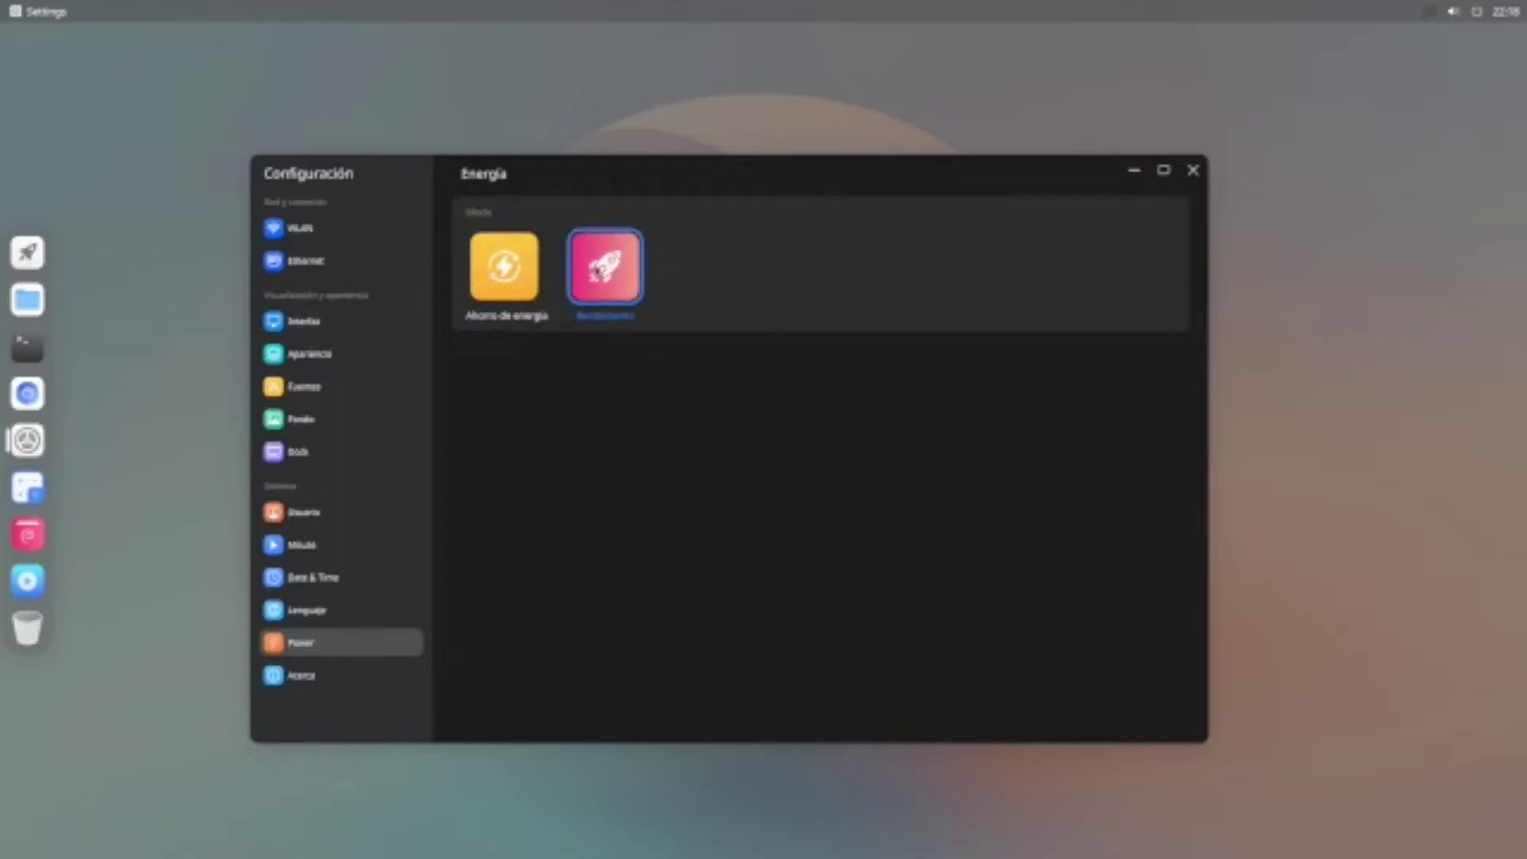
pyautogui.click(500, 289)
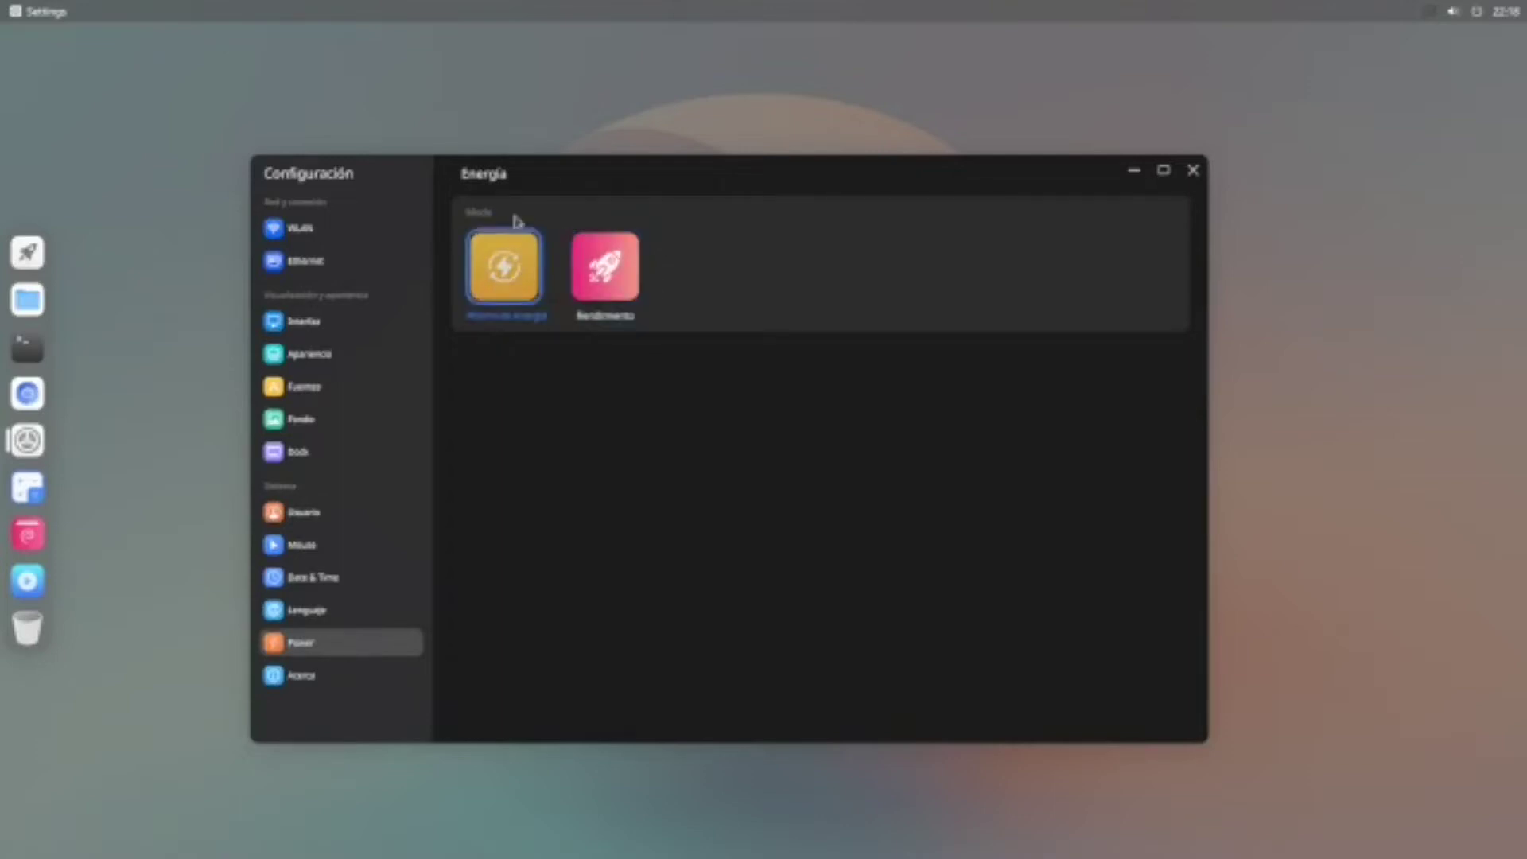
# Step: Compare the Acerca system information with a neofetch run in the terminal, and close both the terminal and the settings window
pyautogui.click(322, 674)
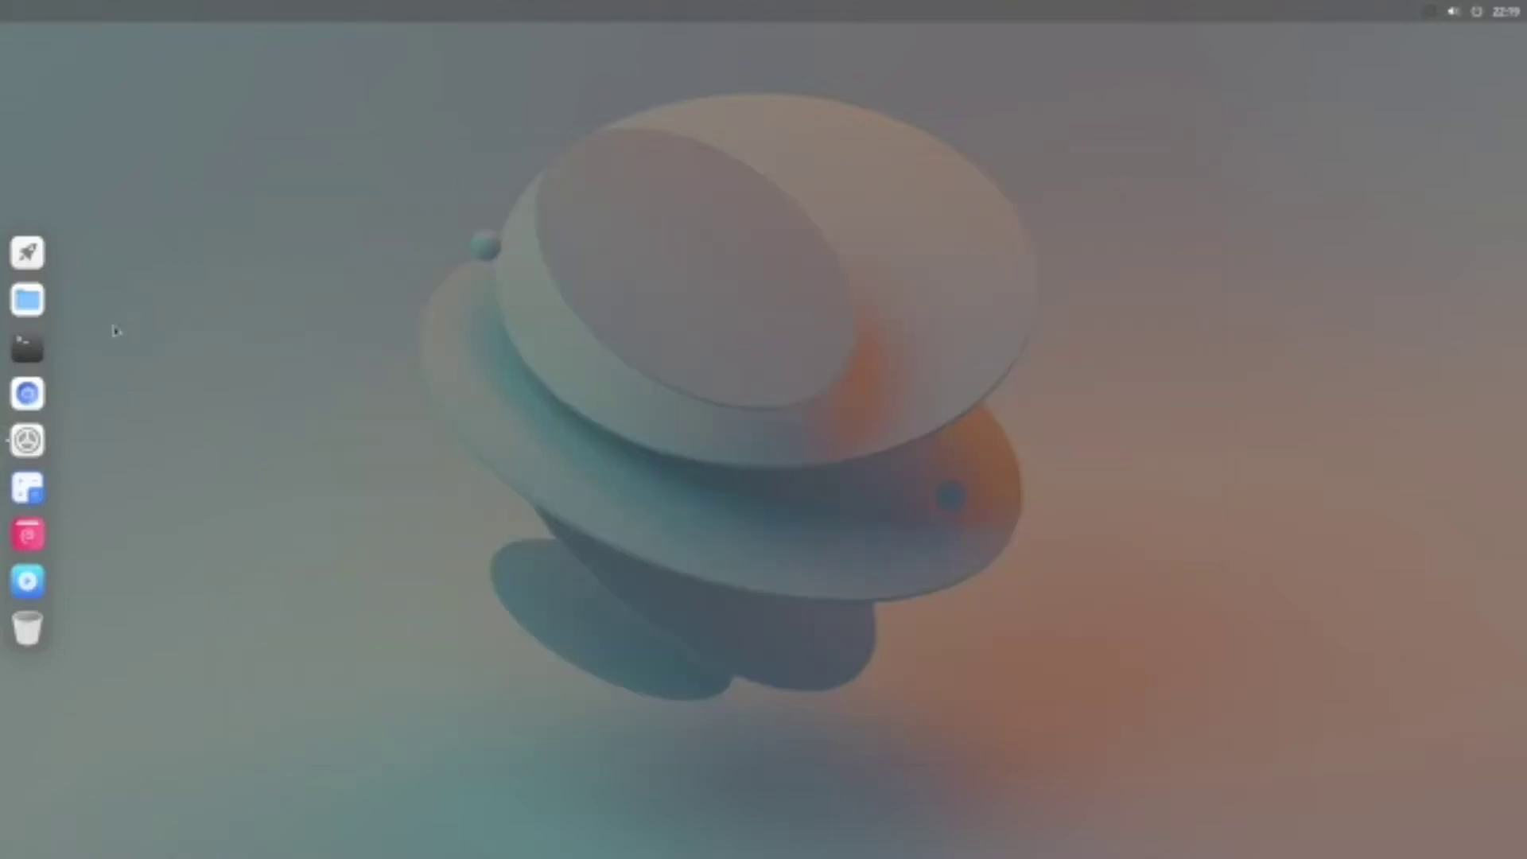
pyautogui.click(28, 350)
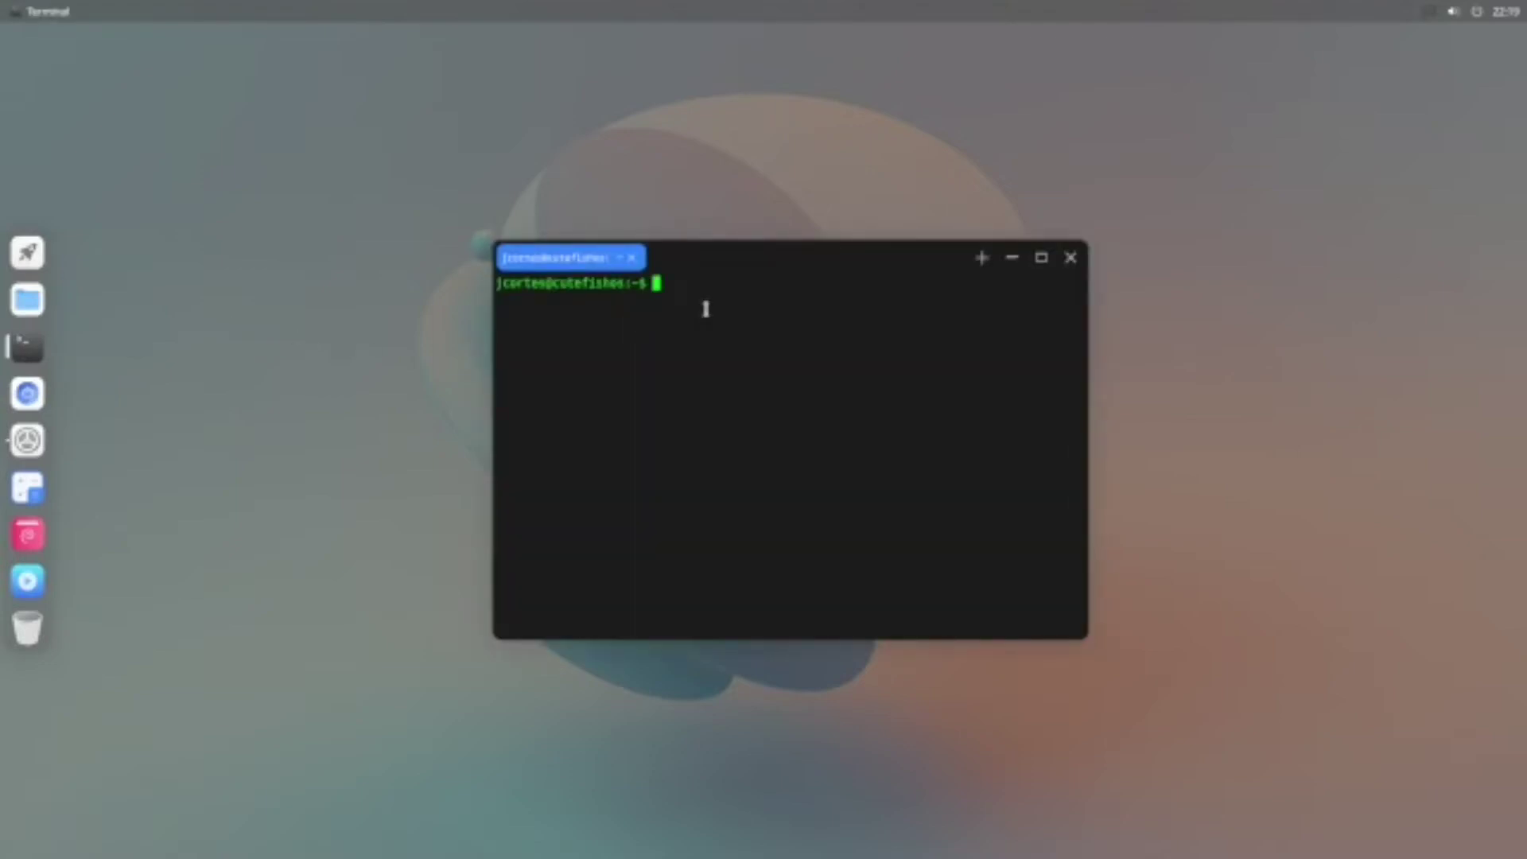
pyautogui.write('neofetch')
pyautogui.press('Return')
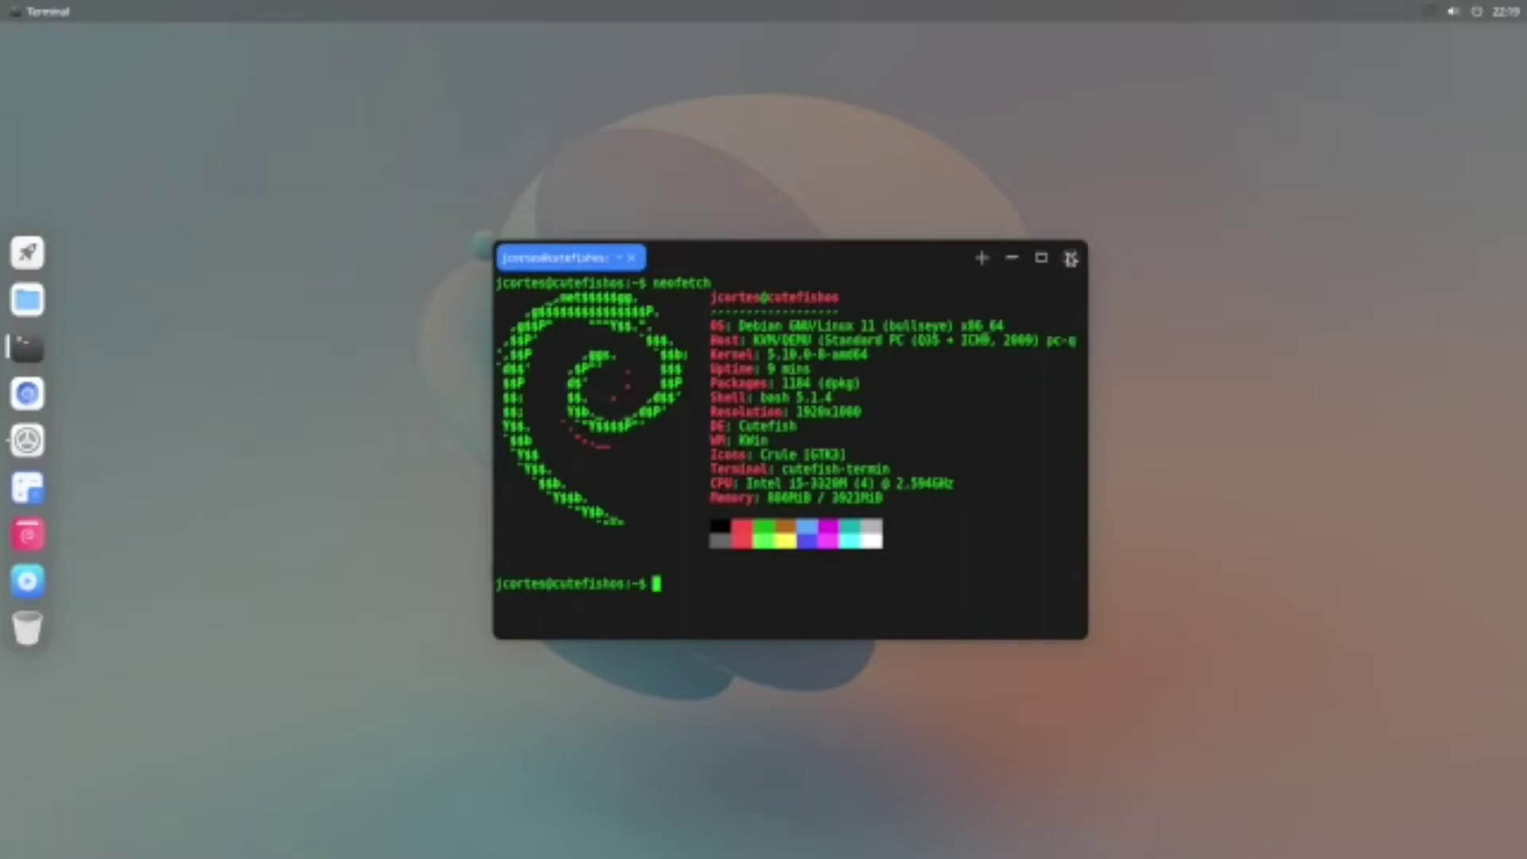
pyautogui.hotkey('alt', 'F4')
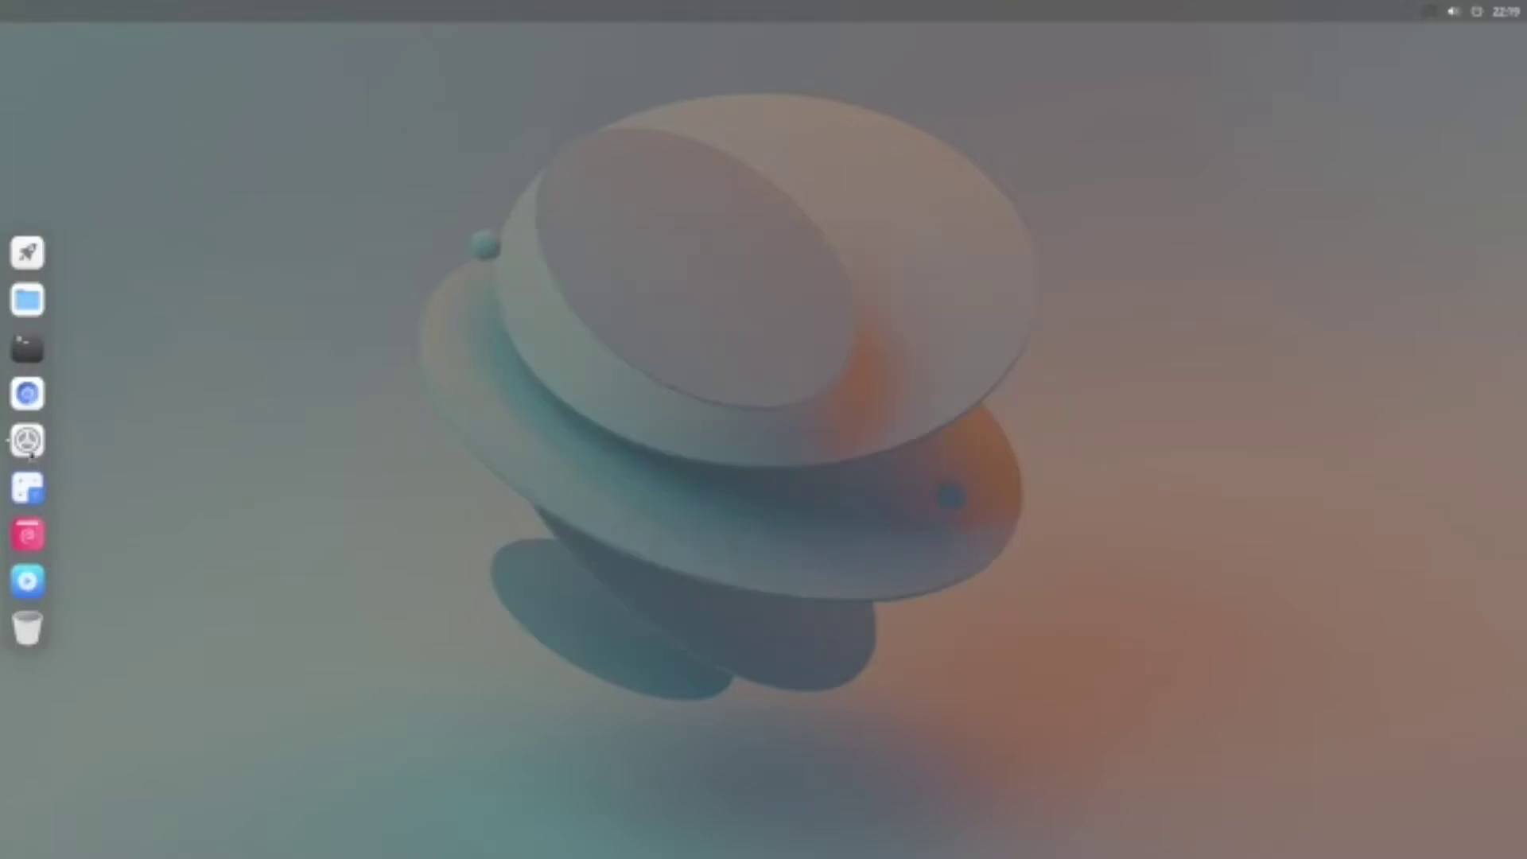
pyautogui.click(28, 446)
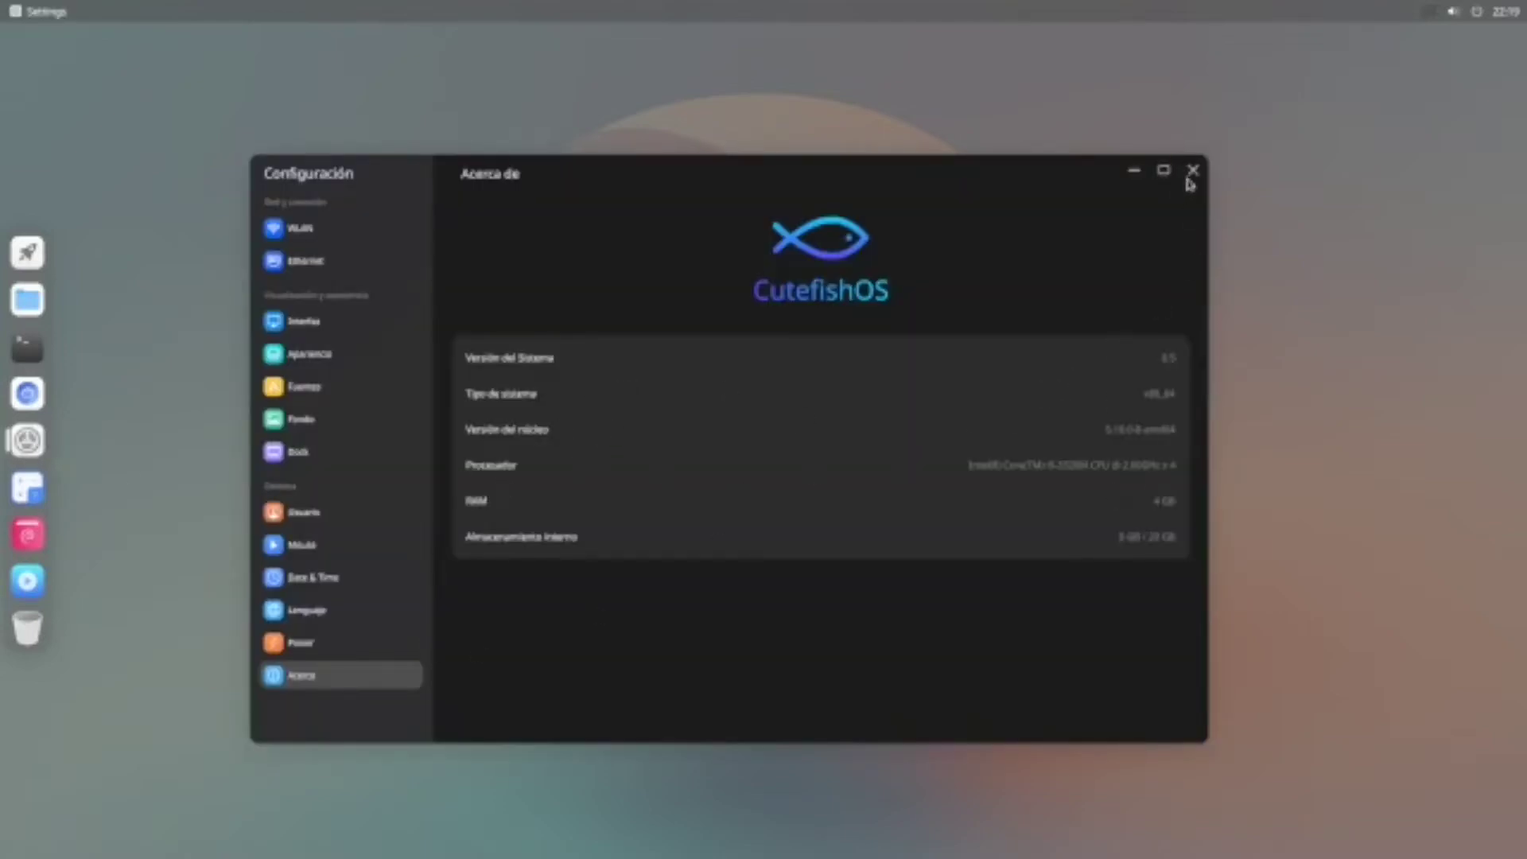
pyautogui.hotkey('alt', 'F4')
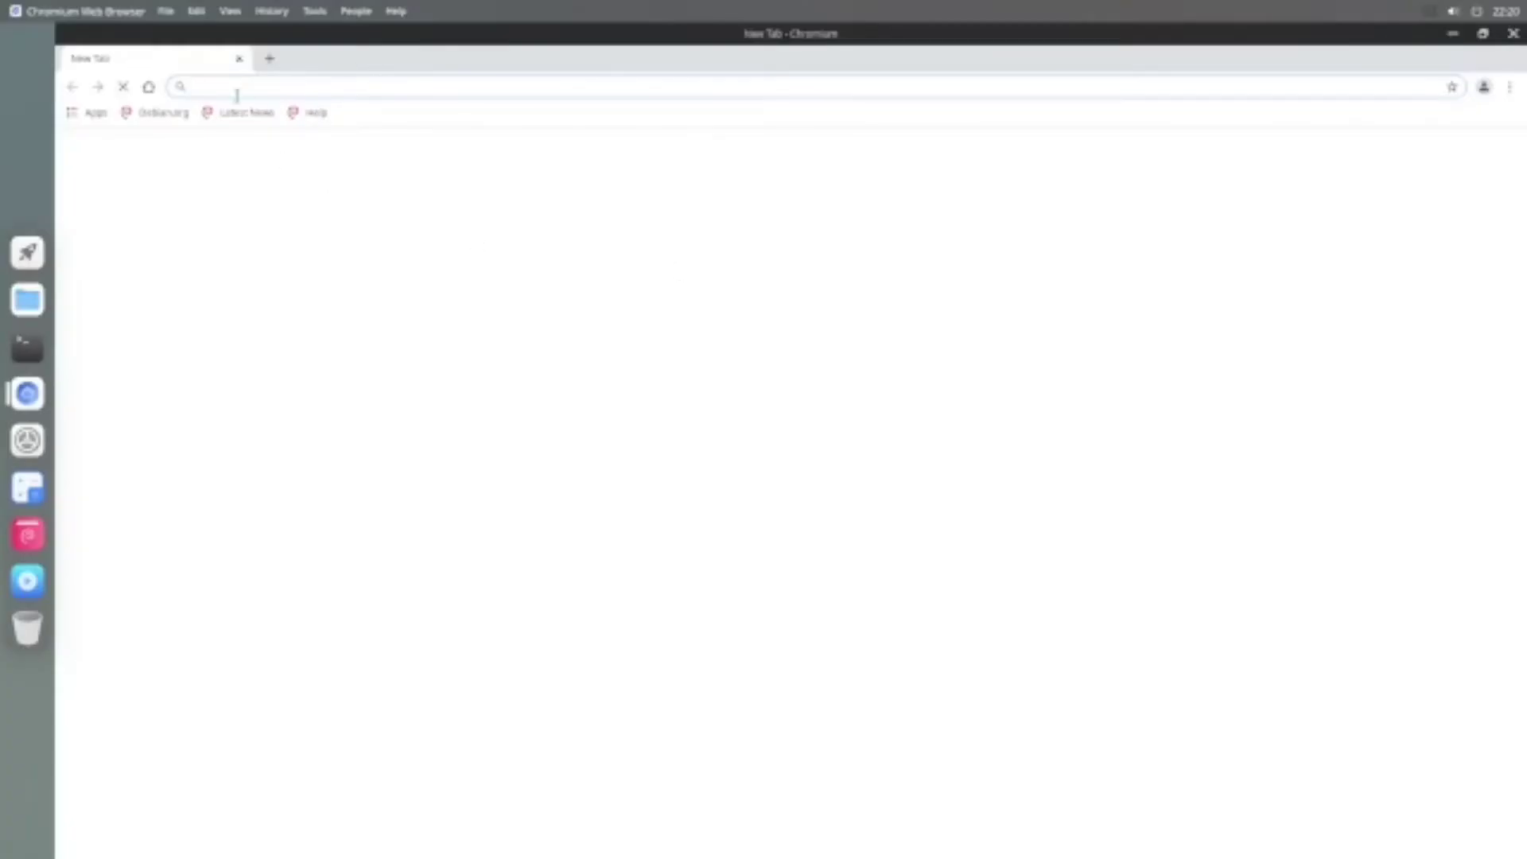
pyautogui.click(155, 112)
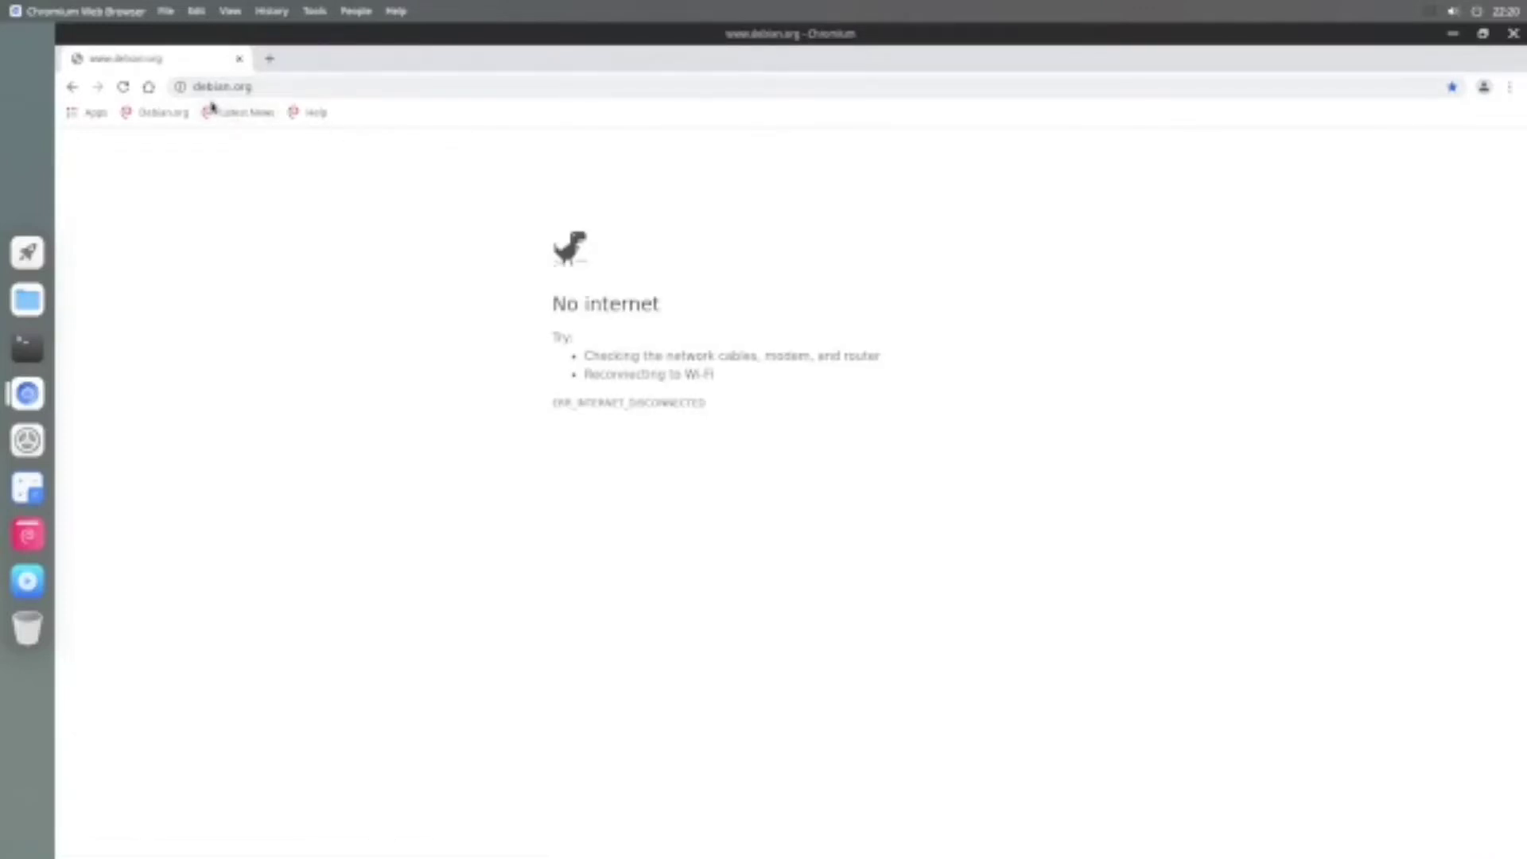
pyautogui.click(296, 88)
pyautogui.press('End')
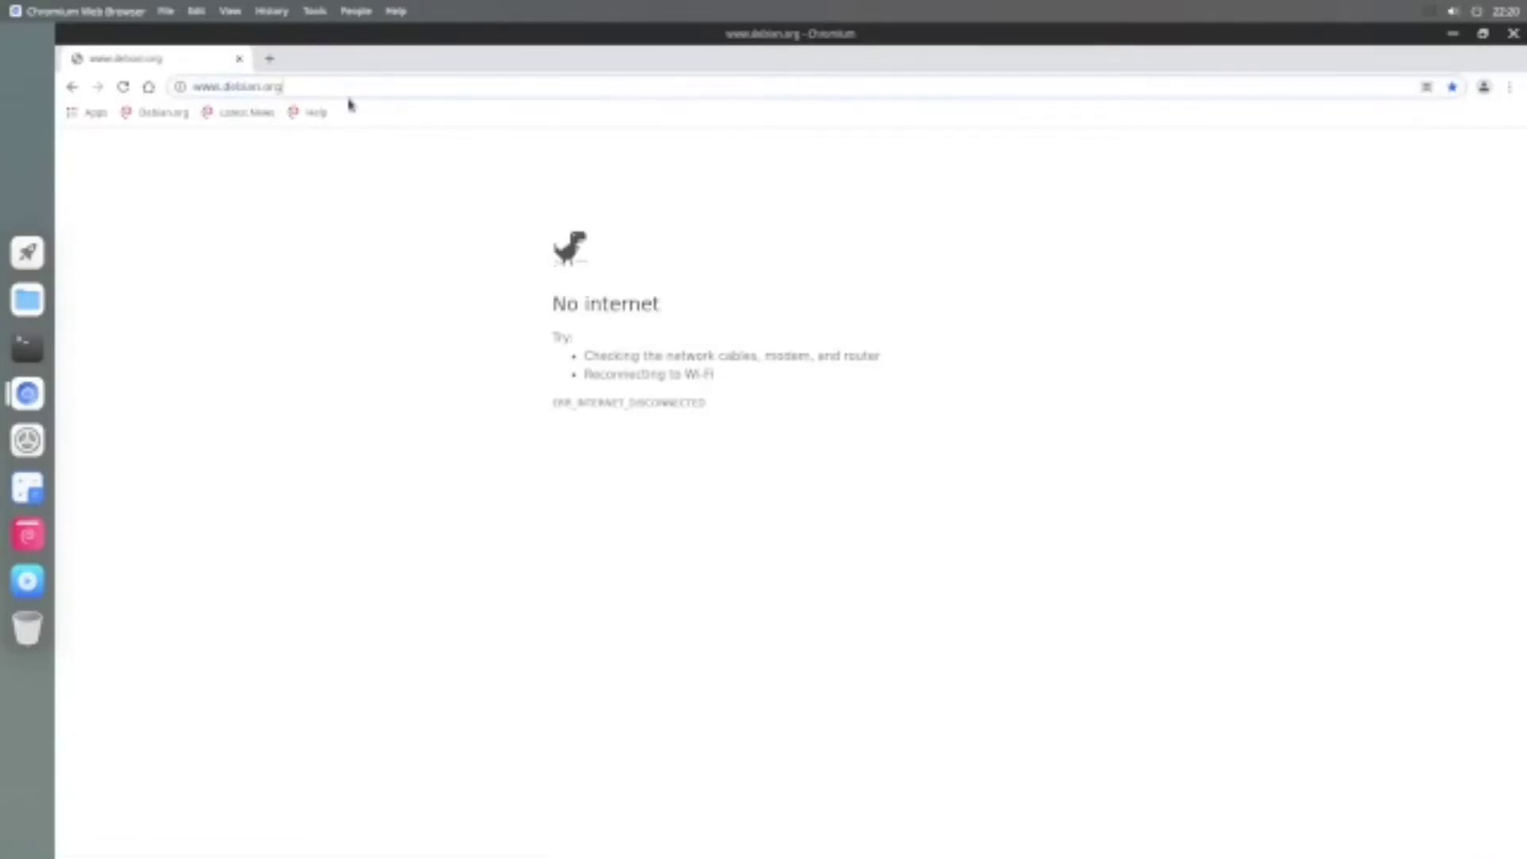
pyautogui.press('Return')
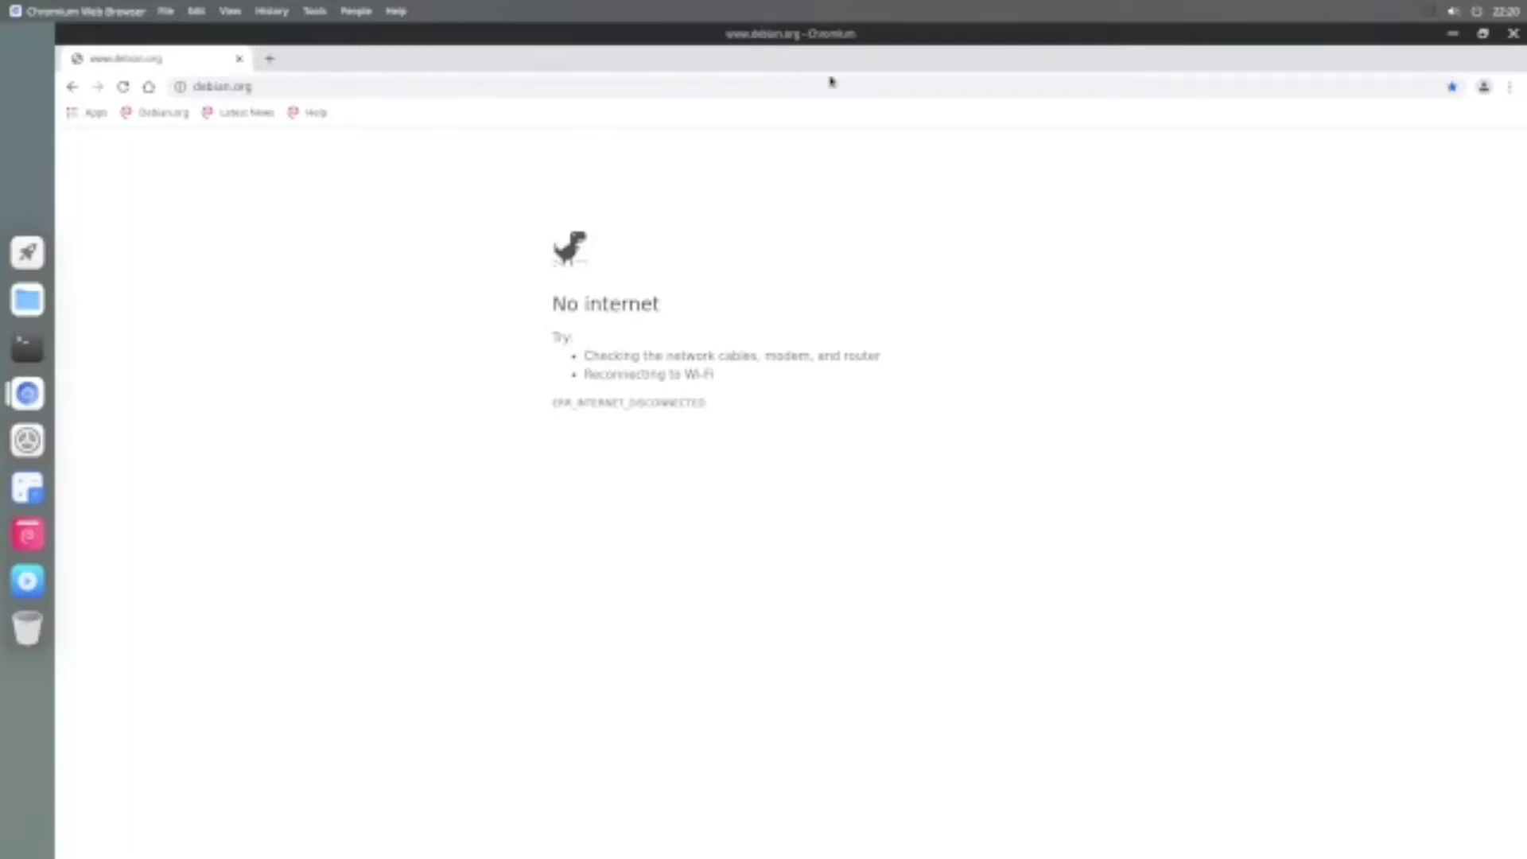
pyautogui.click(1513, 34)
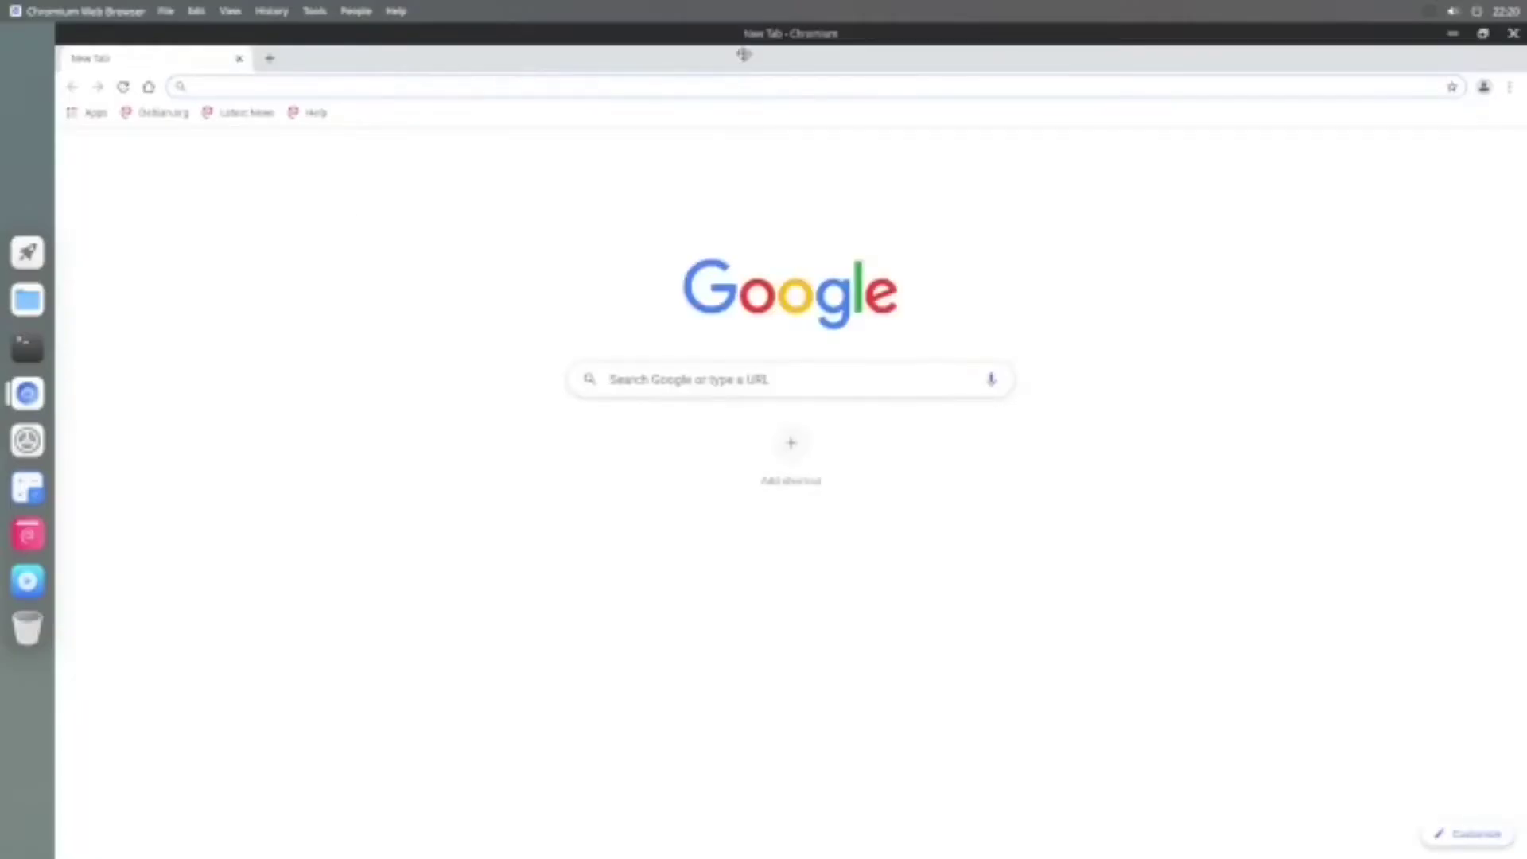
# Step: Restore the maximized Chromium window to a smaller floating size and move it over the middle of the desktop
pyautogui.doubleClick(745, 59)
pyautogui.moveTo(685, 38); pyautogui.dragTo(846, 140)
pyautogui.moveTo(1013, 165); pyautogui.dragTo(1091, 122)
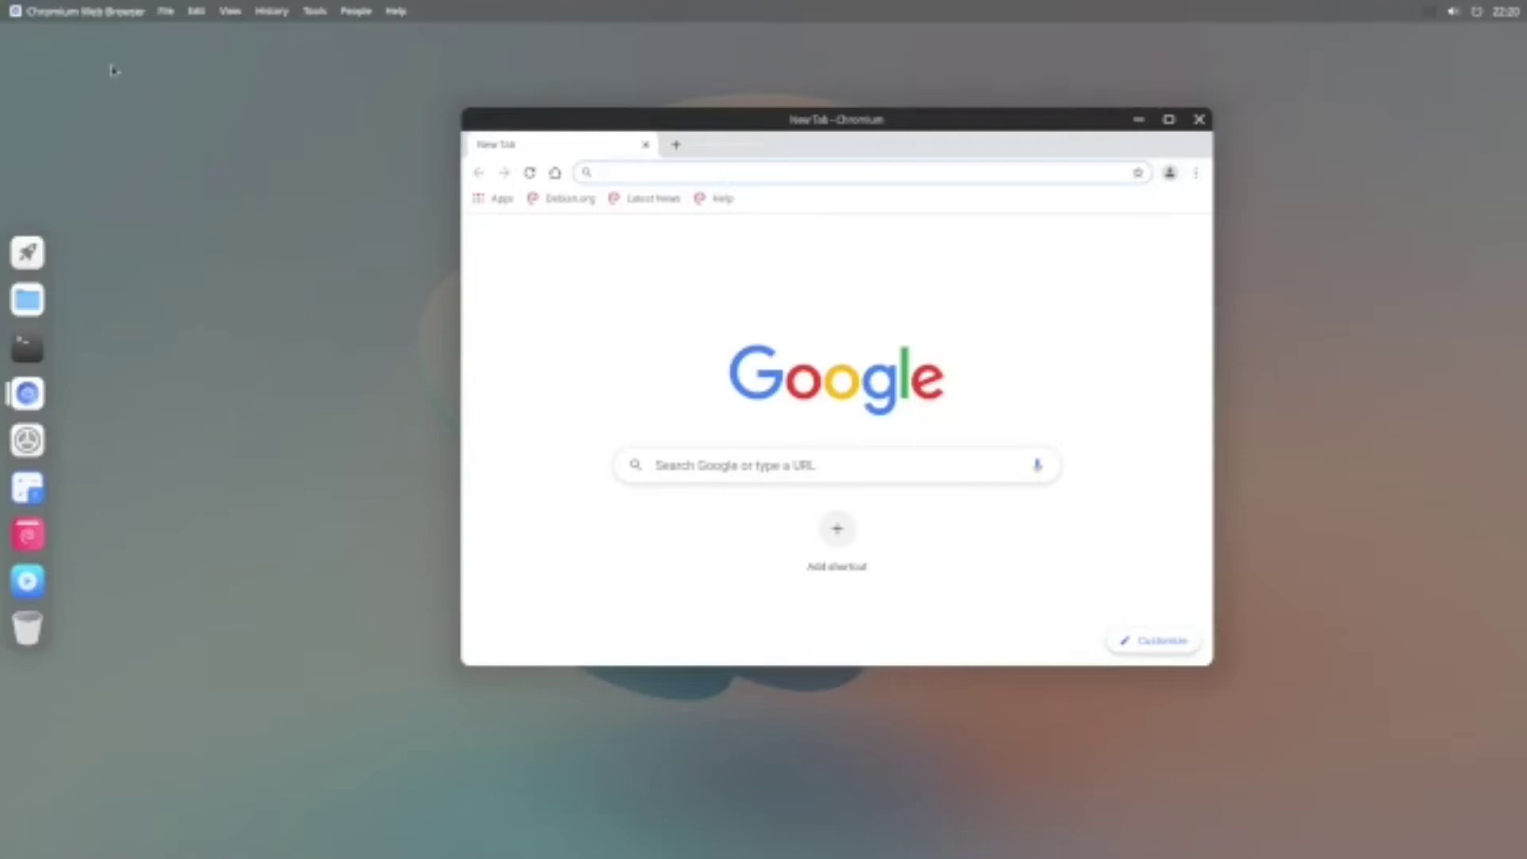
# Step: Examine Chromium's entries in the desktop's global menu, including Edit, History and People, and shift the browser window slightly
pyautogui.click(166, 11)
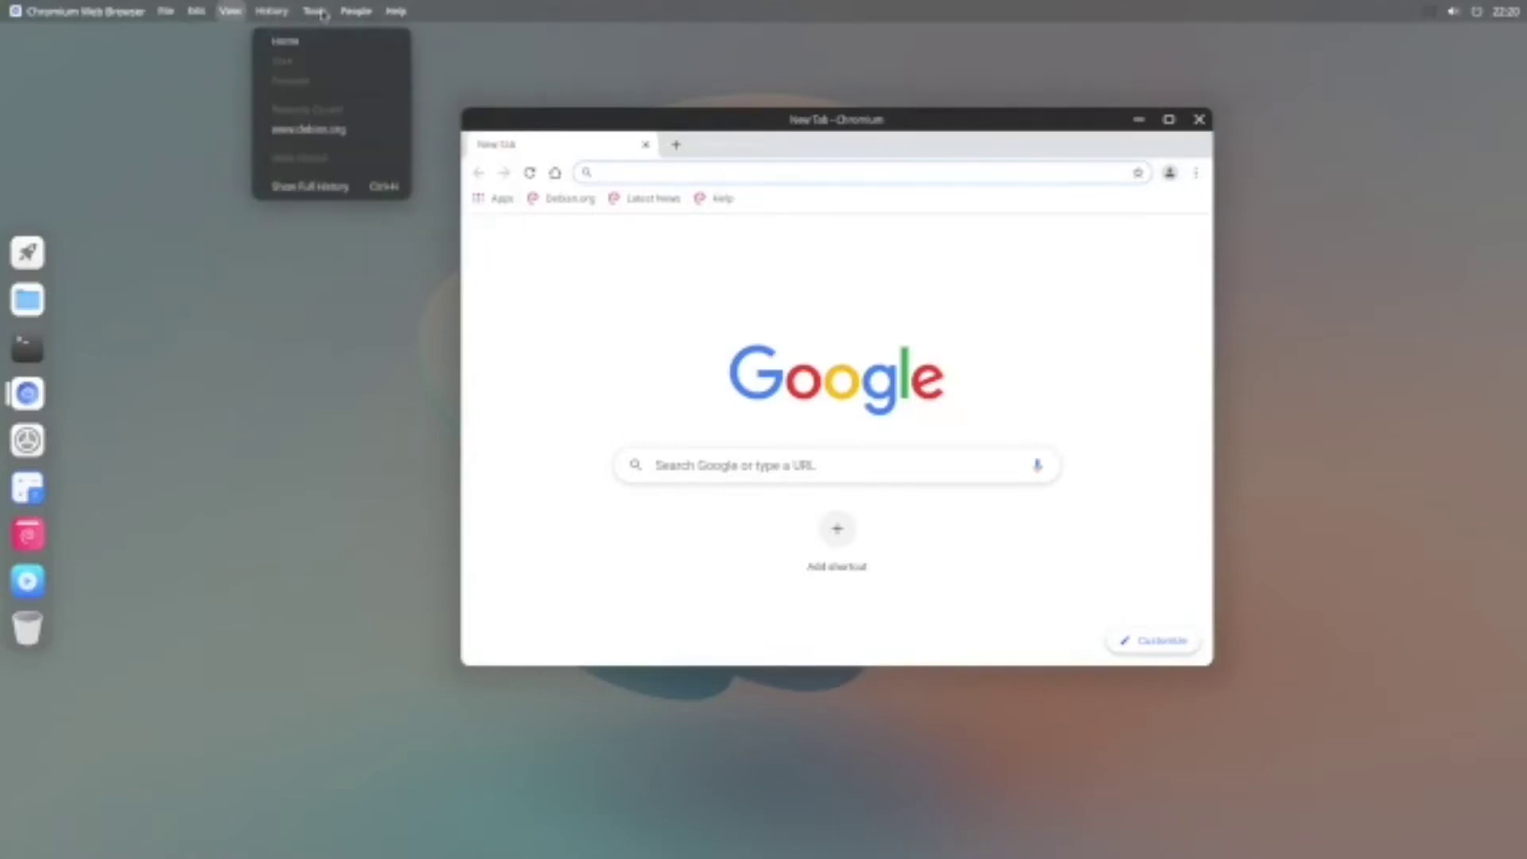
pyautogui.moveTo(368, 15)
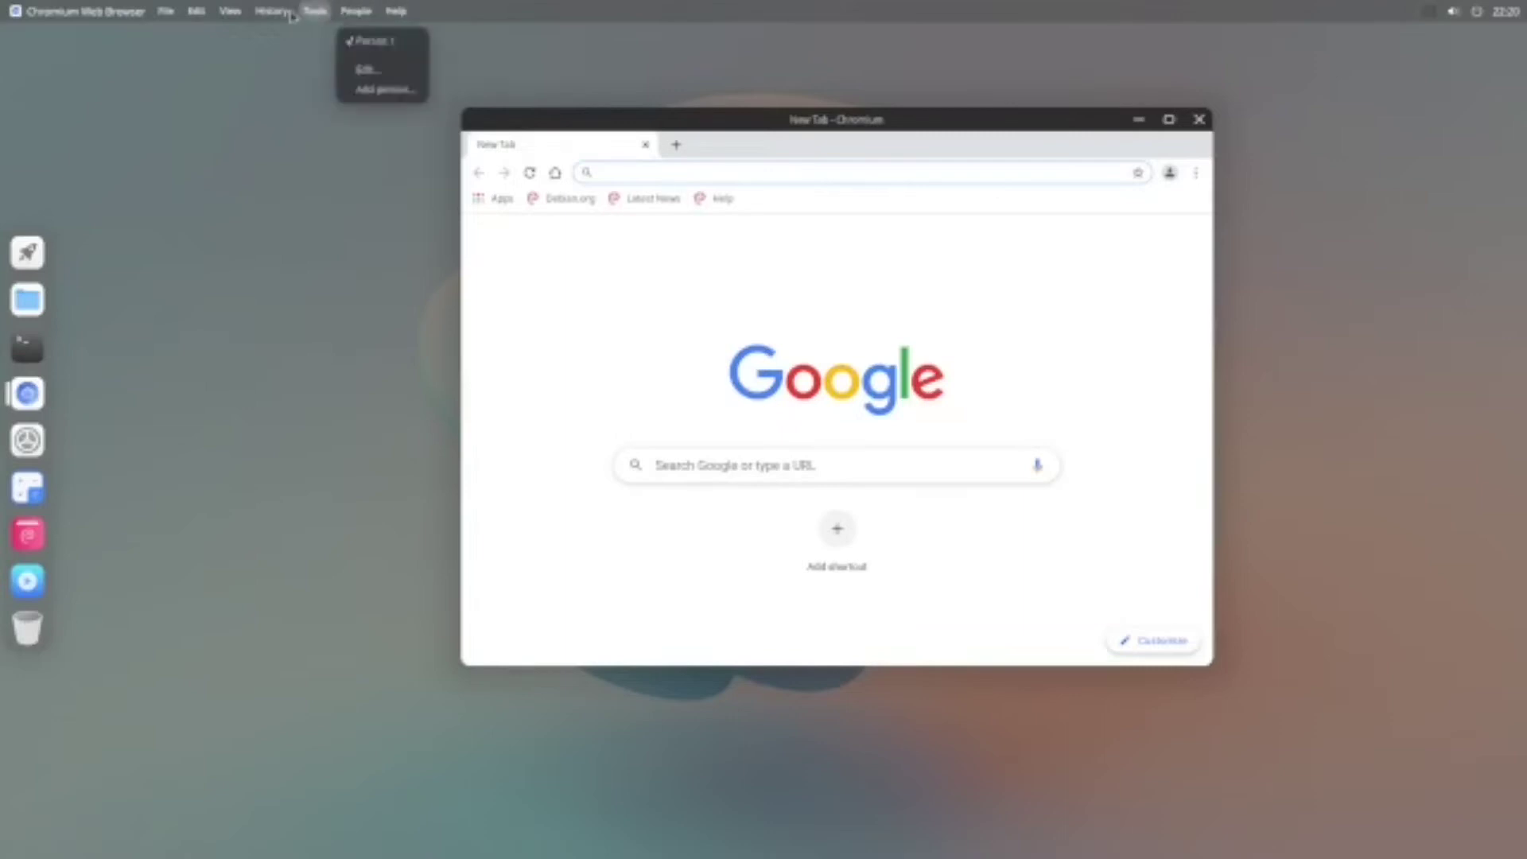
pyautogui.moveTo(218, 16)
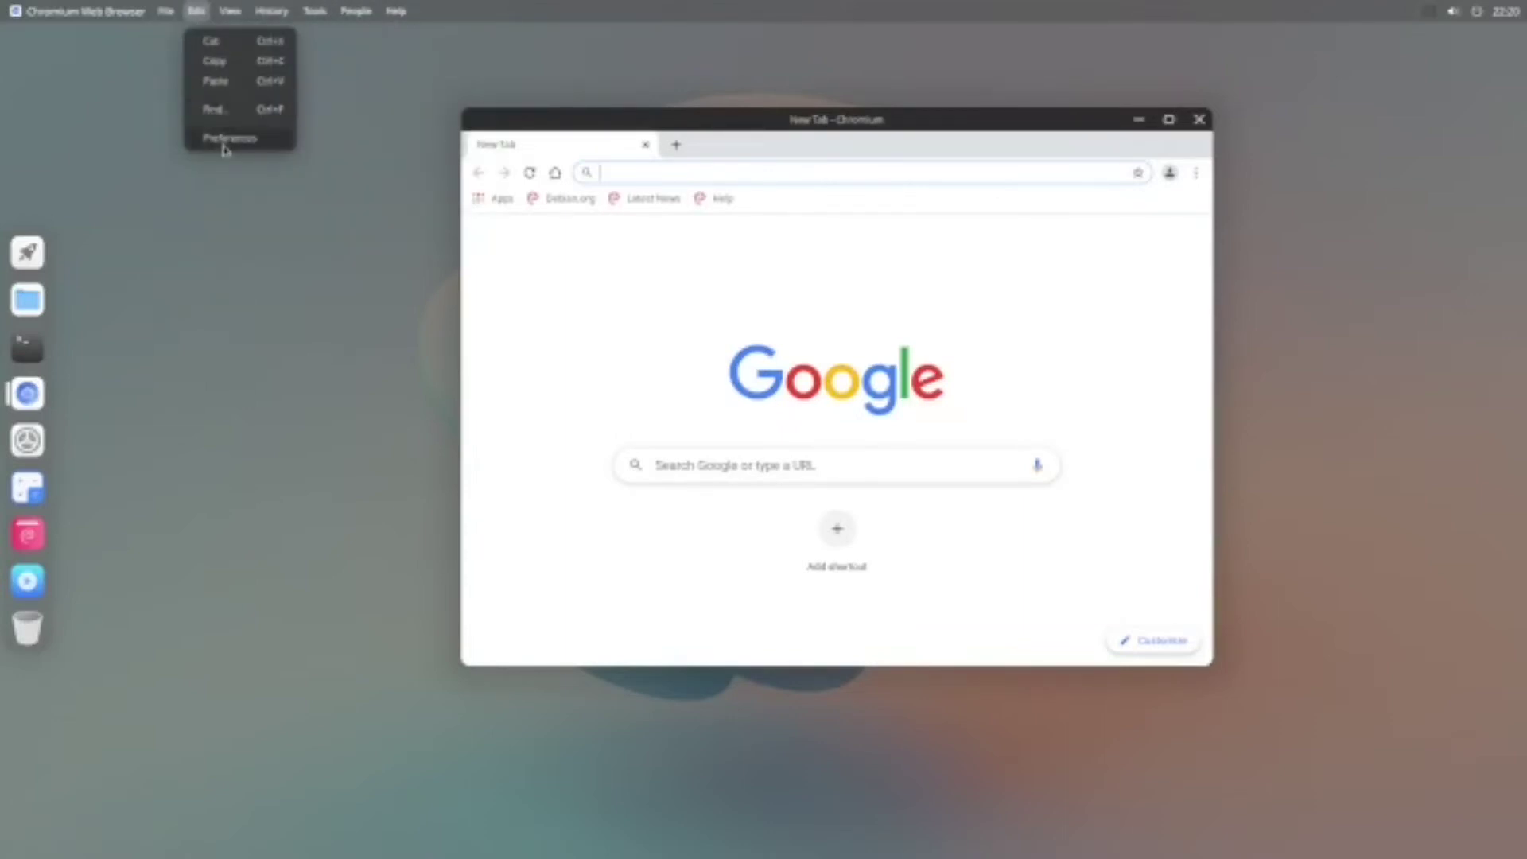
pyautogui.click(658, 99)
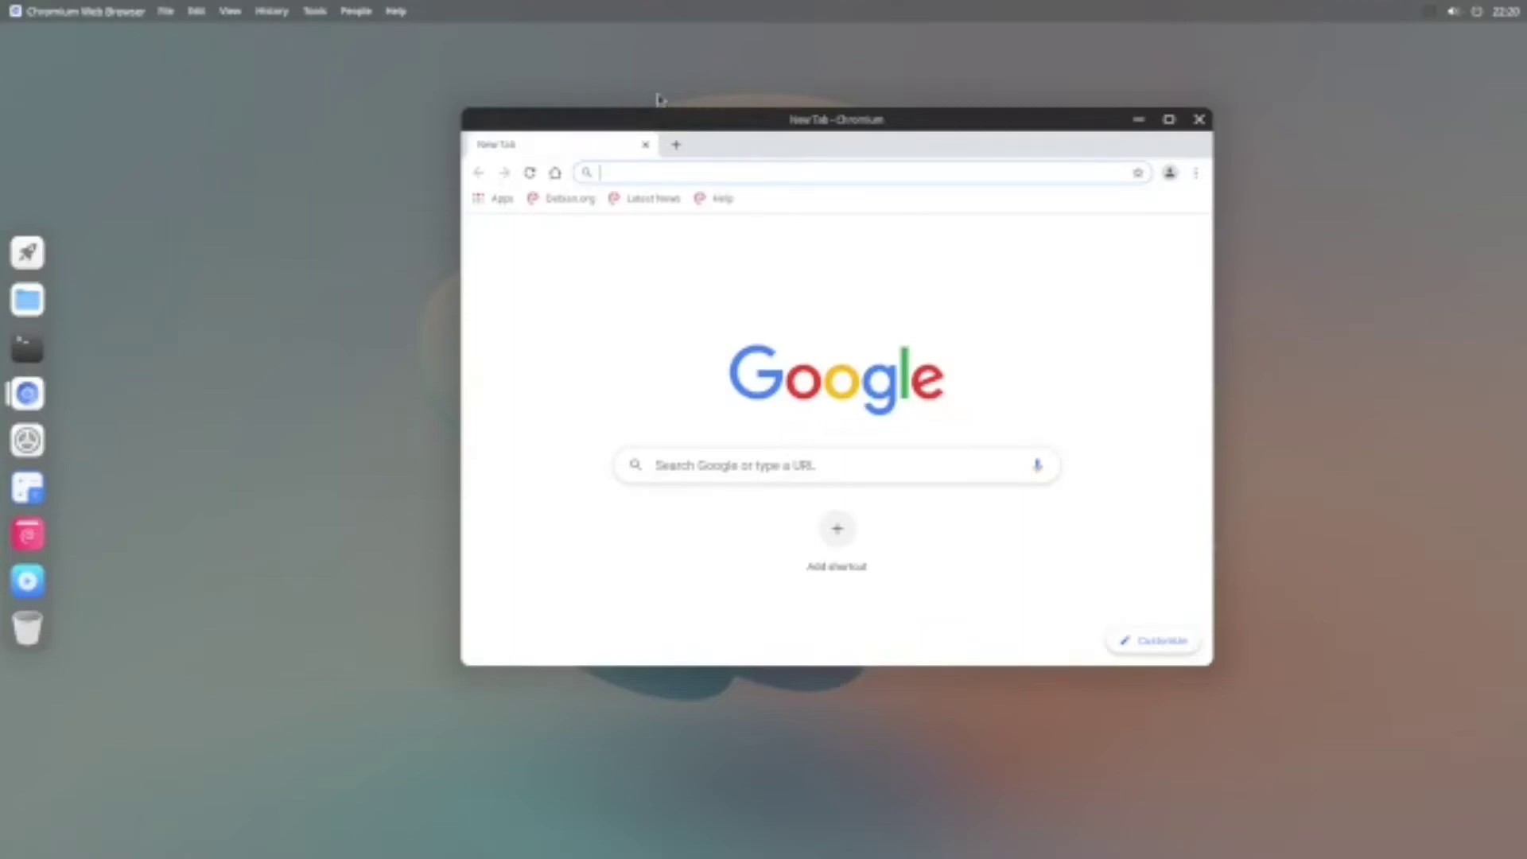
pyautogui.moveTo(646, 116); pyautogui.dragTo(579, 93)
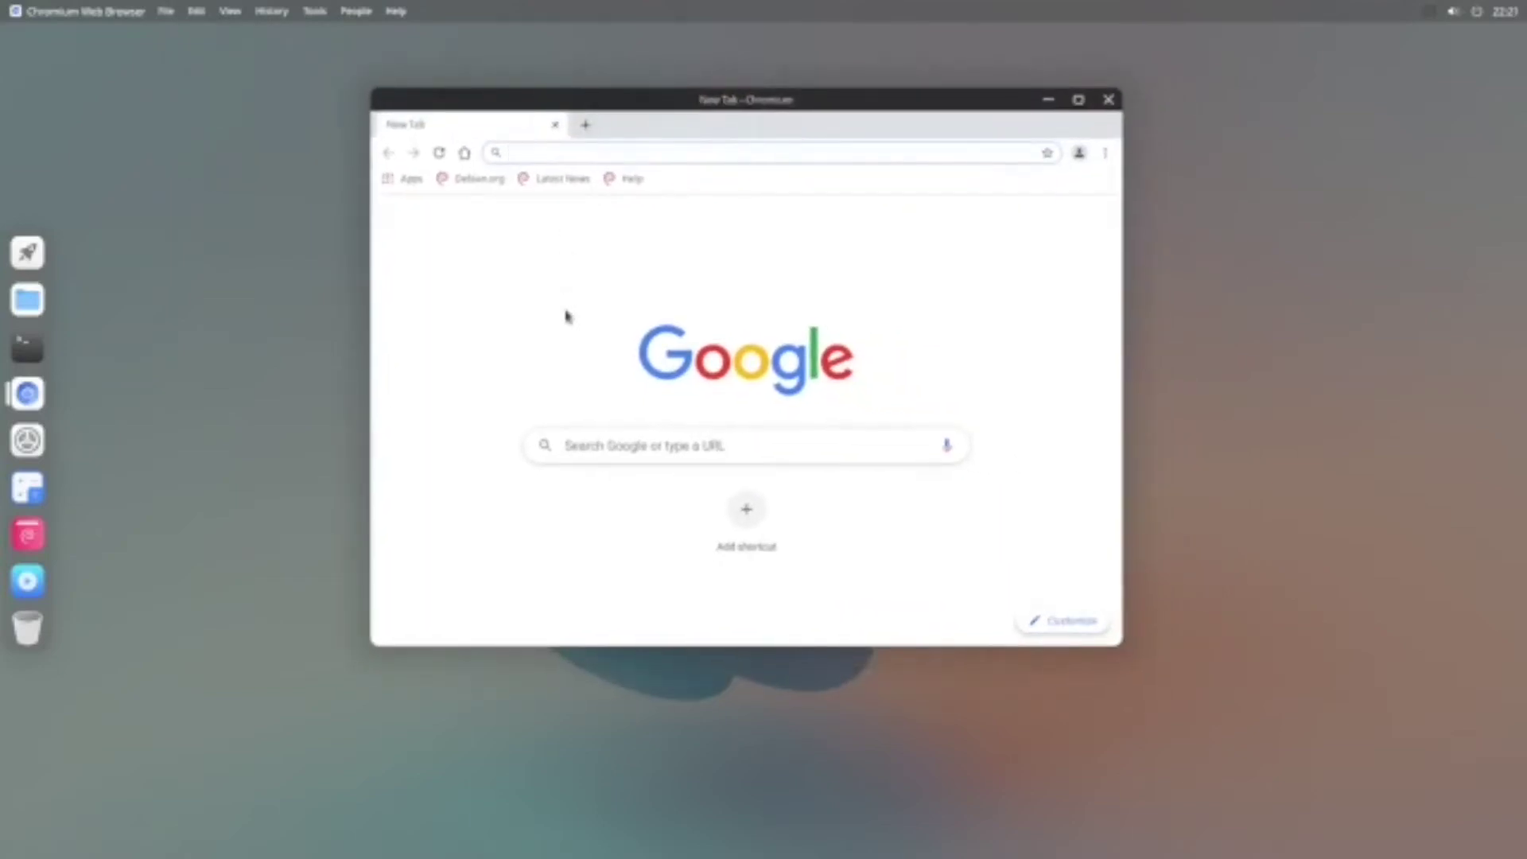
# Step: Try a Google search for iwlwifi from the new tab page
pyautogui.click(635, 448)
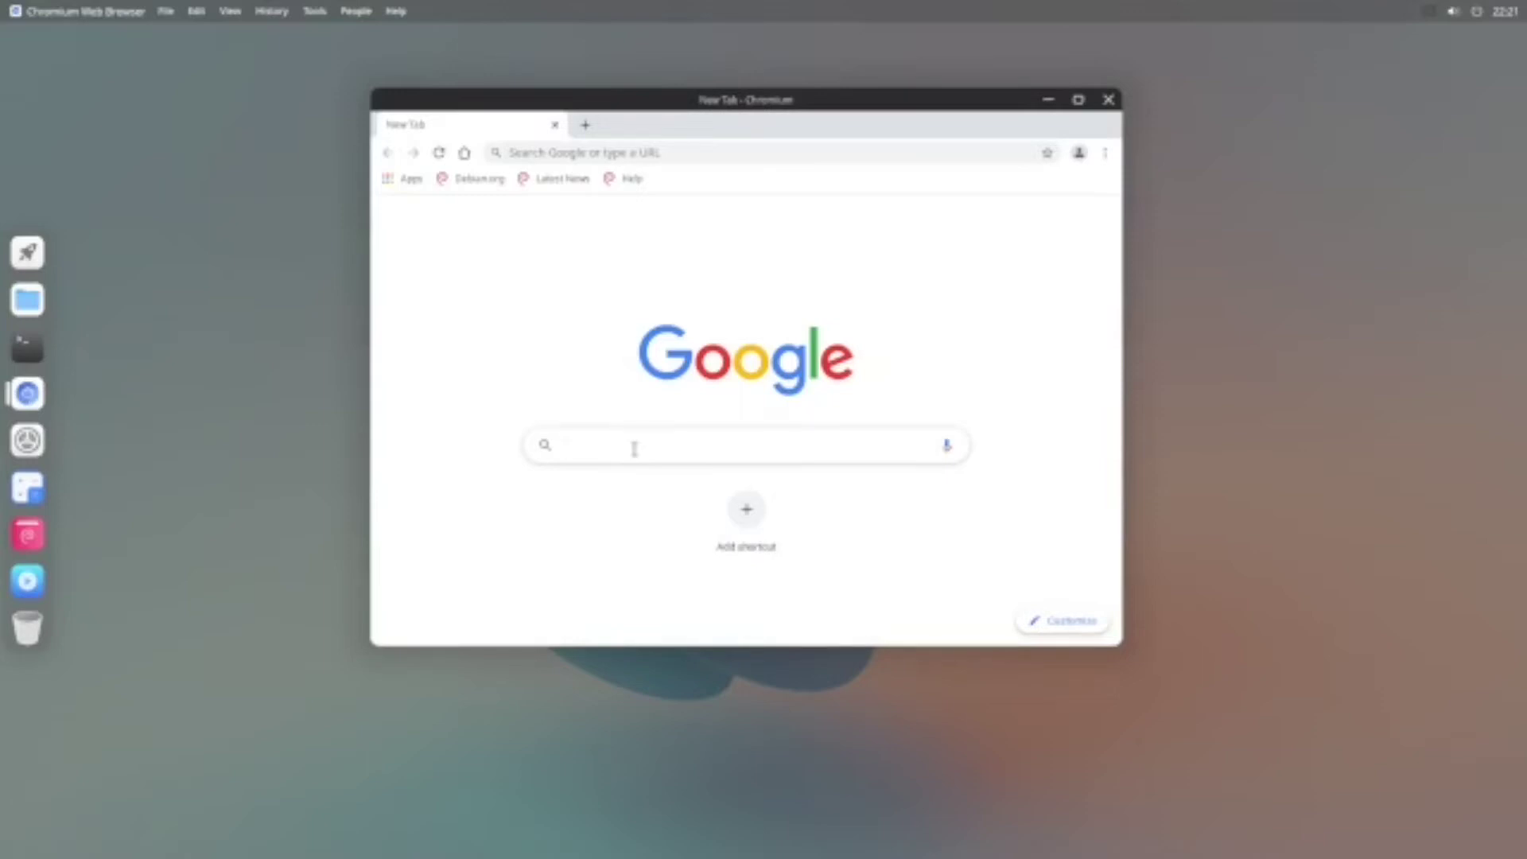
pyautogui.write('helwlf')
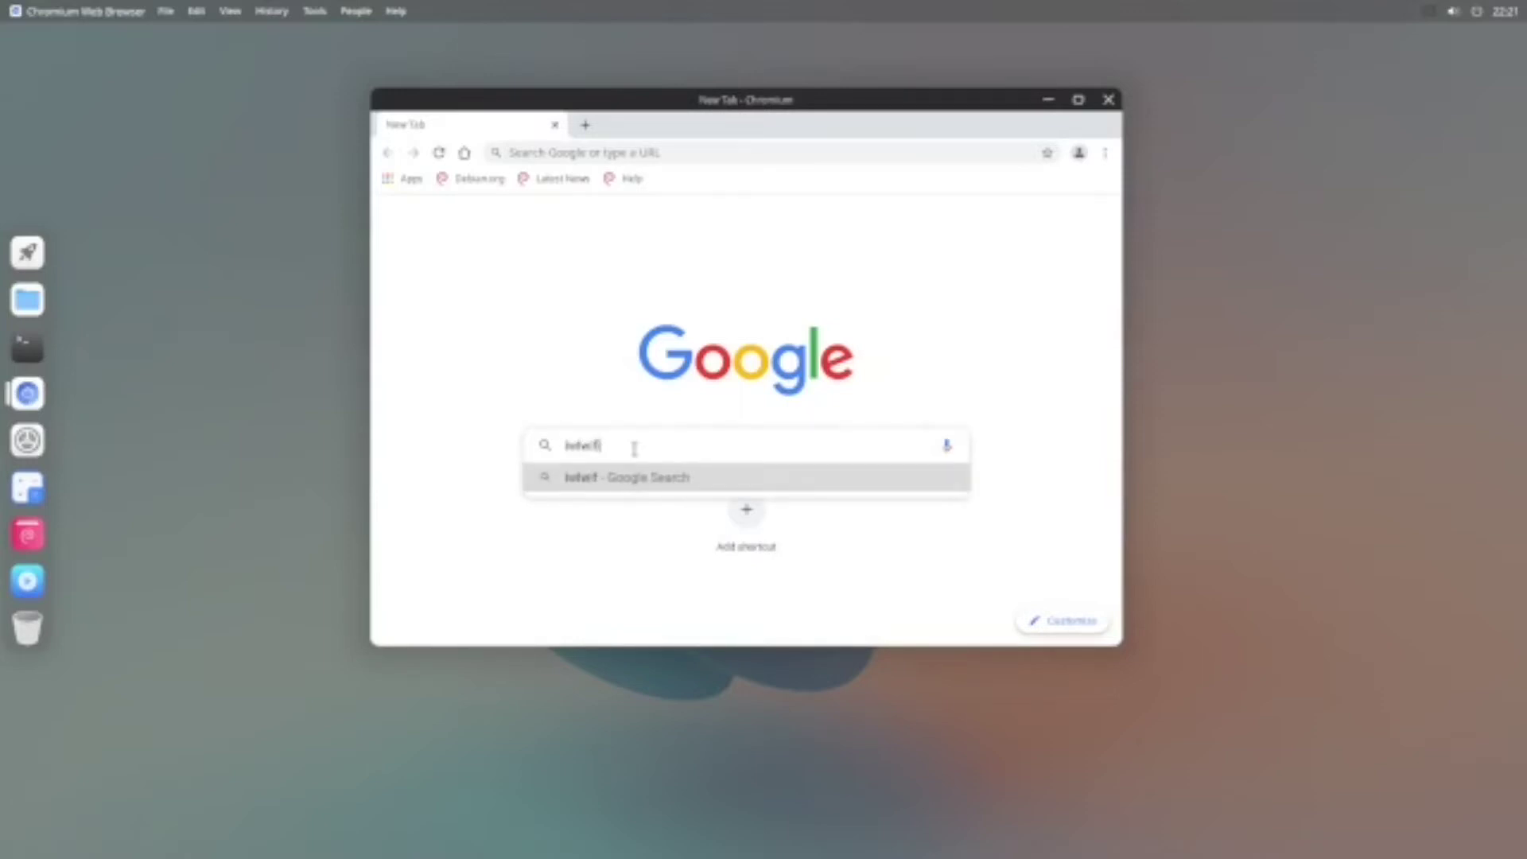
pyautogui.press('Return')
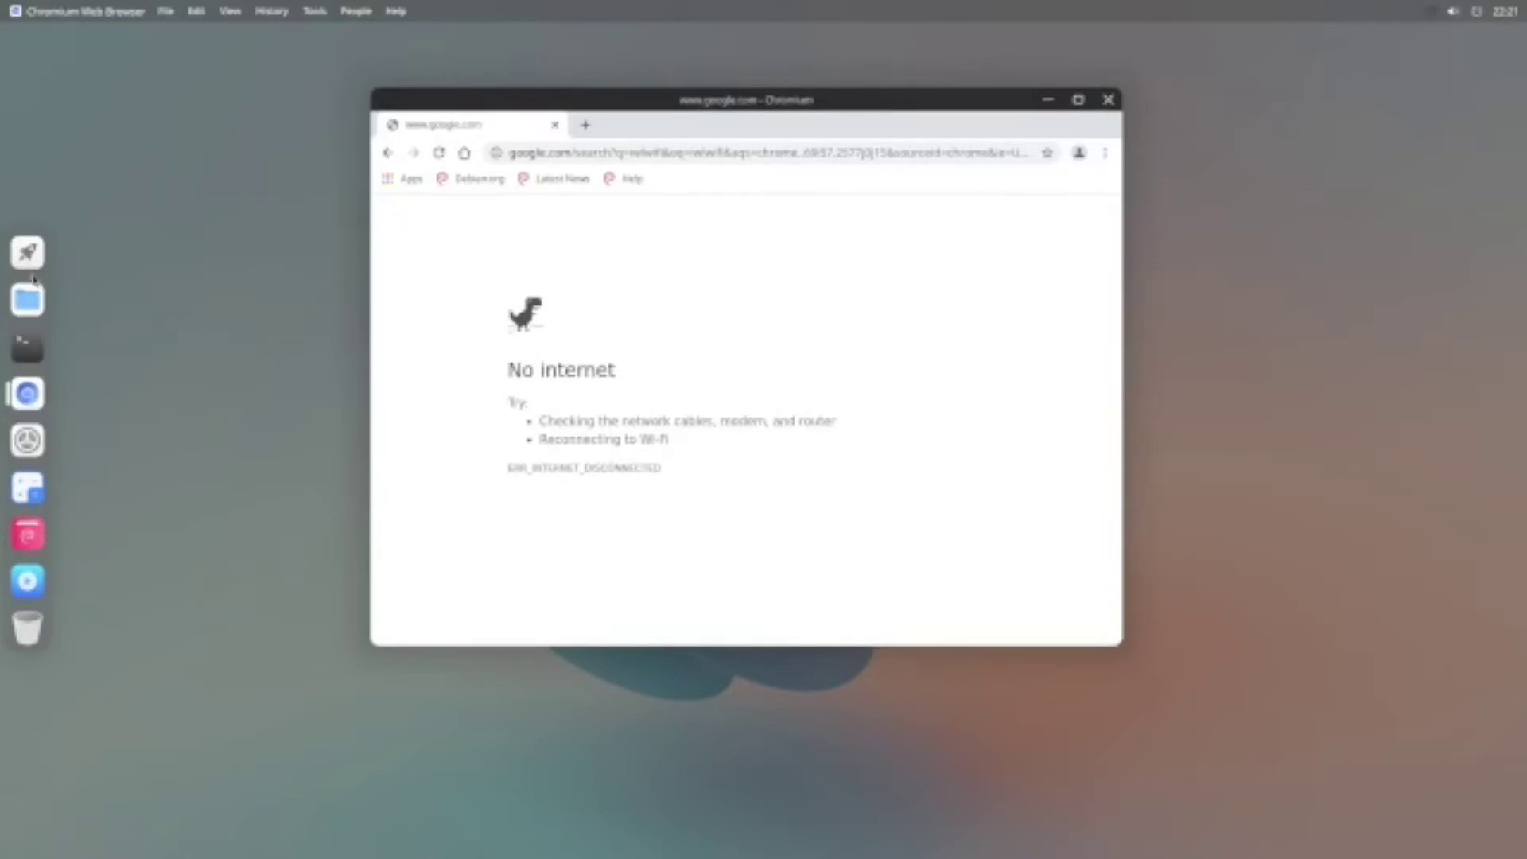
# Step: Open a terminal and run sudo apt update, entering the account password to authorize it
pyautogui.click(29, 340)
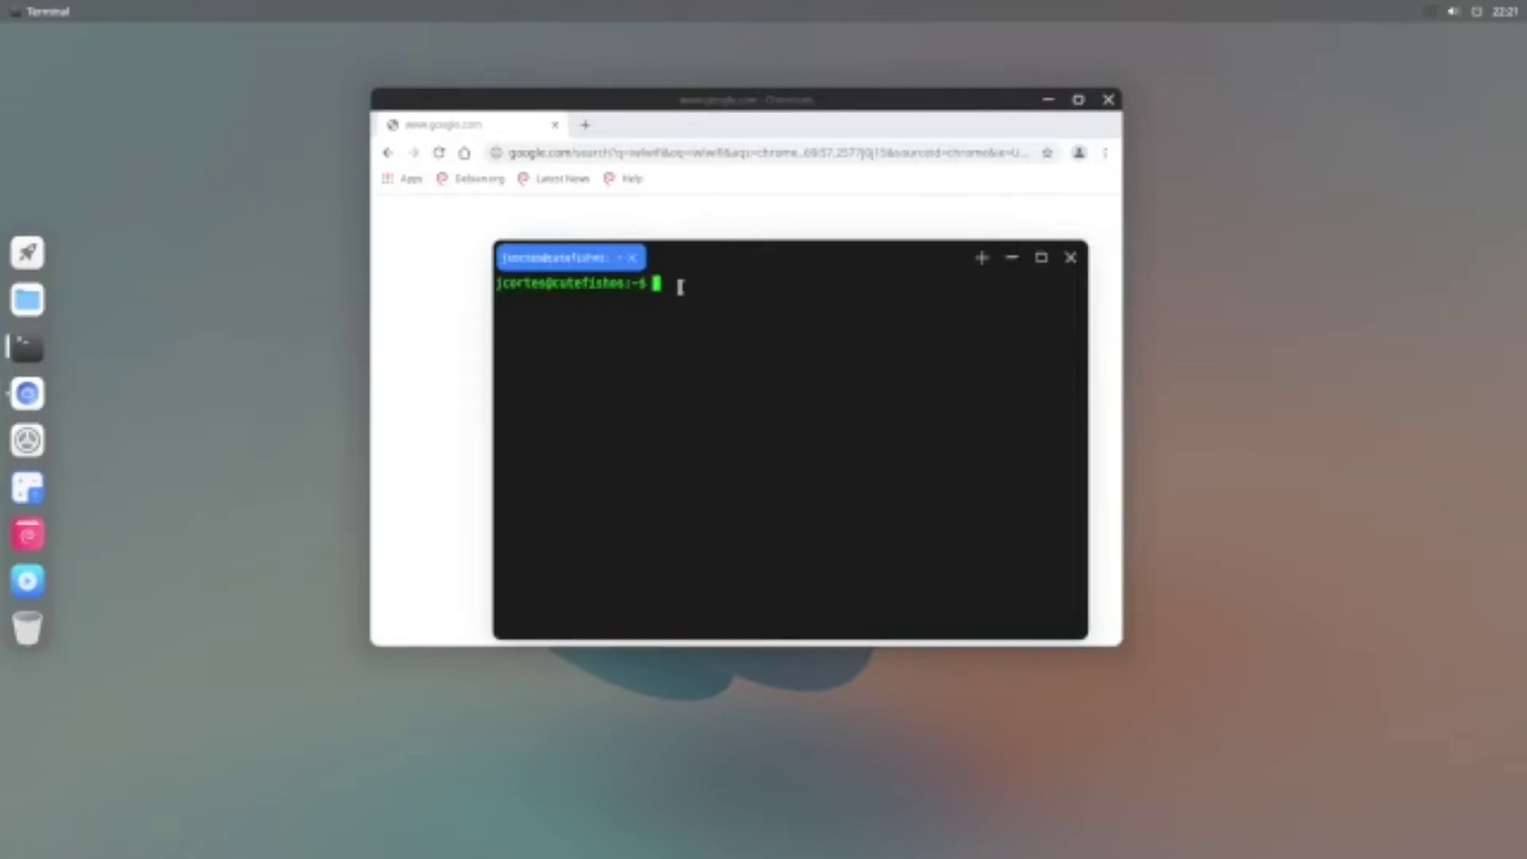
pyautogui.write('sudo apt update')
pyautogui.press('Return')
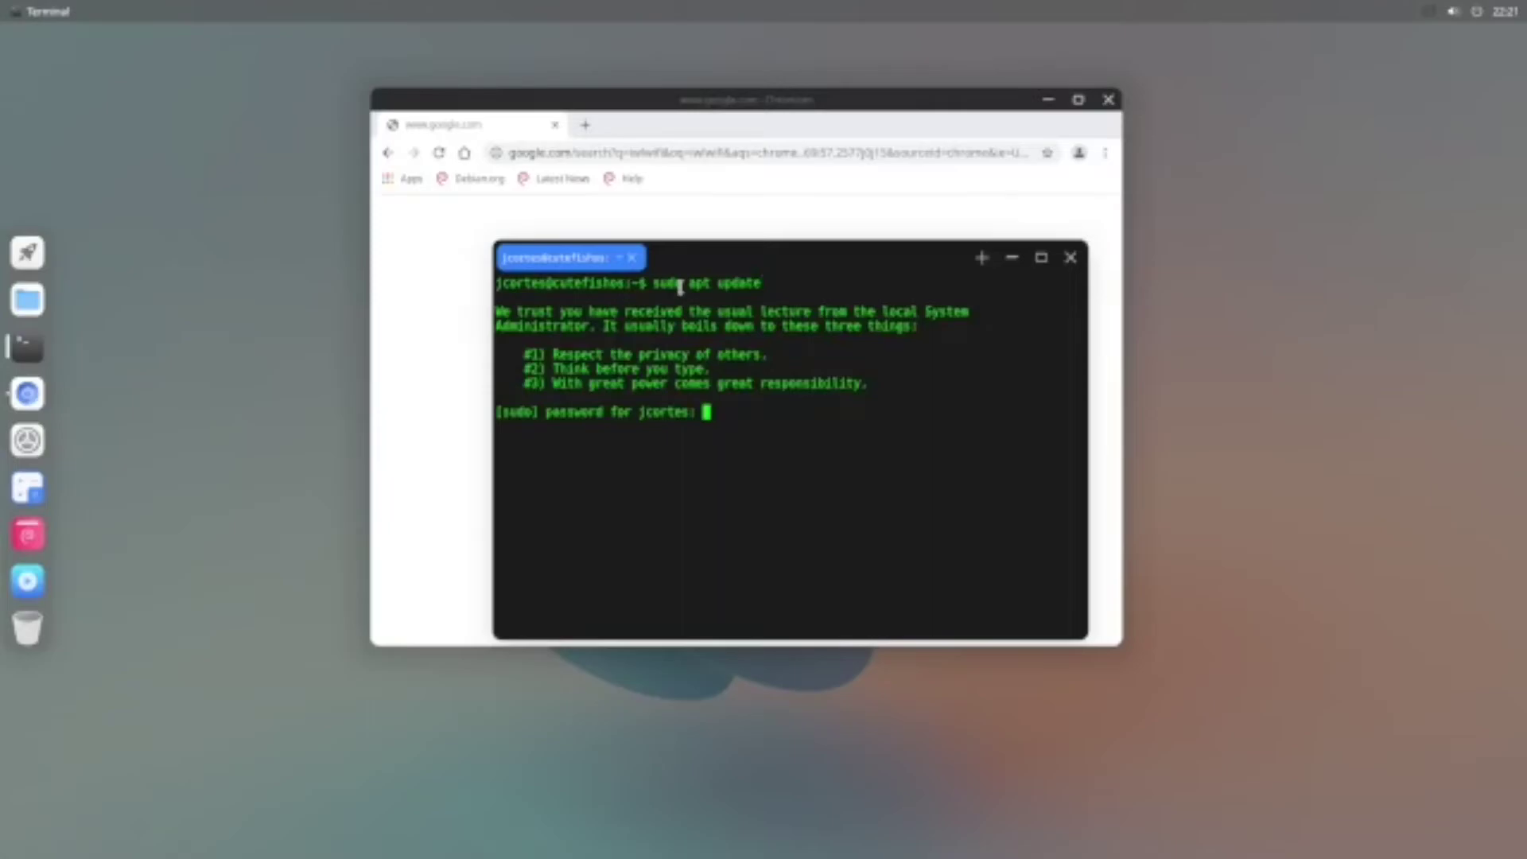
pyautogui.press('Return')
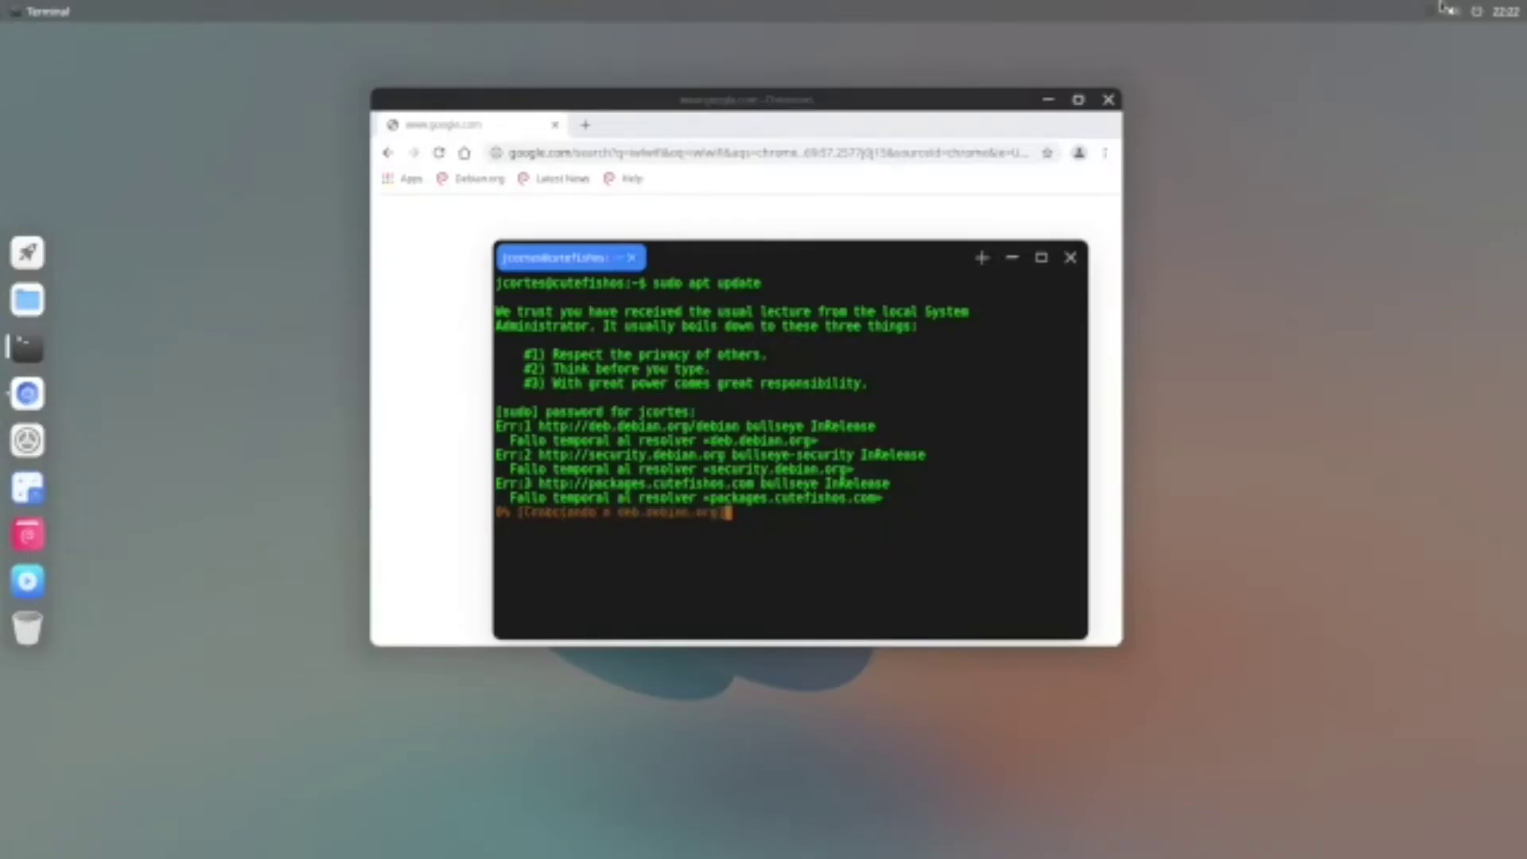
# Step: Bring Chromium forward from the window overview, close it, and reposition the terminal window on the desktop
pyautogui.moveTo(1454, 6)
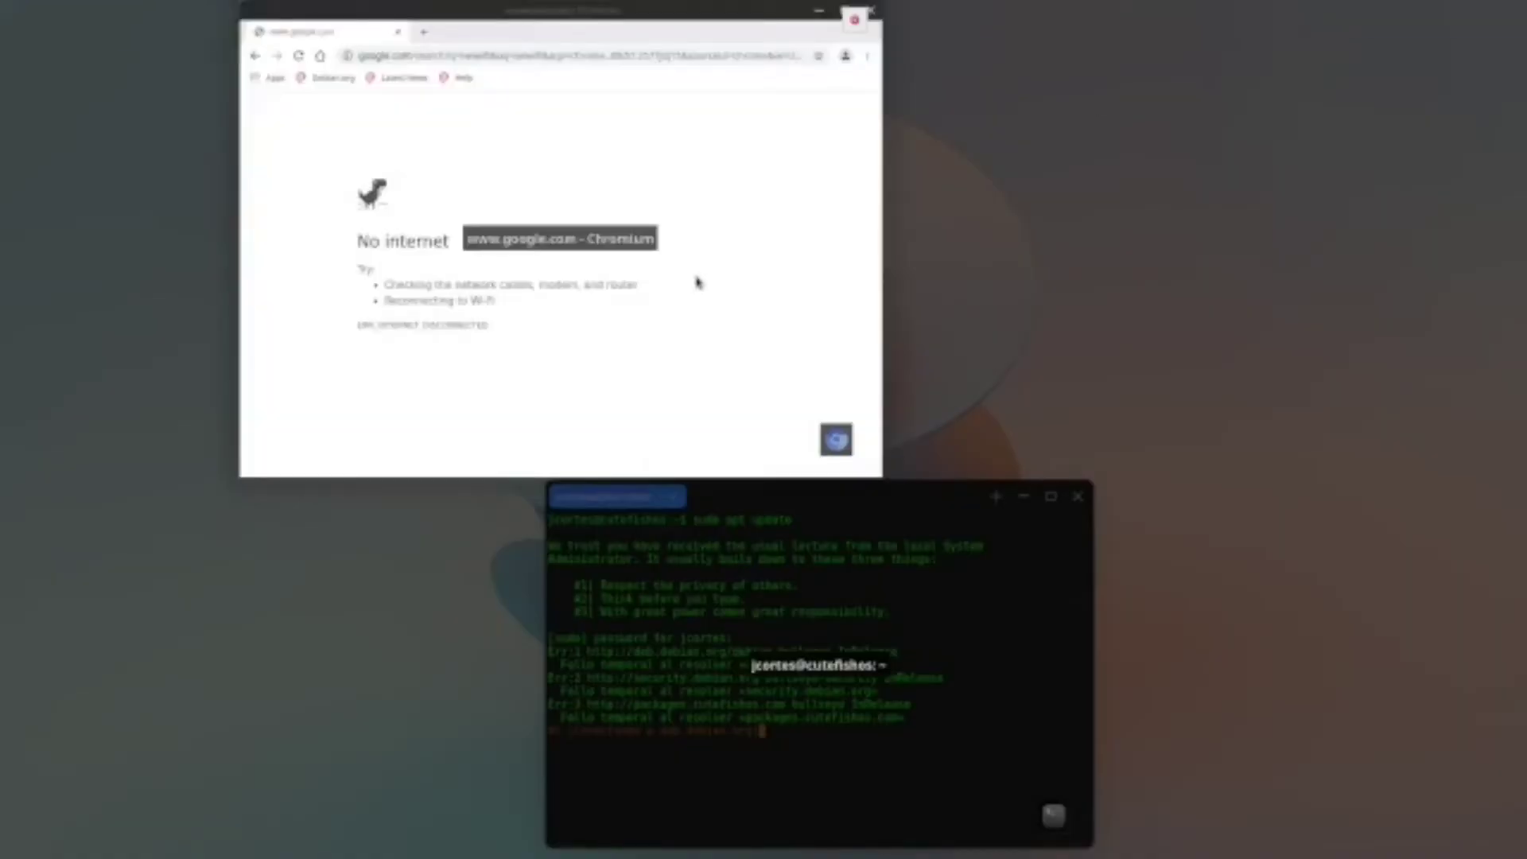
pyautogui.click(697, 282)
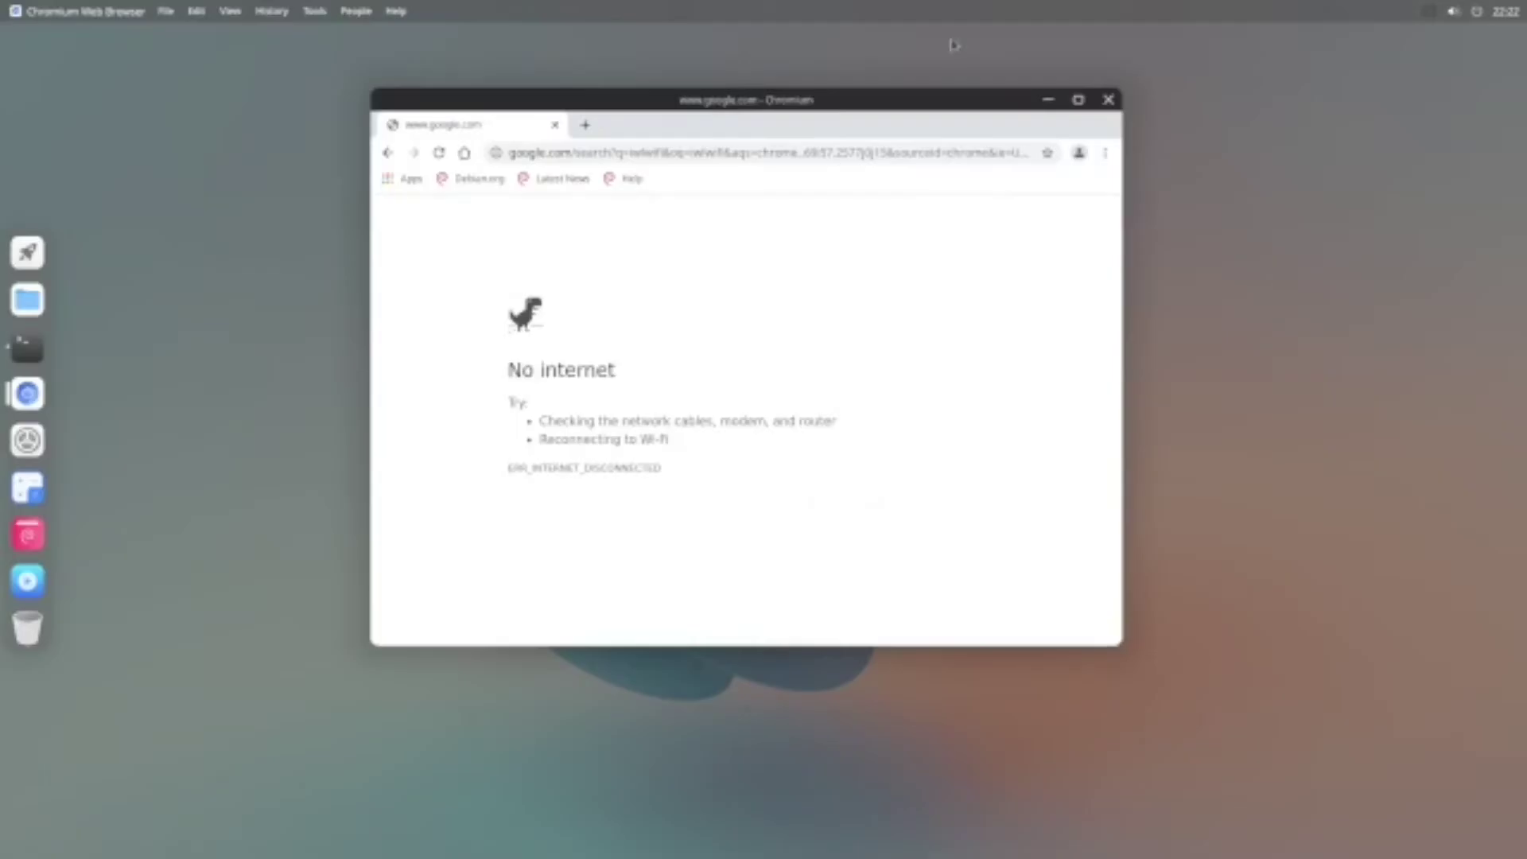
pyautogui.click(1108, 101)
pyautogui.moveTo(805, 221); pyautogui.dragTo(589, 120)
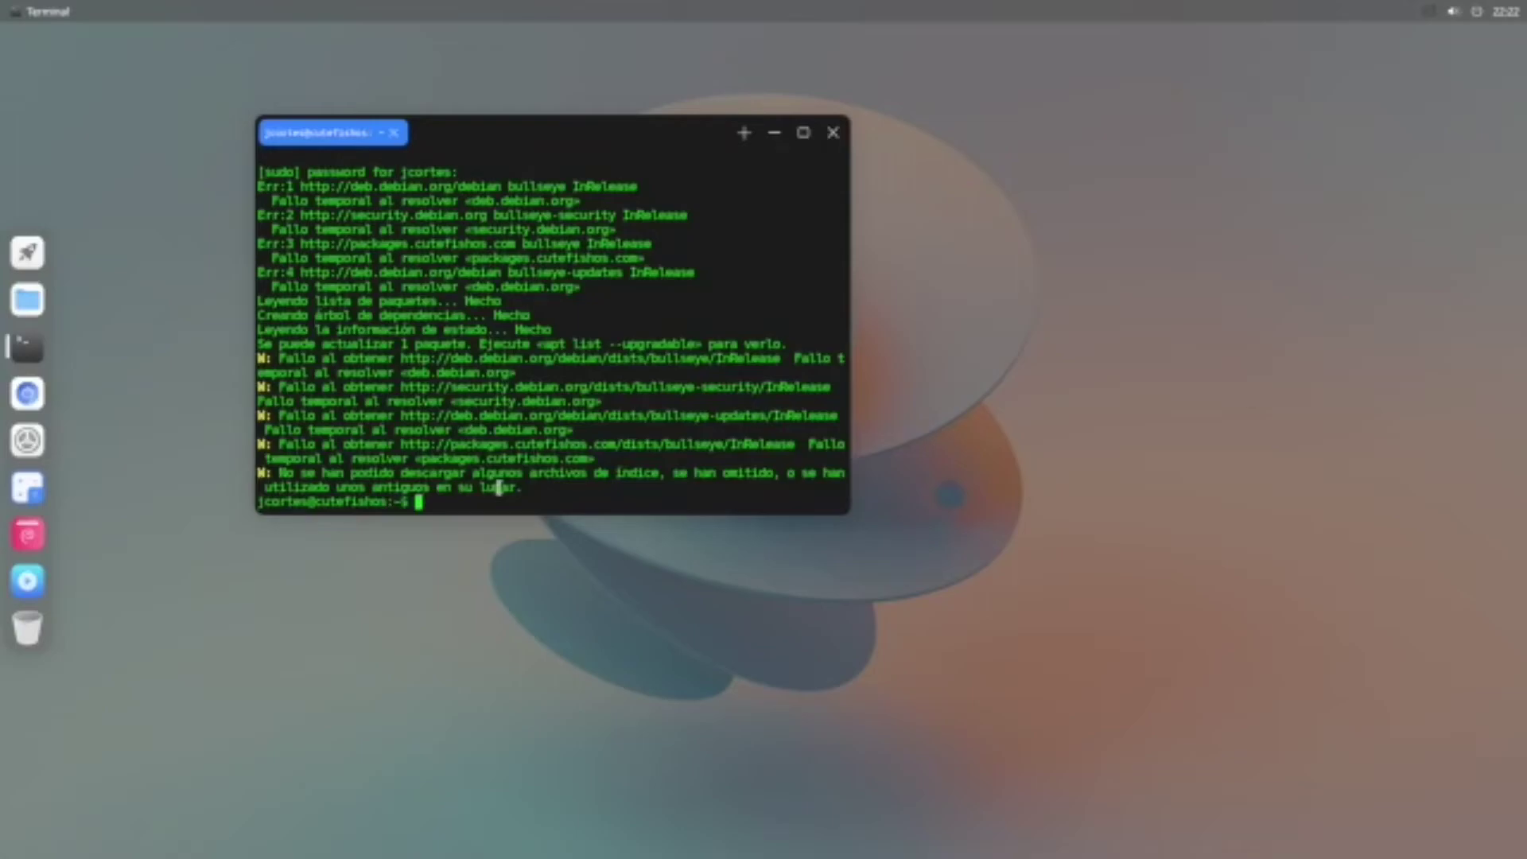
# Step: Turn Wi-Fi off in the desktop's quick settings
pyautogui.click(1454, 13)
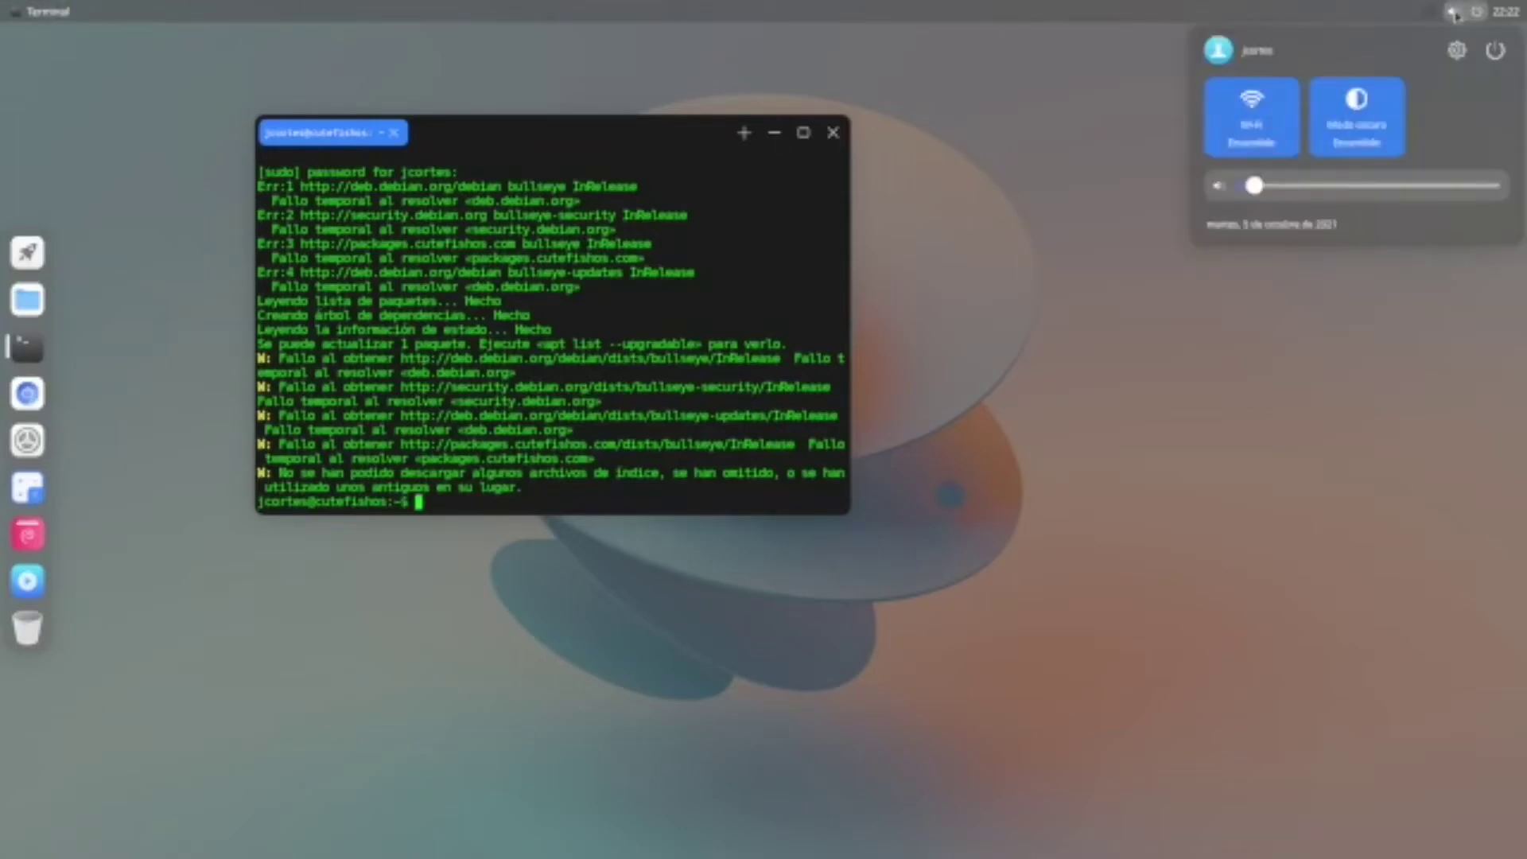
pyautogui.click(1255, 121)
pyautogui.click(1108, 326)
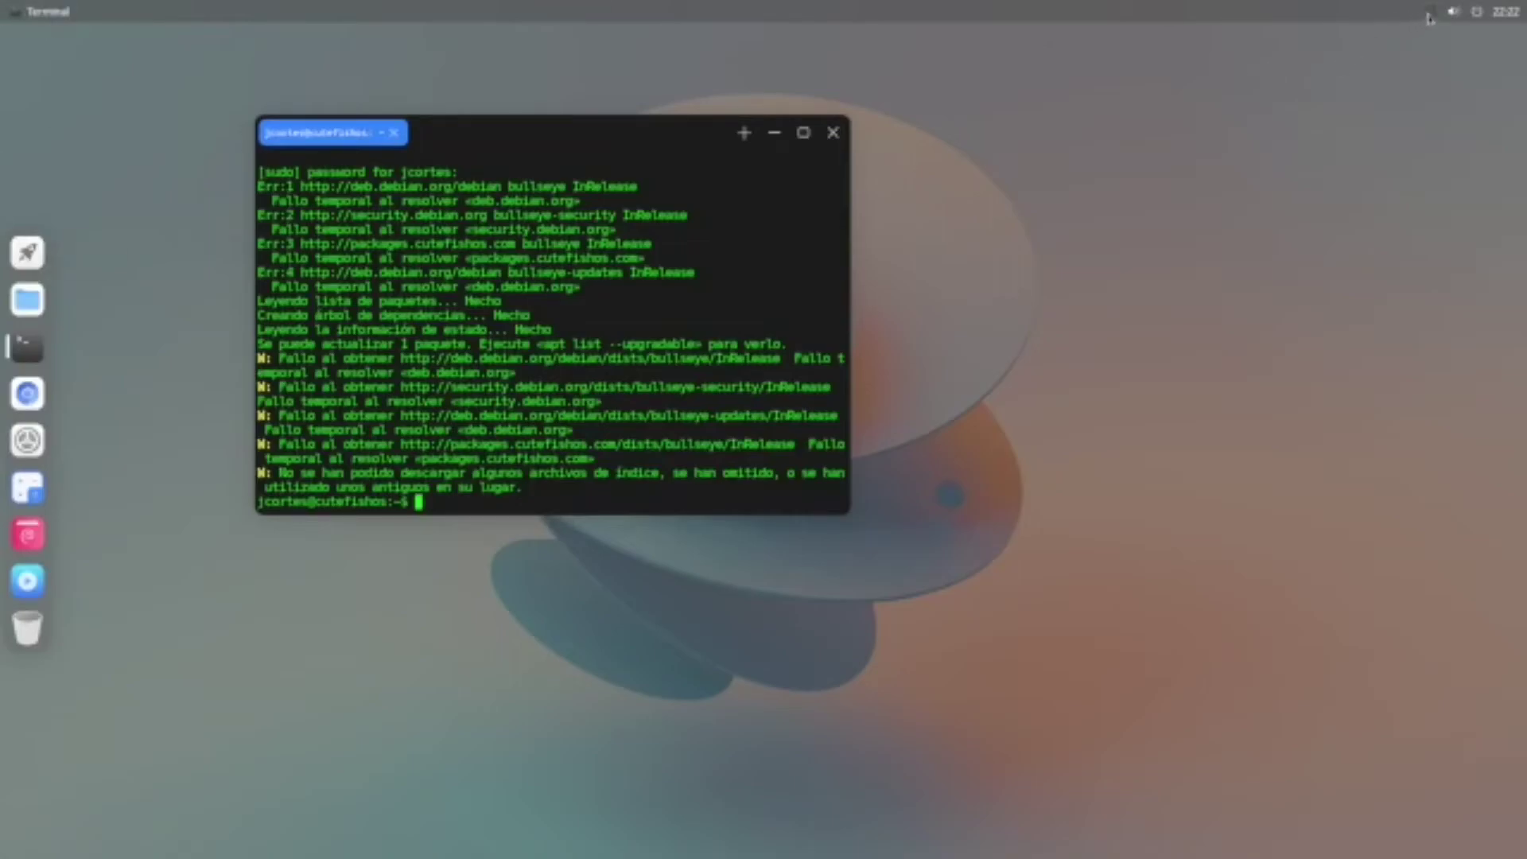
# Step: Check the Wi-Fi state along with the WLAN and Ethernet settings, and close the settings window
pyautogui.click(1463, 12)
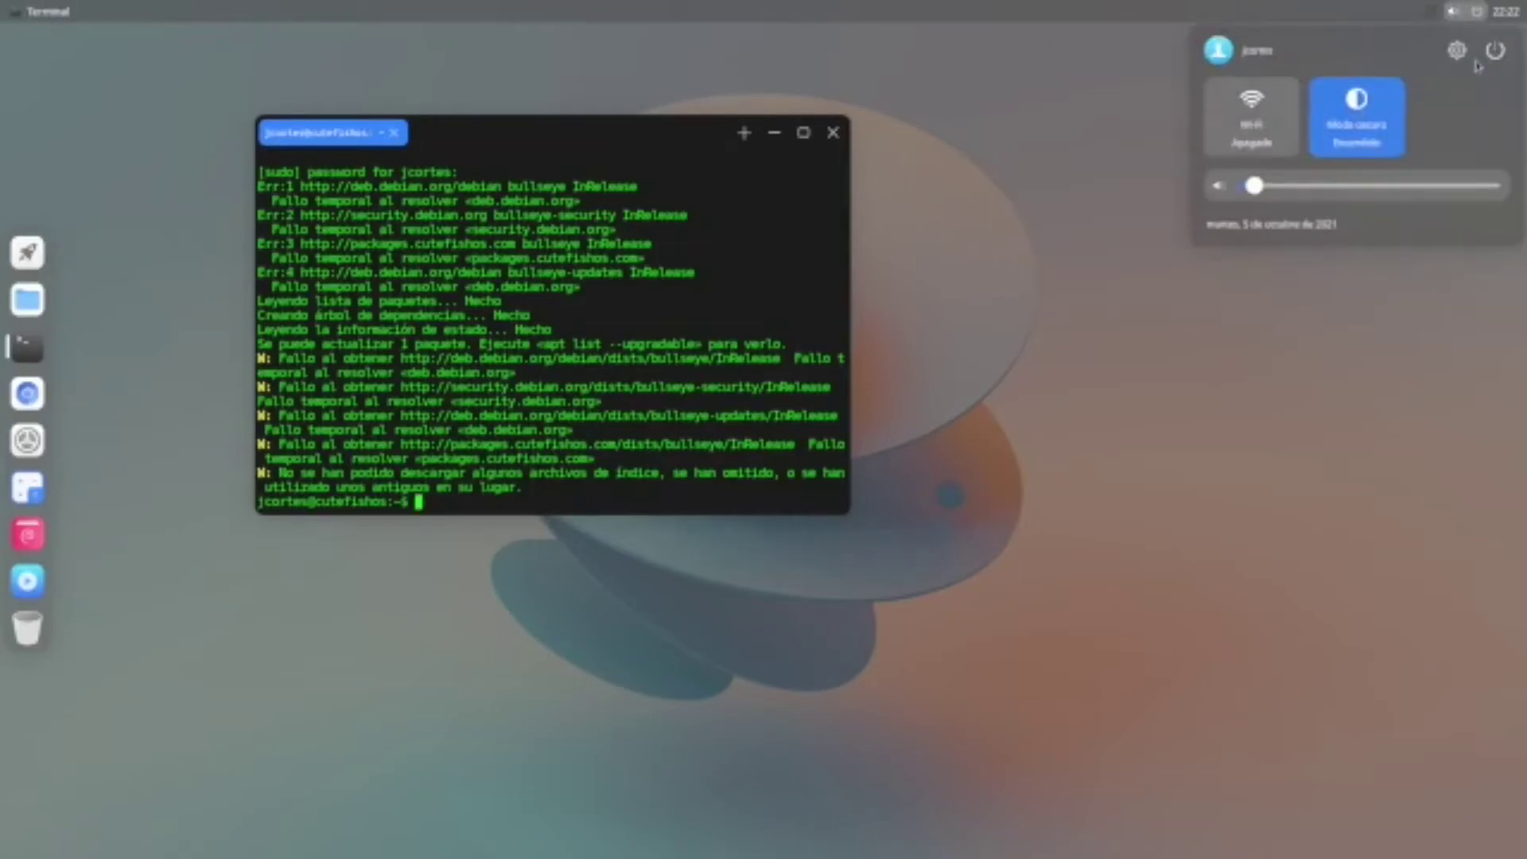
pyautogui.click(1177, 96)
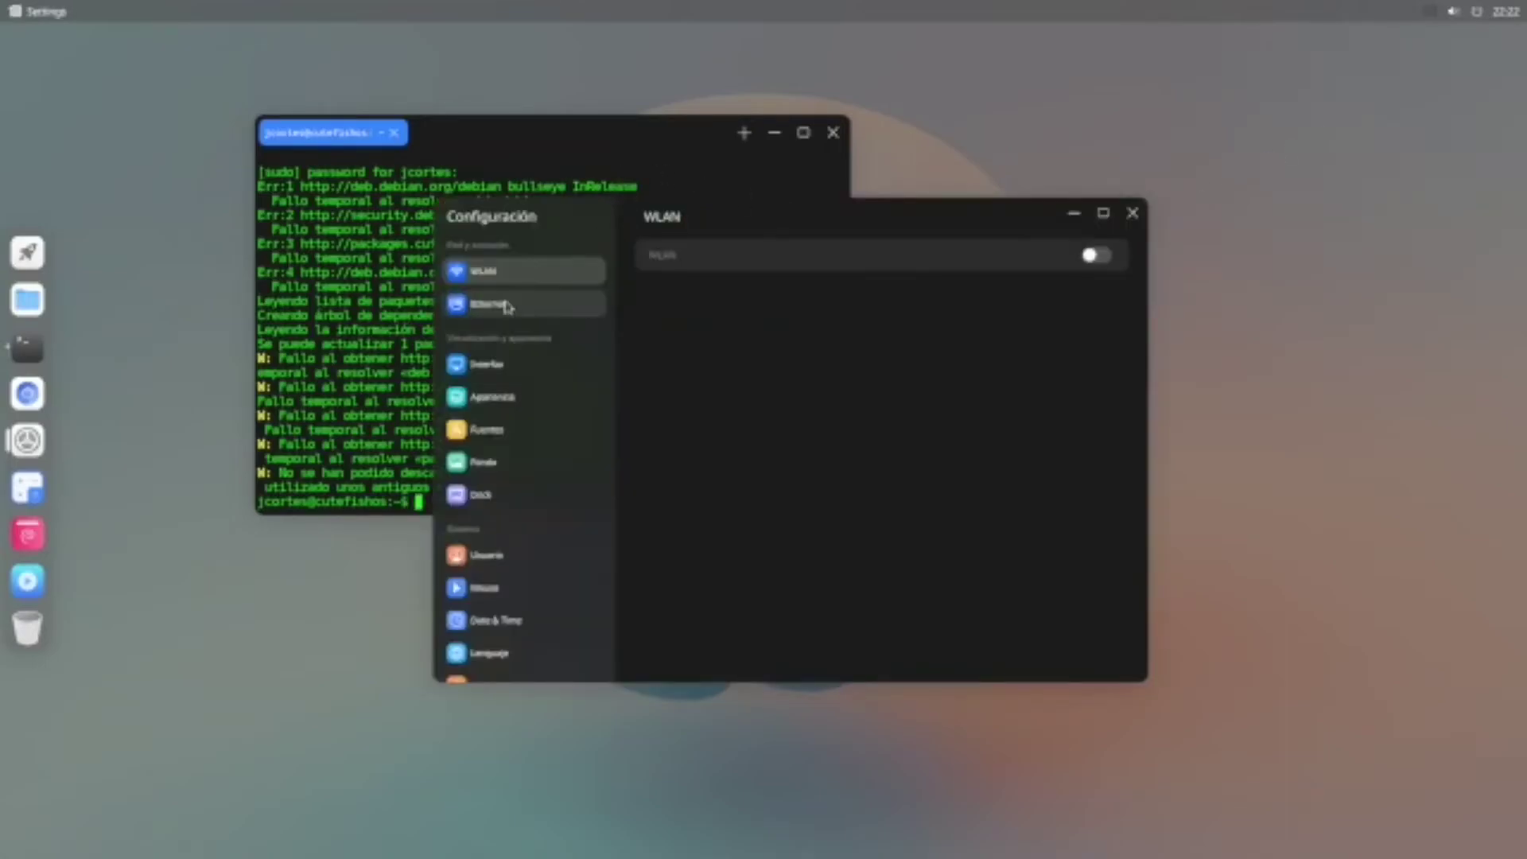
pyautogui.click(507, 305)
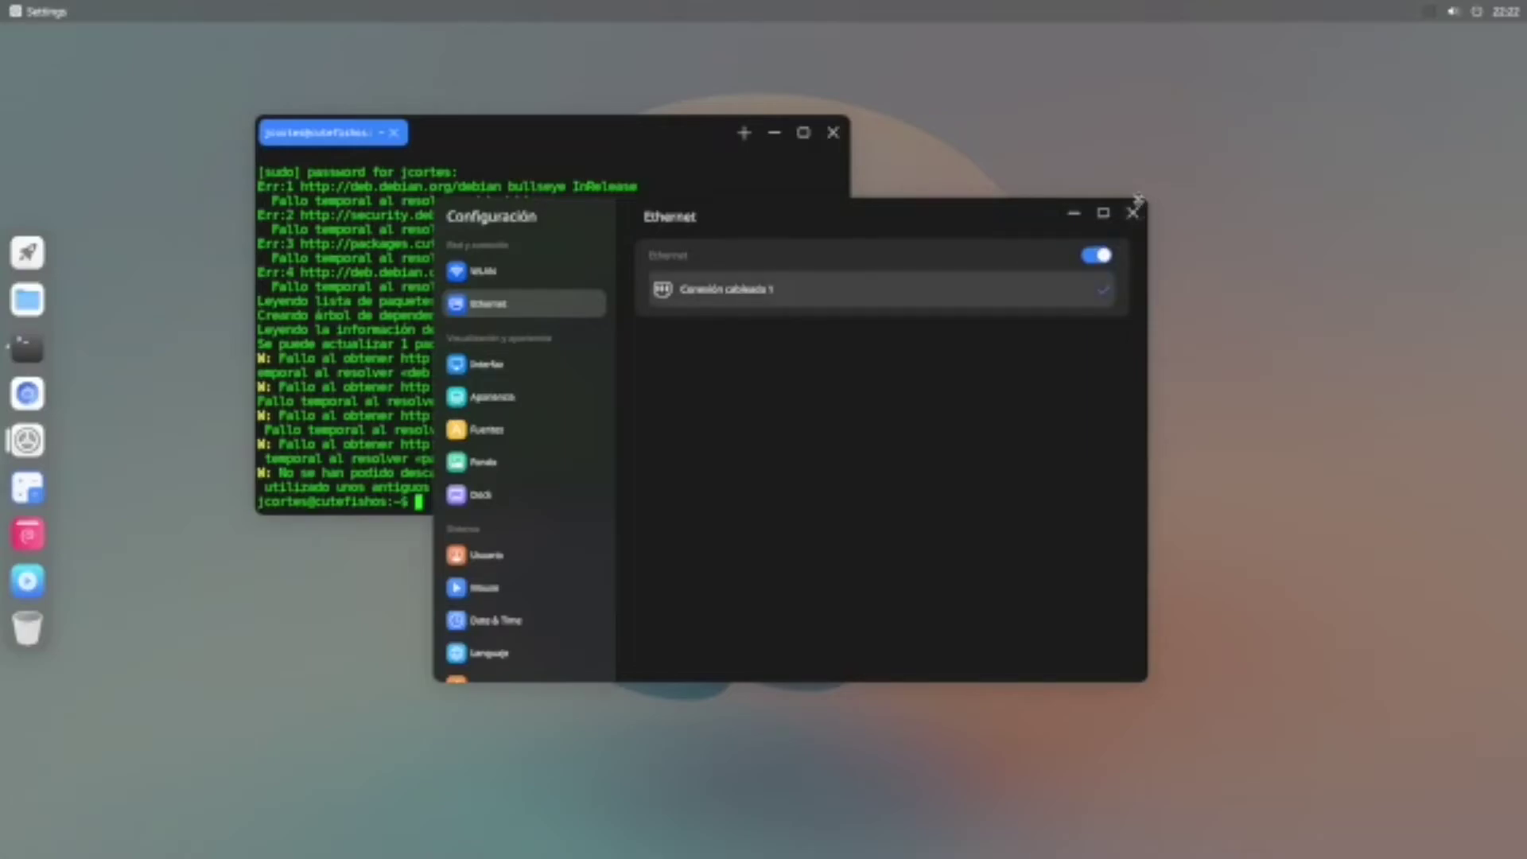
pyautogui.click(1134, 211)
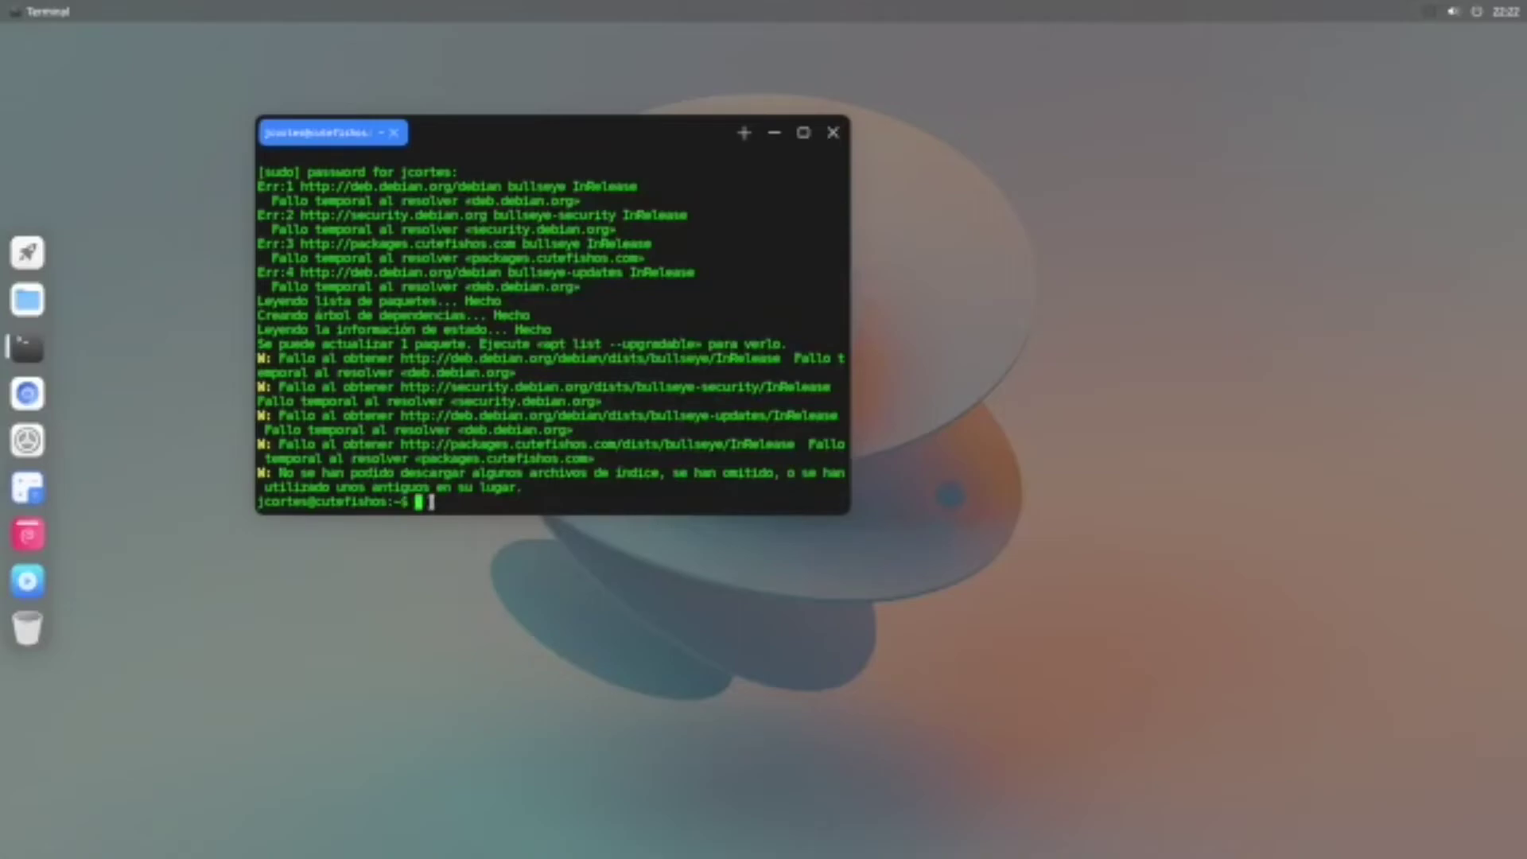
# Step: Rerun sudo apt update from the command history and close the terminal
pyautogui.press('Up')
pyautogui.press('Return')
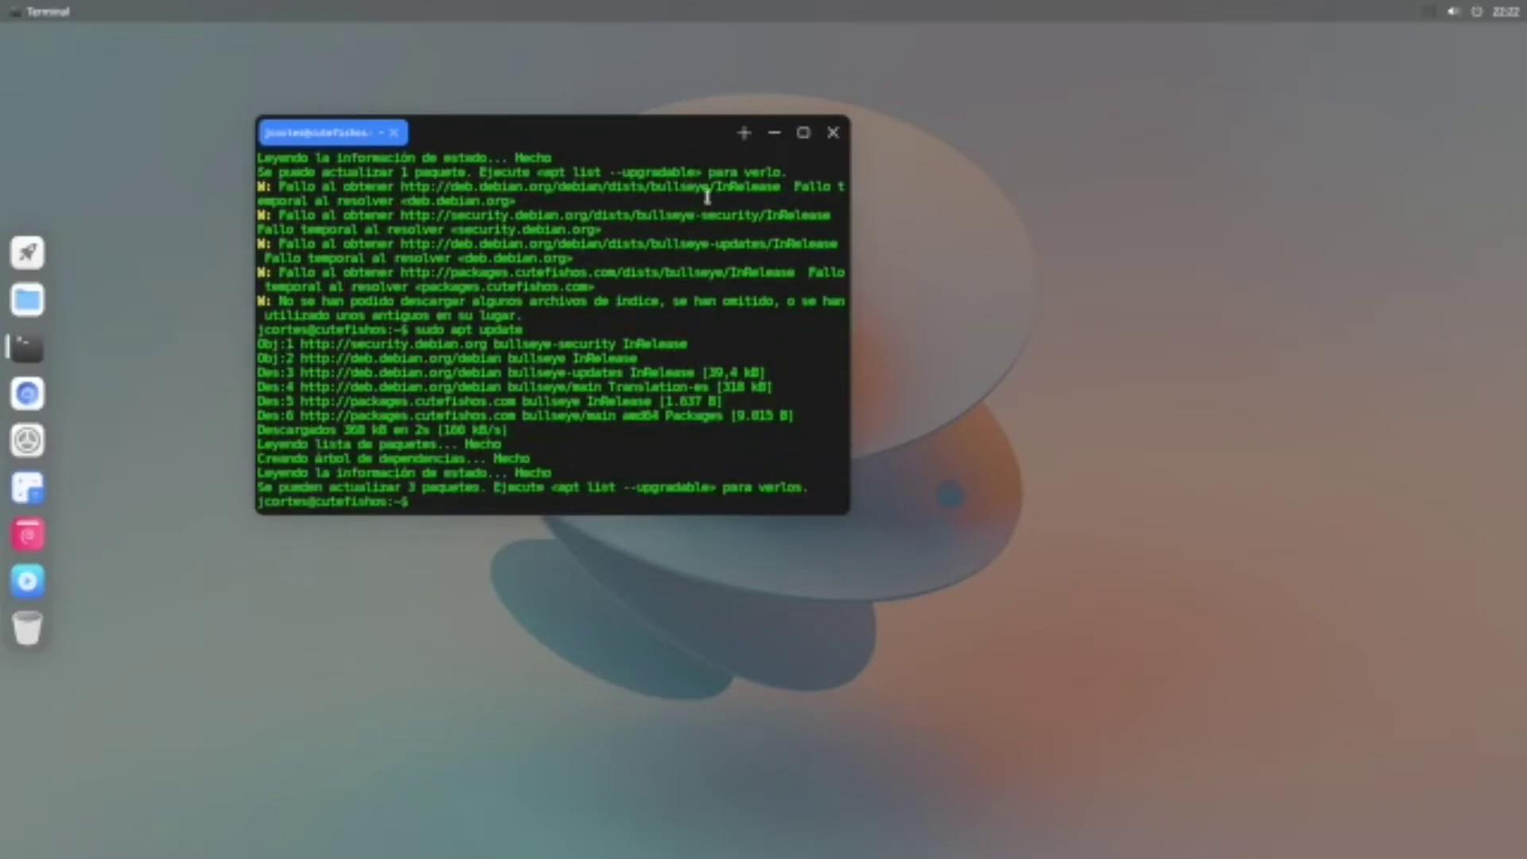
pyautogui.click(833, 132)
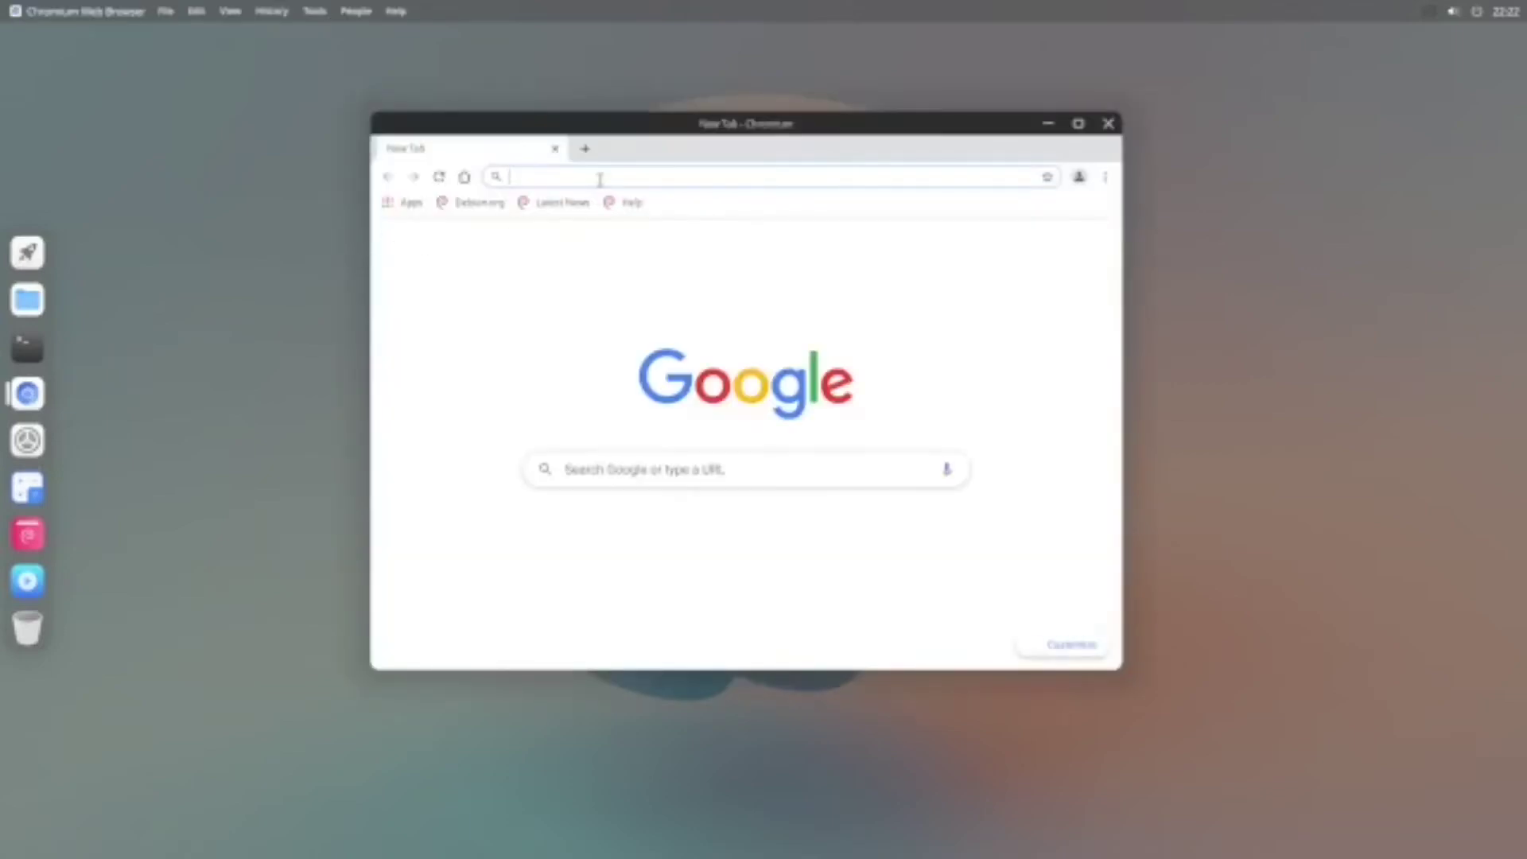
# Step: Search Google for iwlwifi in Chromium, maximize the browser window, and accept Google's cookie notice
pyautogui.click(601, 475)
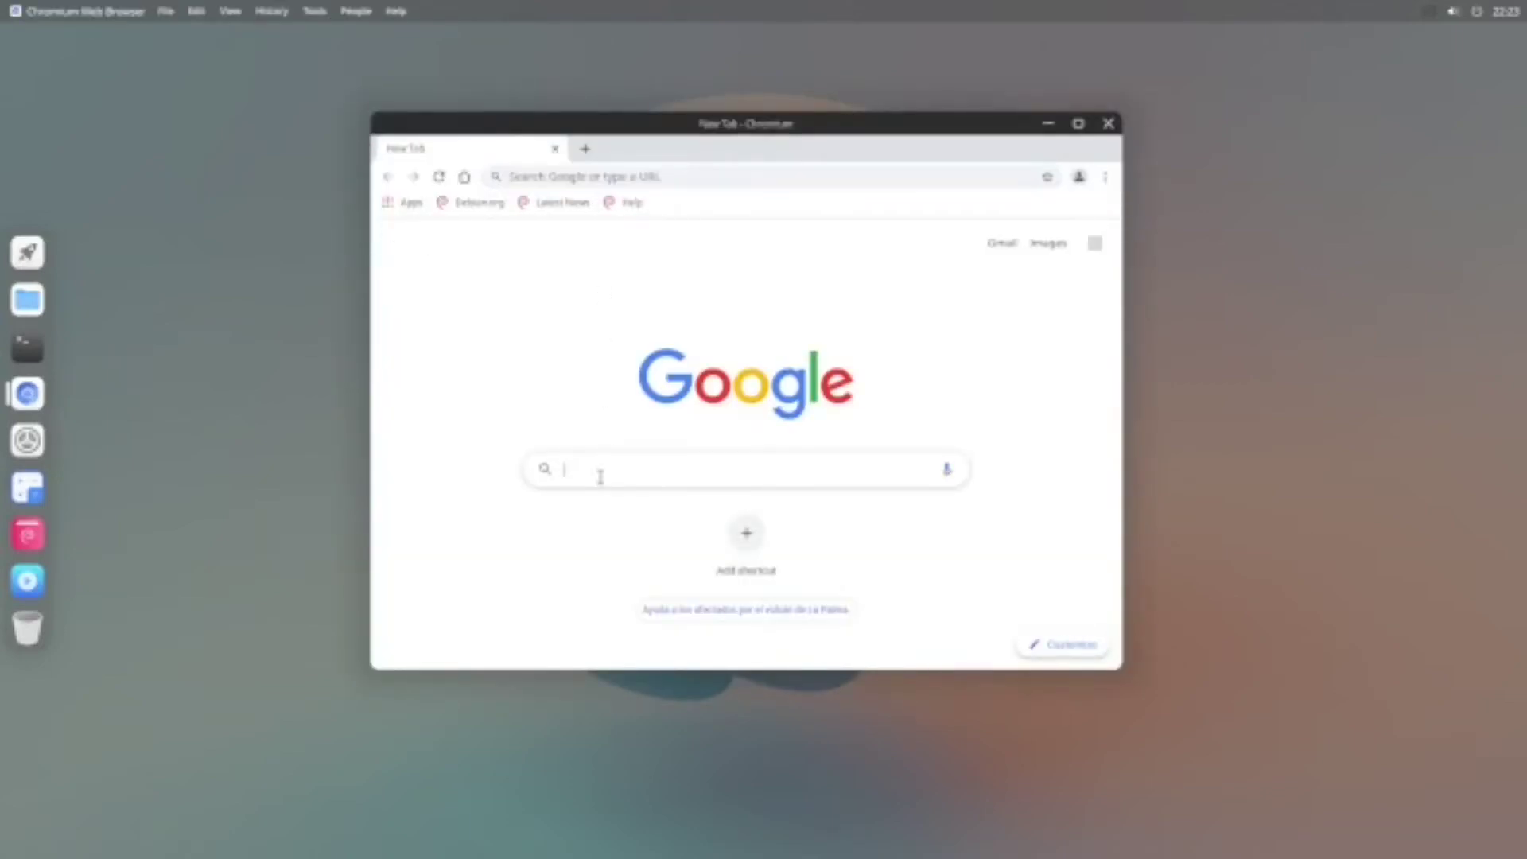
pyautogui.write('helwifi')
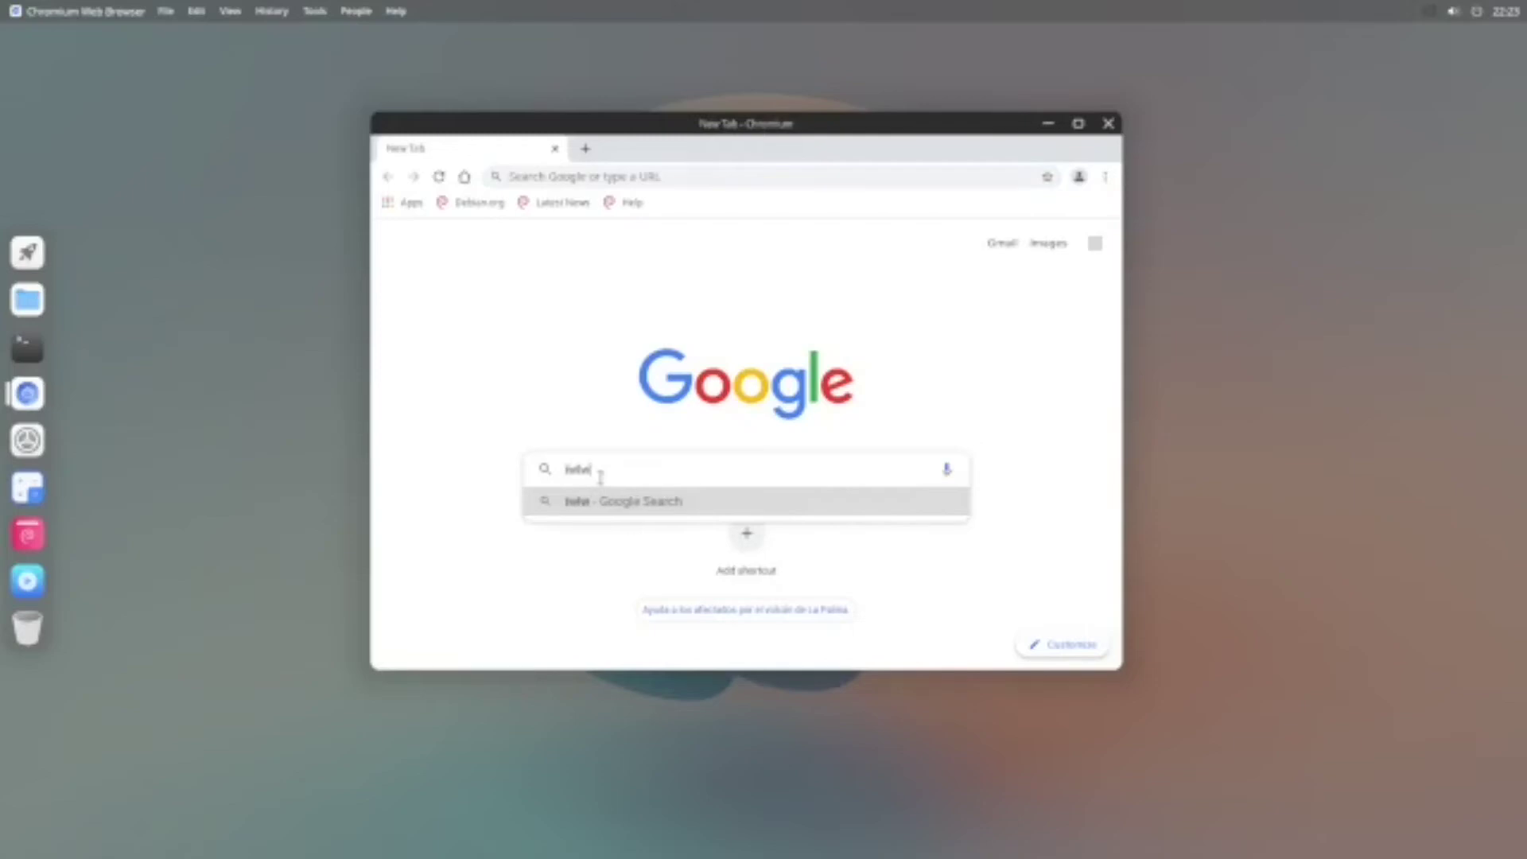
pyautogui.press('Return')
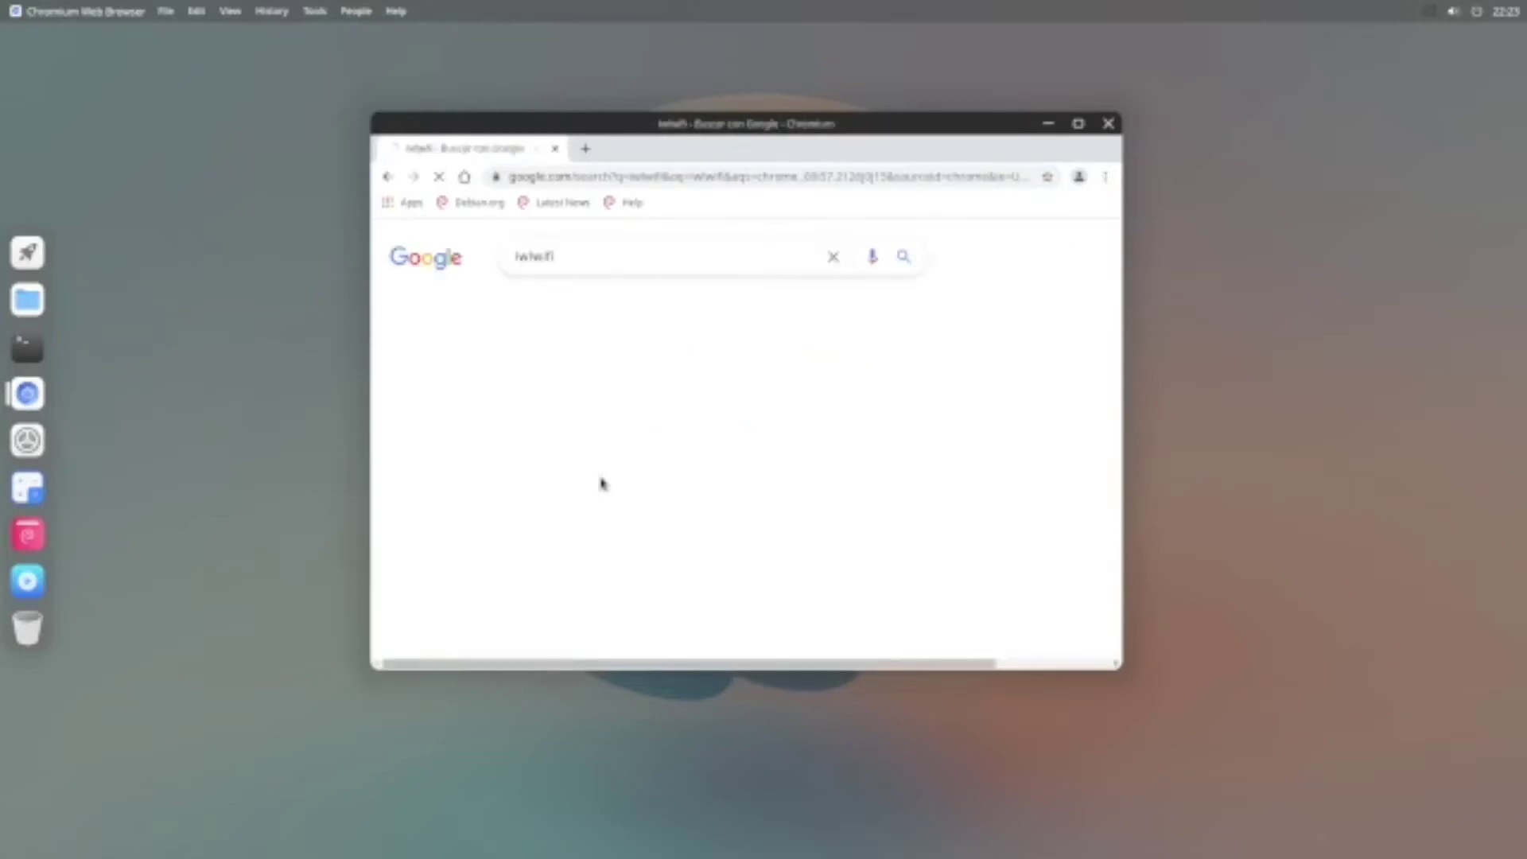
pyautogui.click(1041, 207)
pyautogui.click(1078, 124)
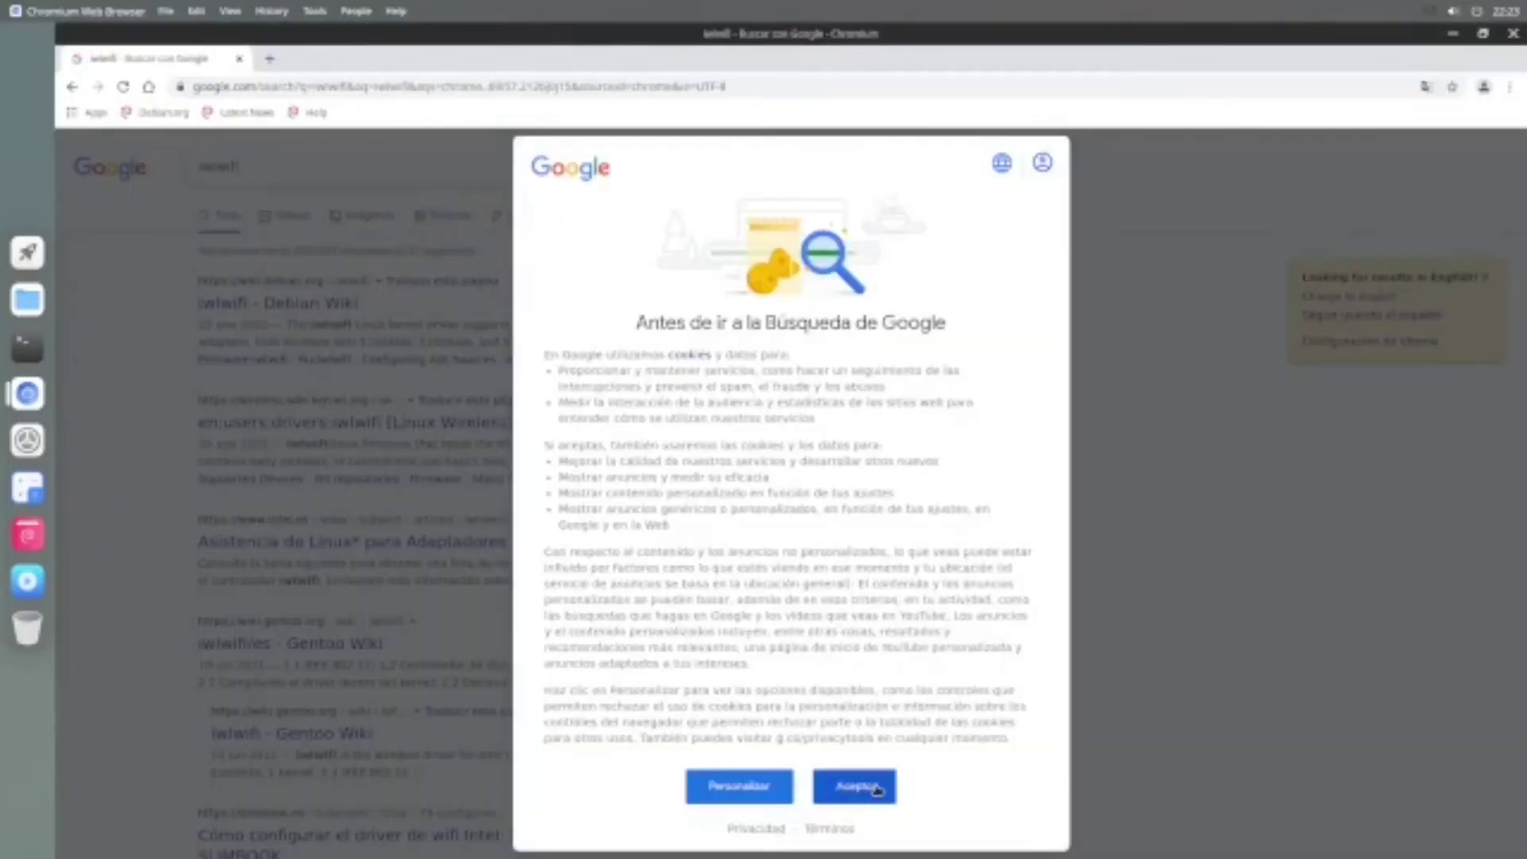
pyautogui.click(878, 790)
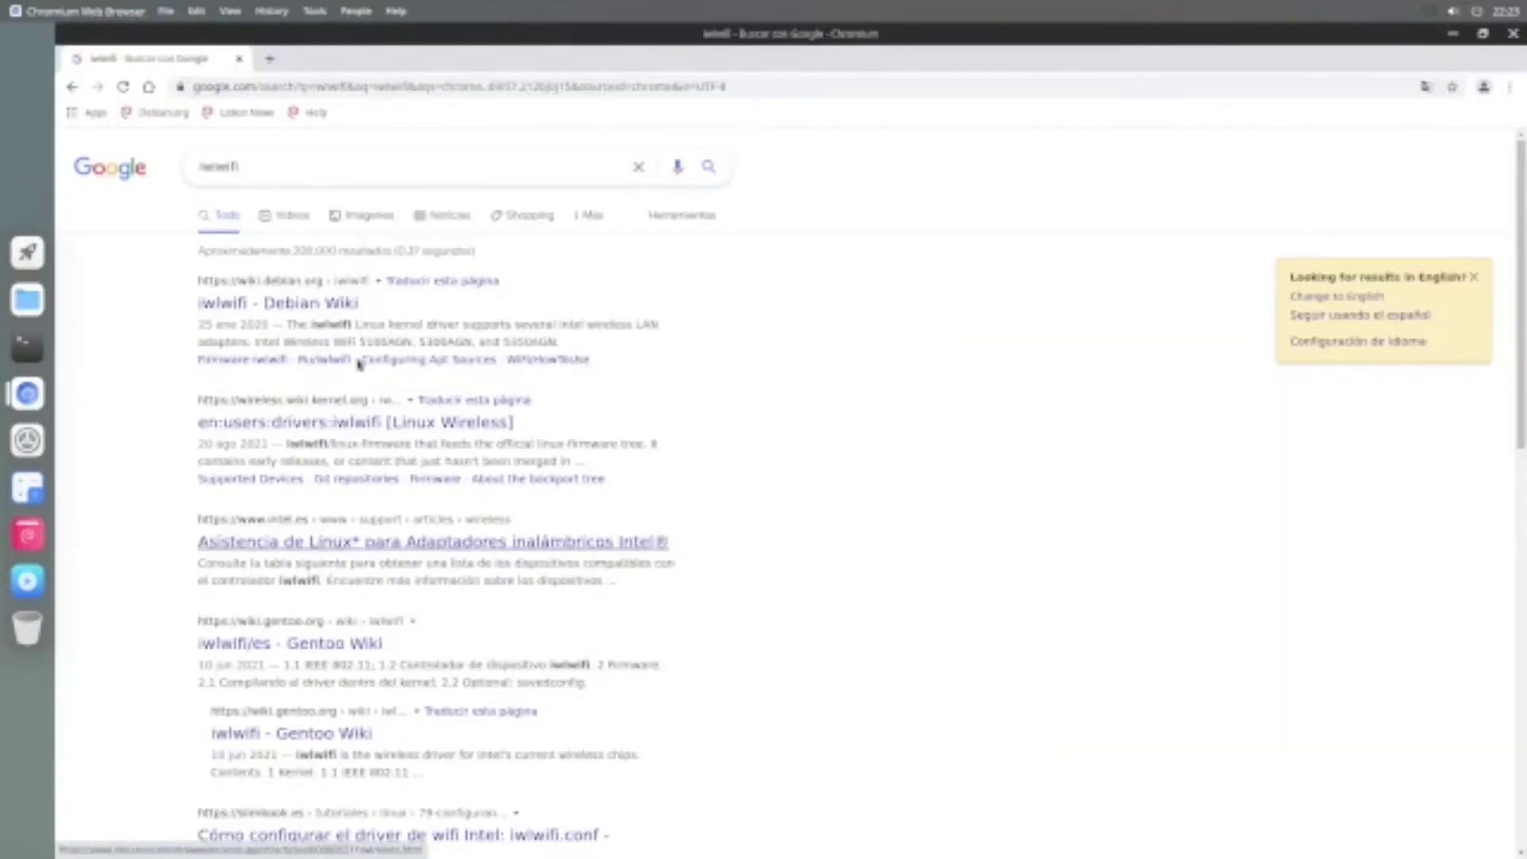
# Step: Open the iwlwifi Debian Wiki result and read through its supported adapters, installation instructions and See Also section
pyautogui.click(350, 307)
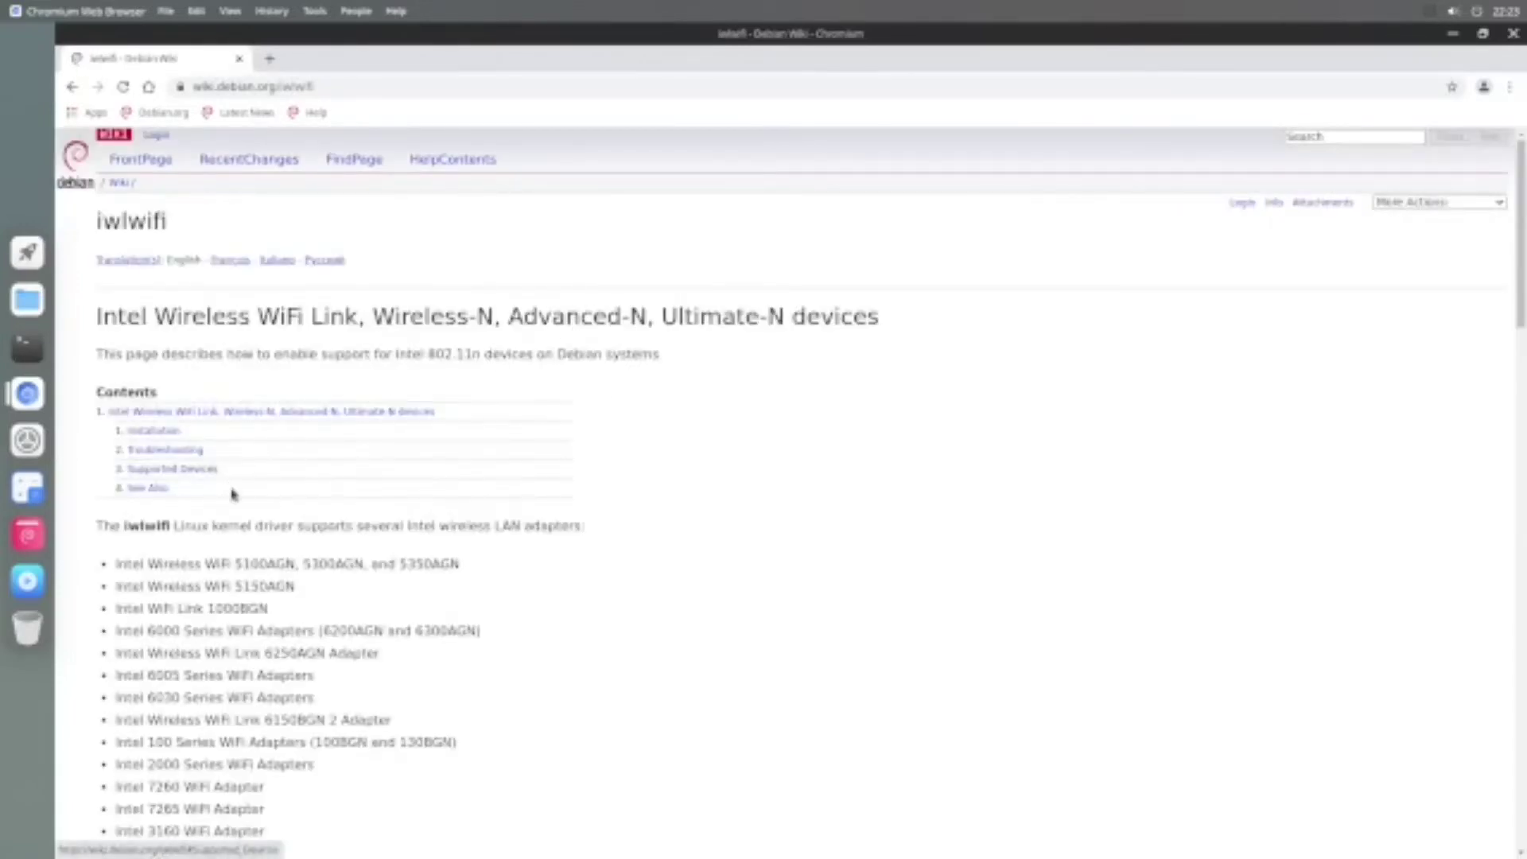
pyautogui.scroll(-2, 203, 446)
pyautogui.scroll(-15, 335, 573)
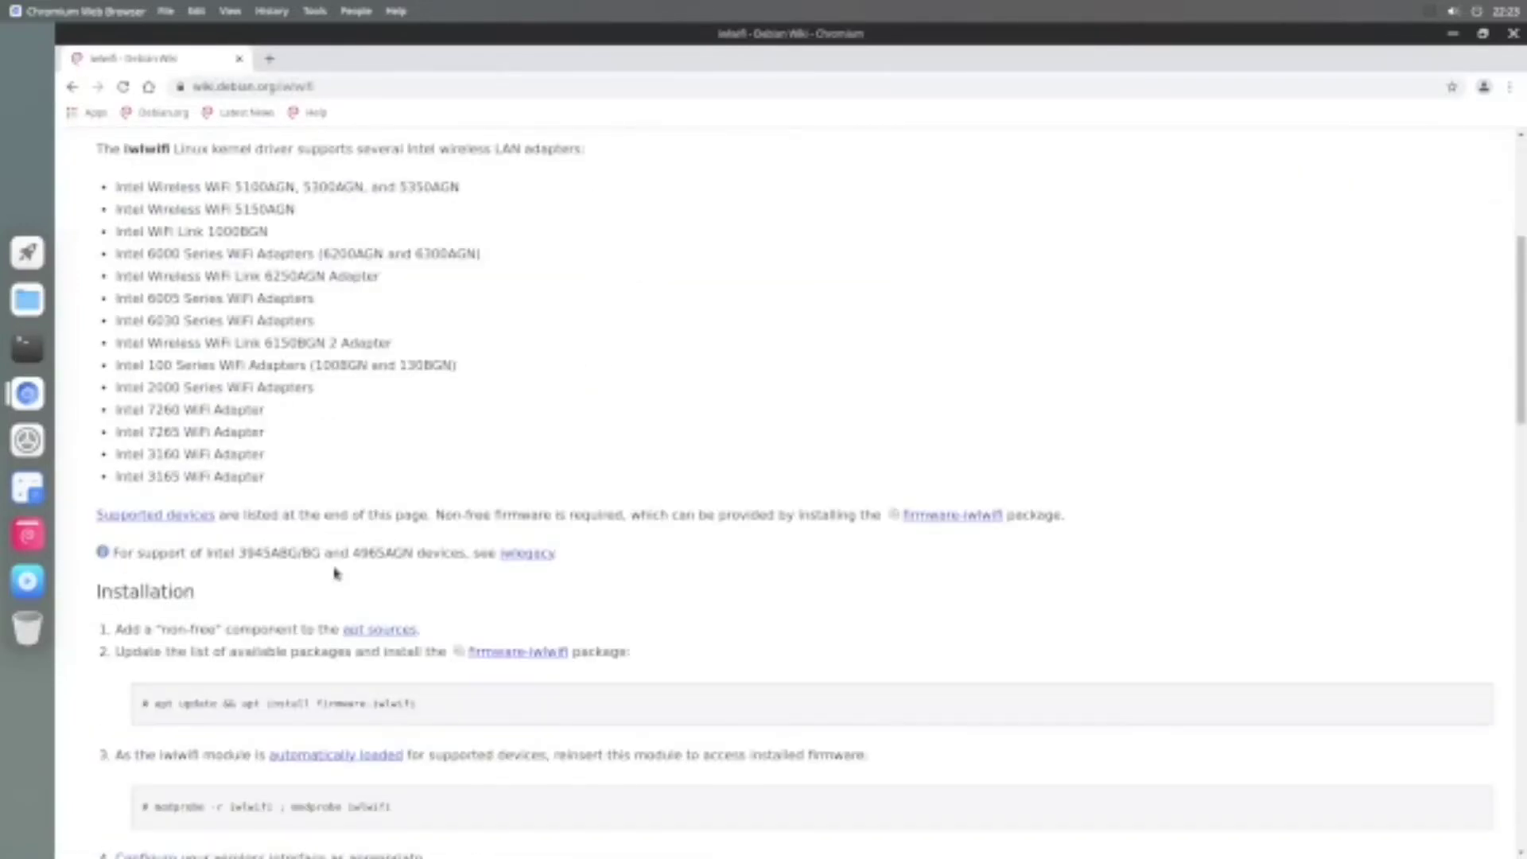
pyautogui.scroll(-12, 335, 572)
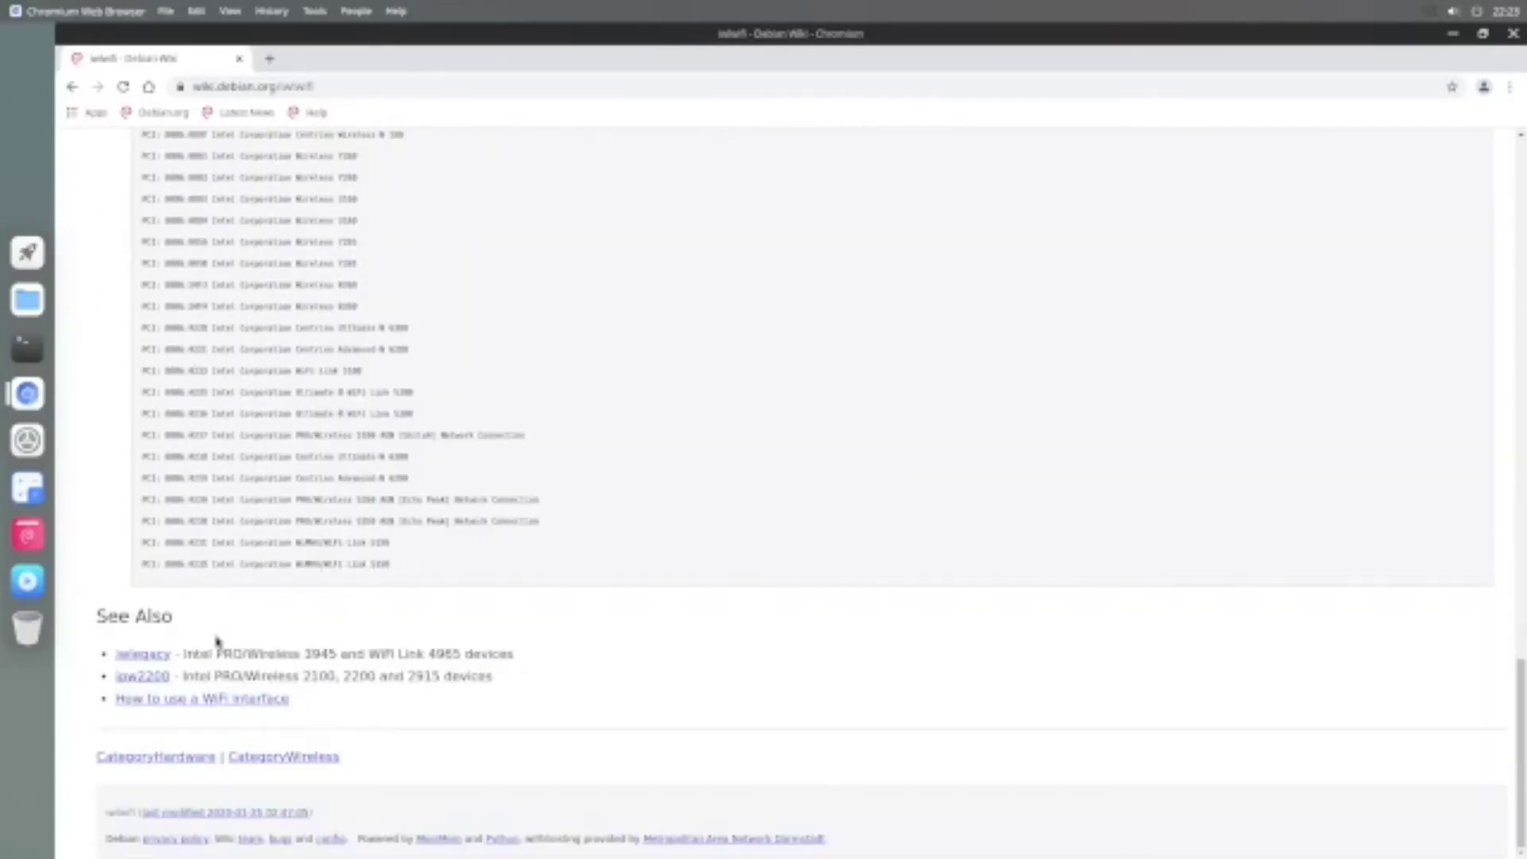
# Step: Go back up the wiki page to the firmware-iwlwifi package link and open its bullseye (stable) package page
pyautogui.scroll(8, 216, 641)
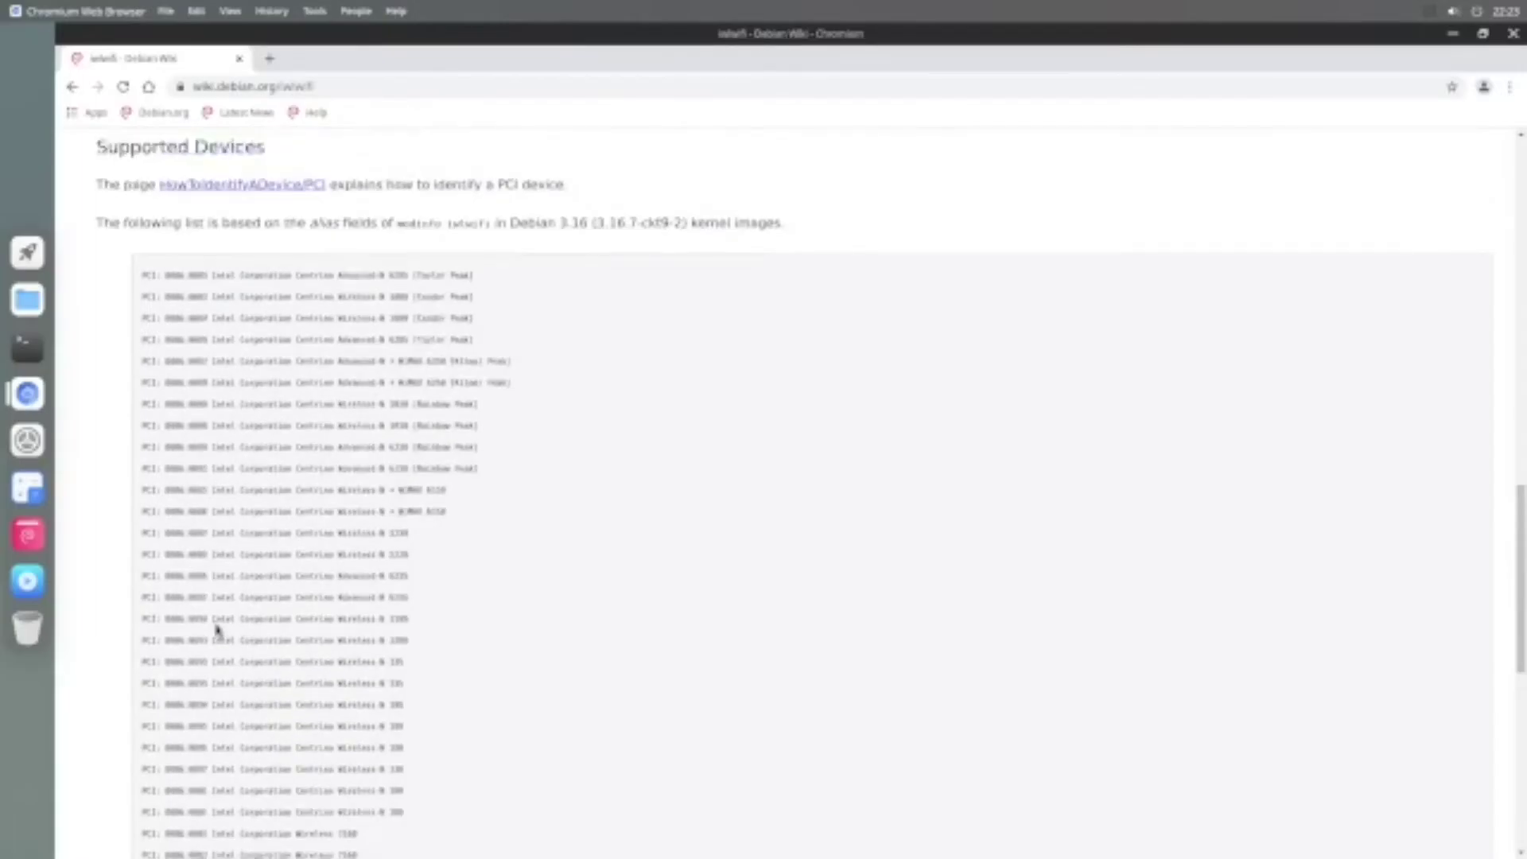
pyautogui.scroll(3, 216, 630)
pyautogui.scroll(4, 217, 630)
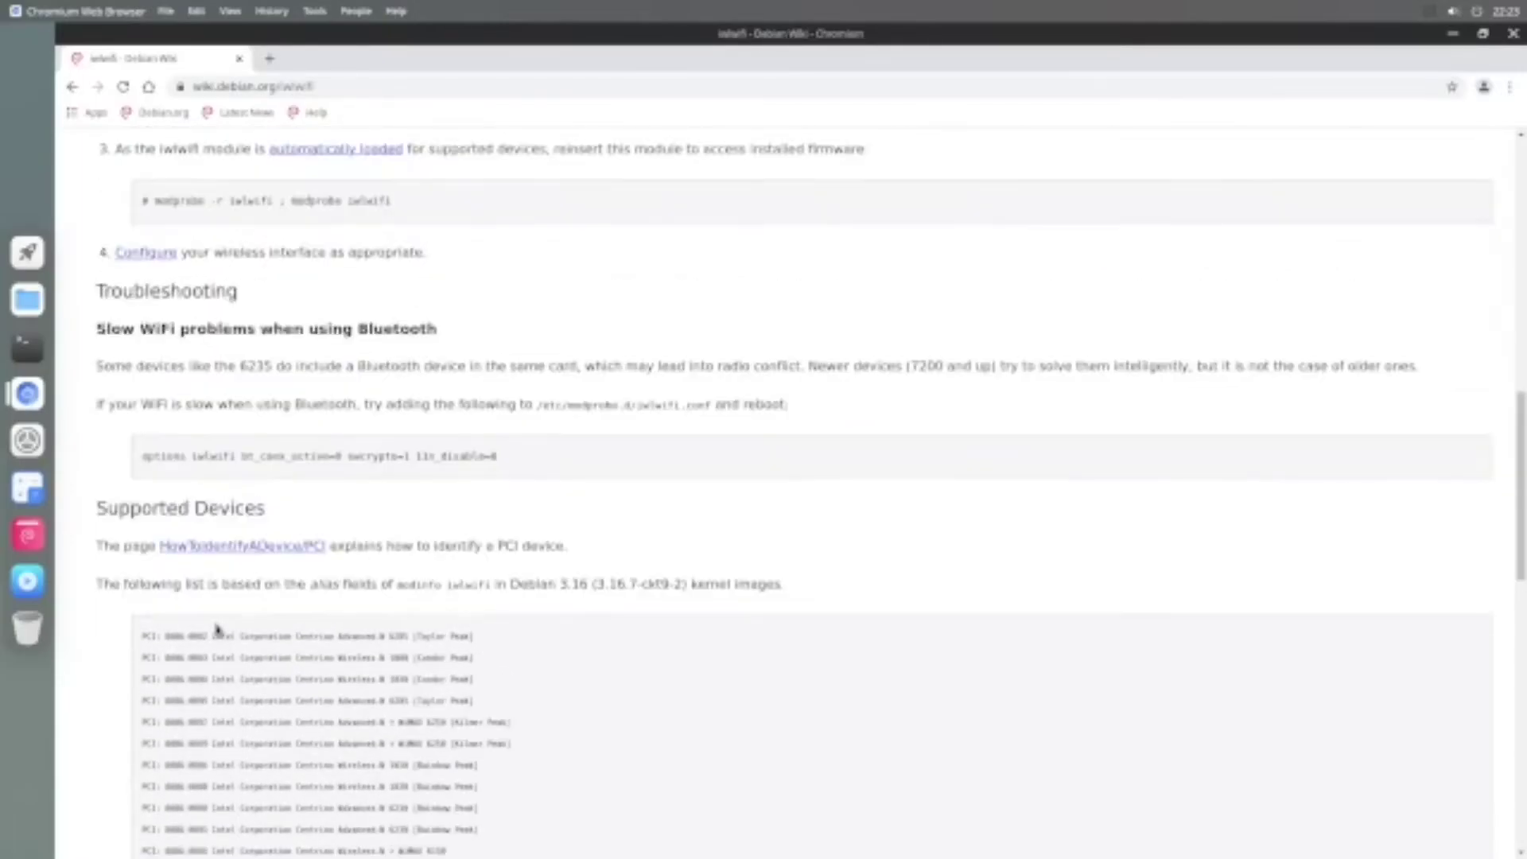
pyautogui.scroll(3, 217, 630)
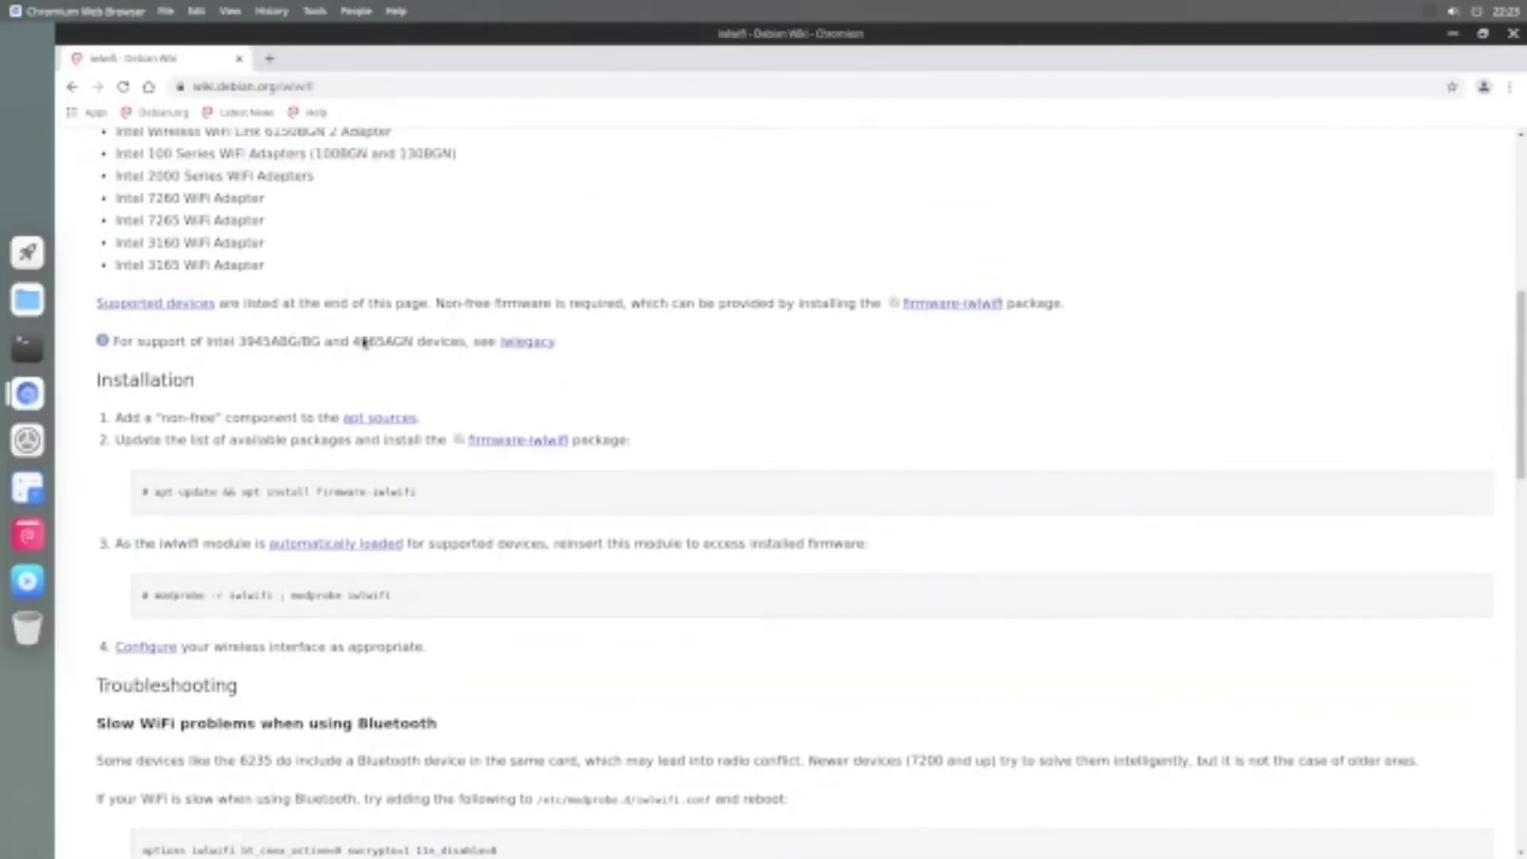
pyautogui.click(543, 444)
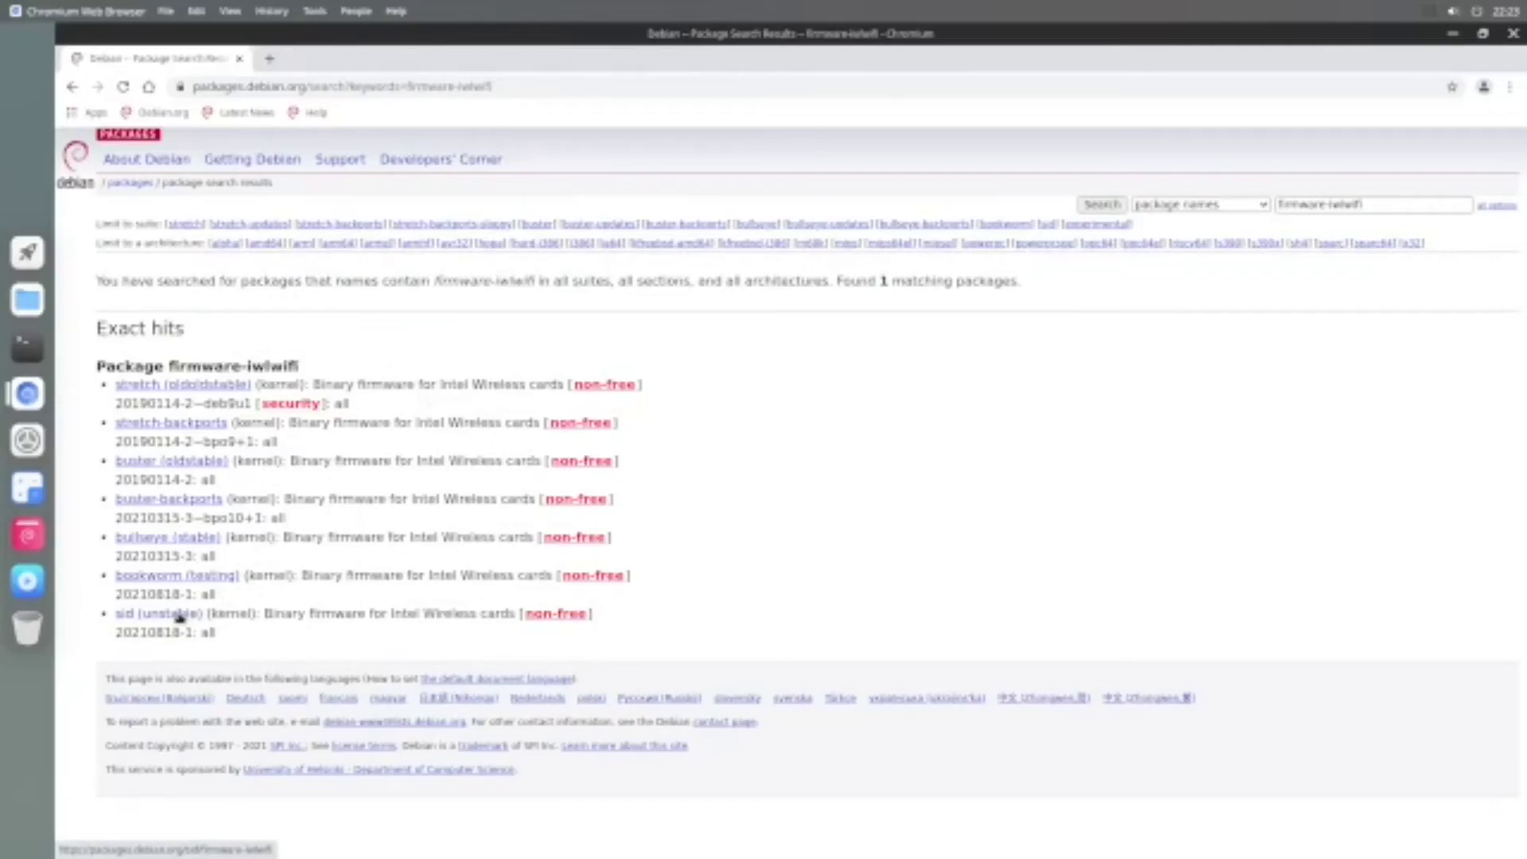
pyautogui.click(180, 543)
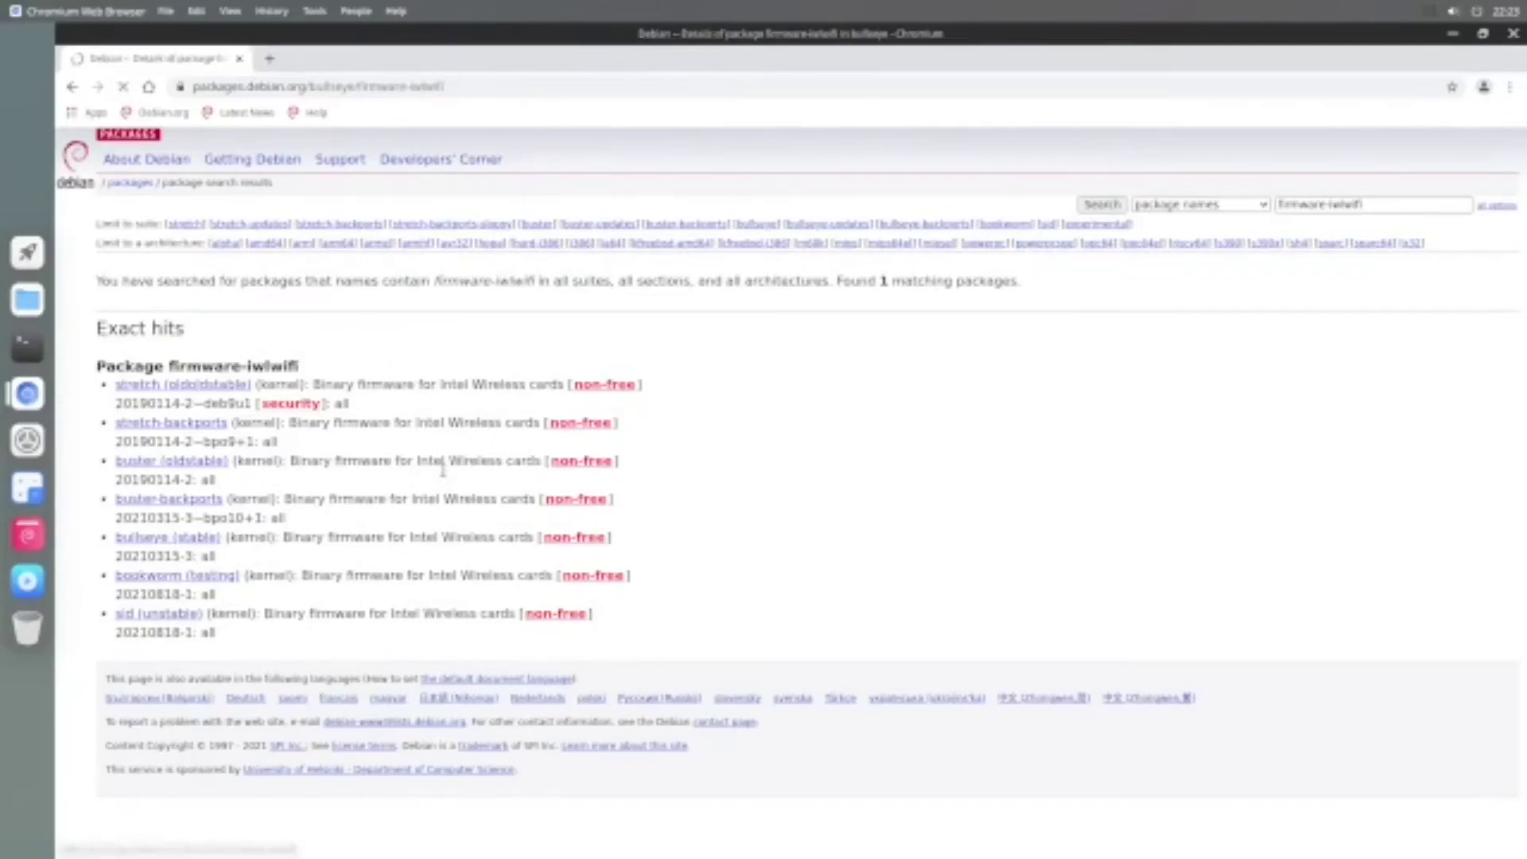
# Step: Download the firmware-iwlwifi package for all architectures from the ftp.us.debian.org/debian mirror and keep the flagged file
pyautogui.scroll(-15, 557, 412)
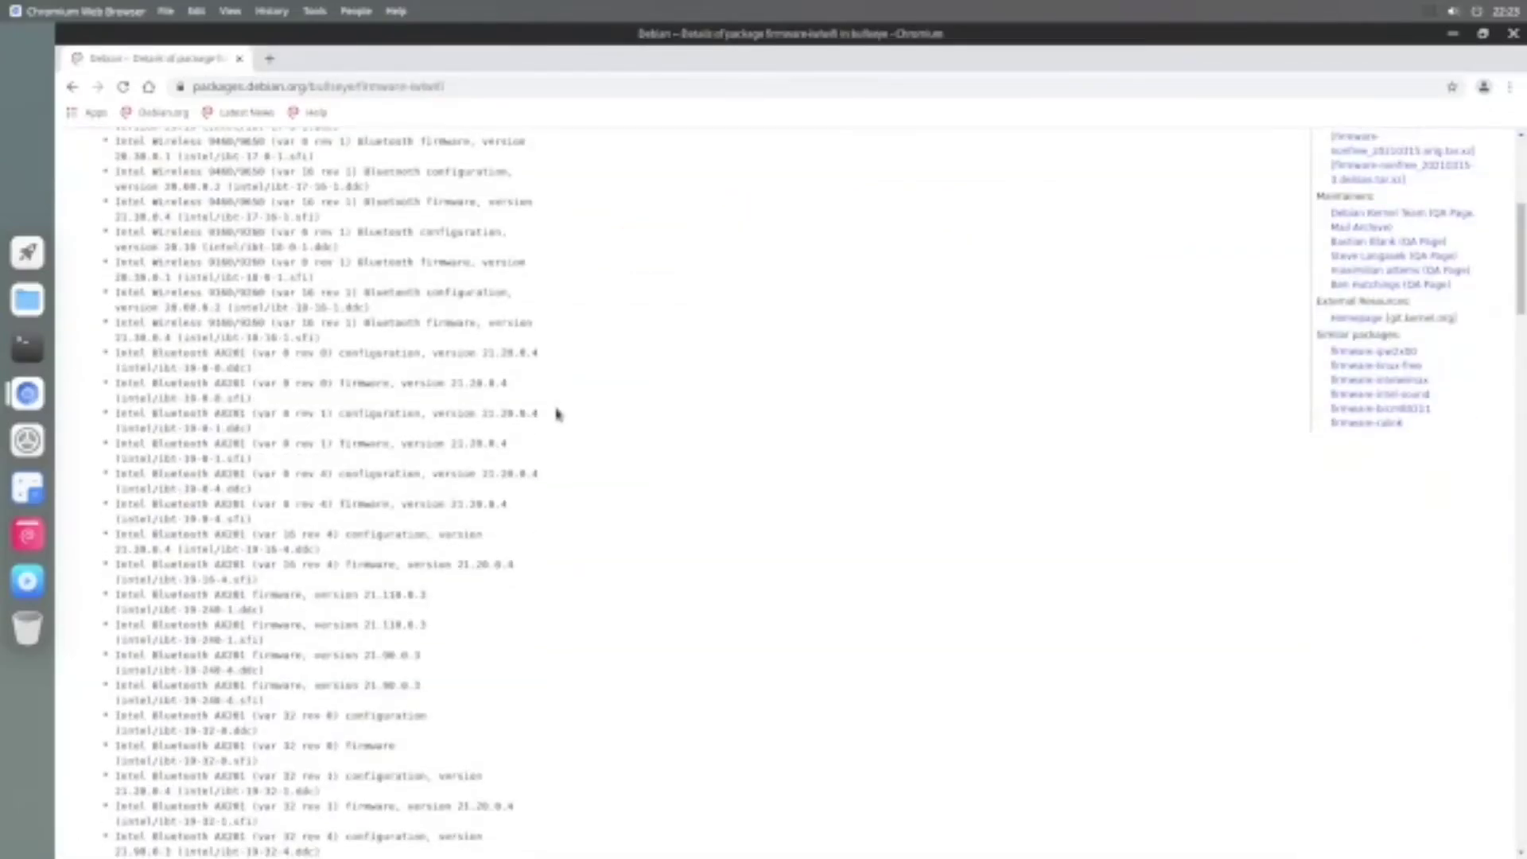
pyautogui.scroll(-20, 557, 417)
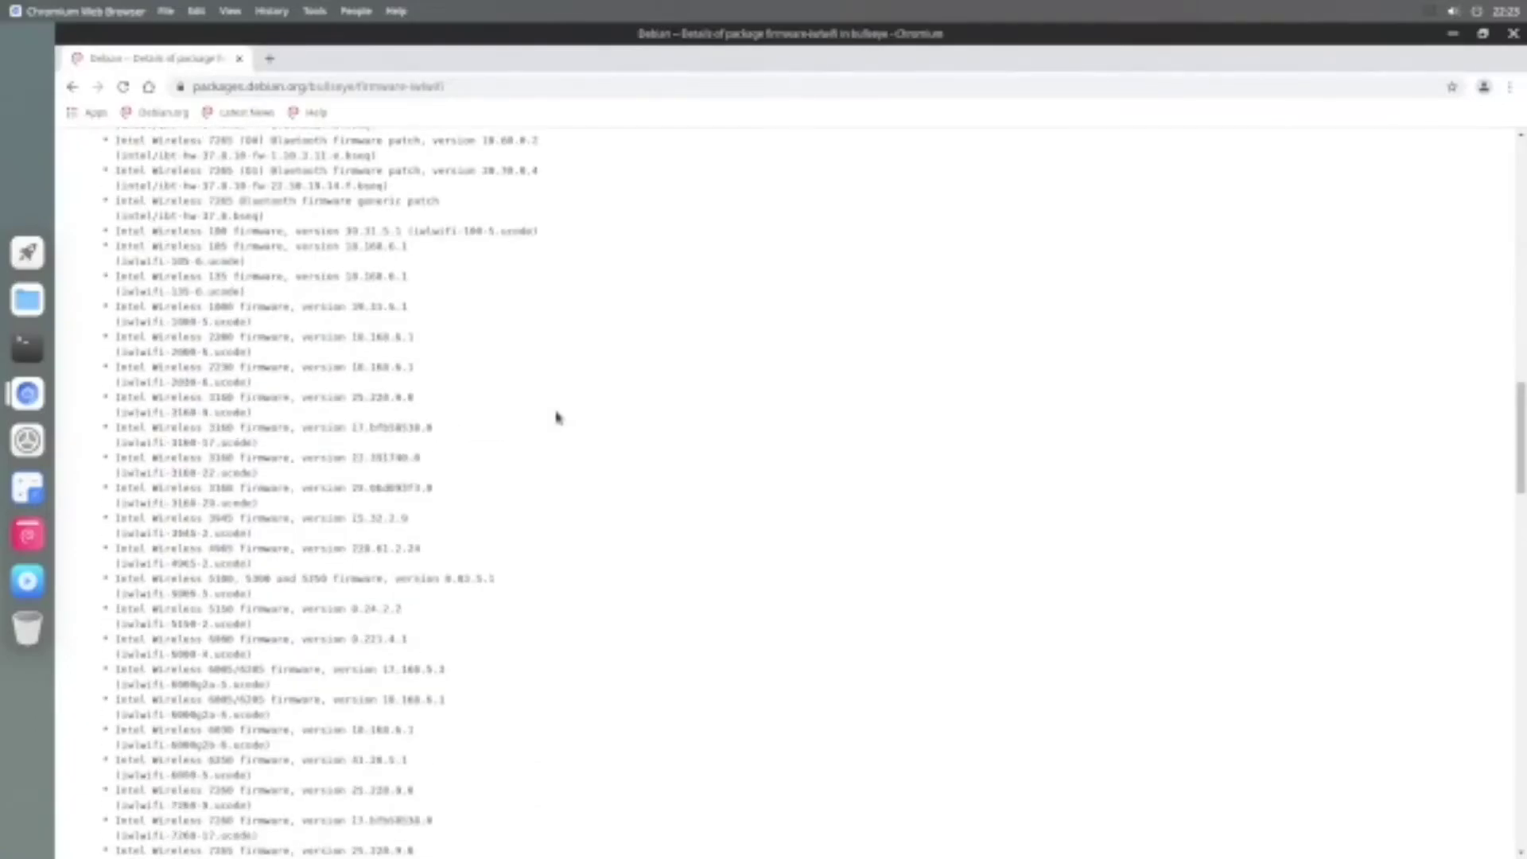
pyautogui.scroll(-20, 557, 417)
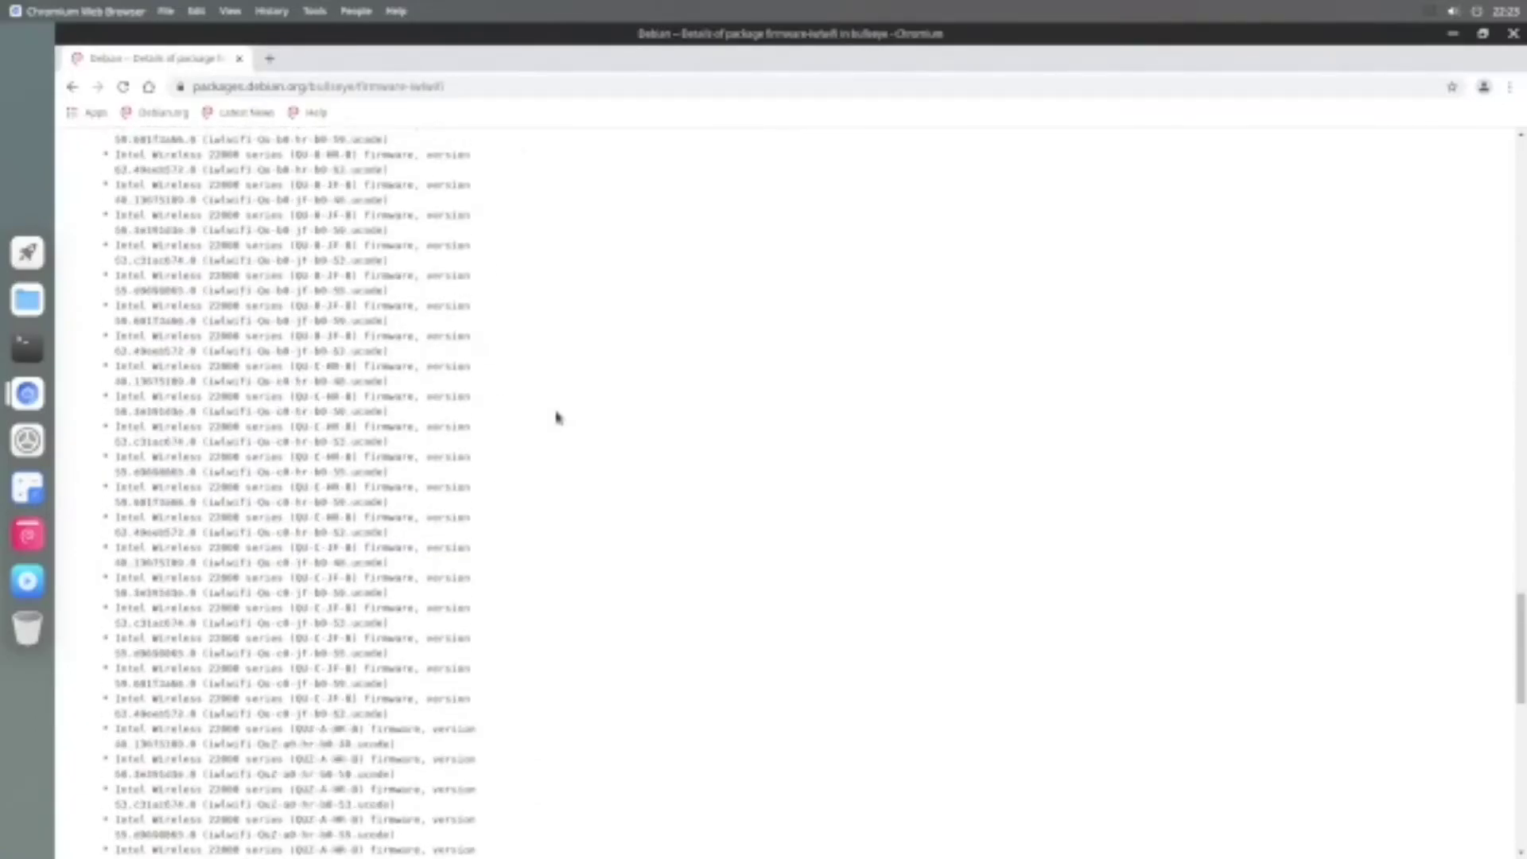
pyautogui.scroll(-3, 557, 417)
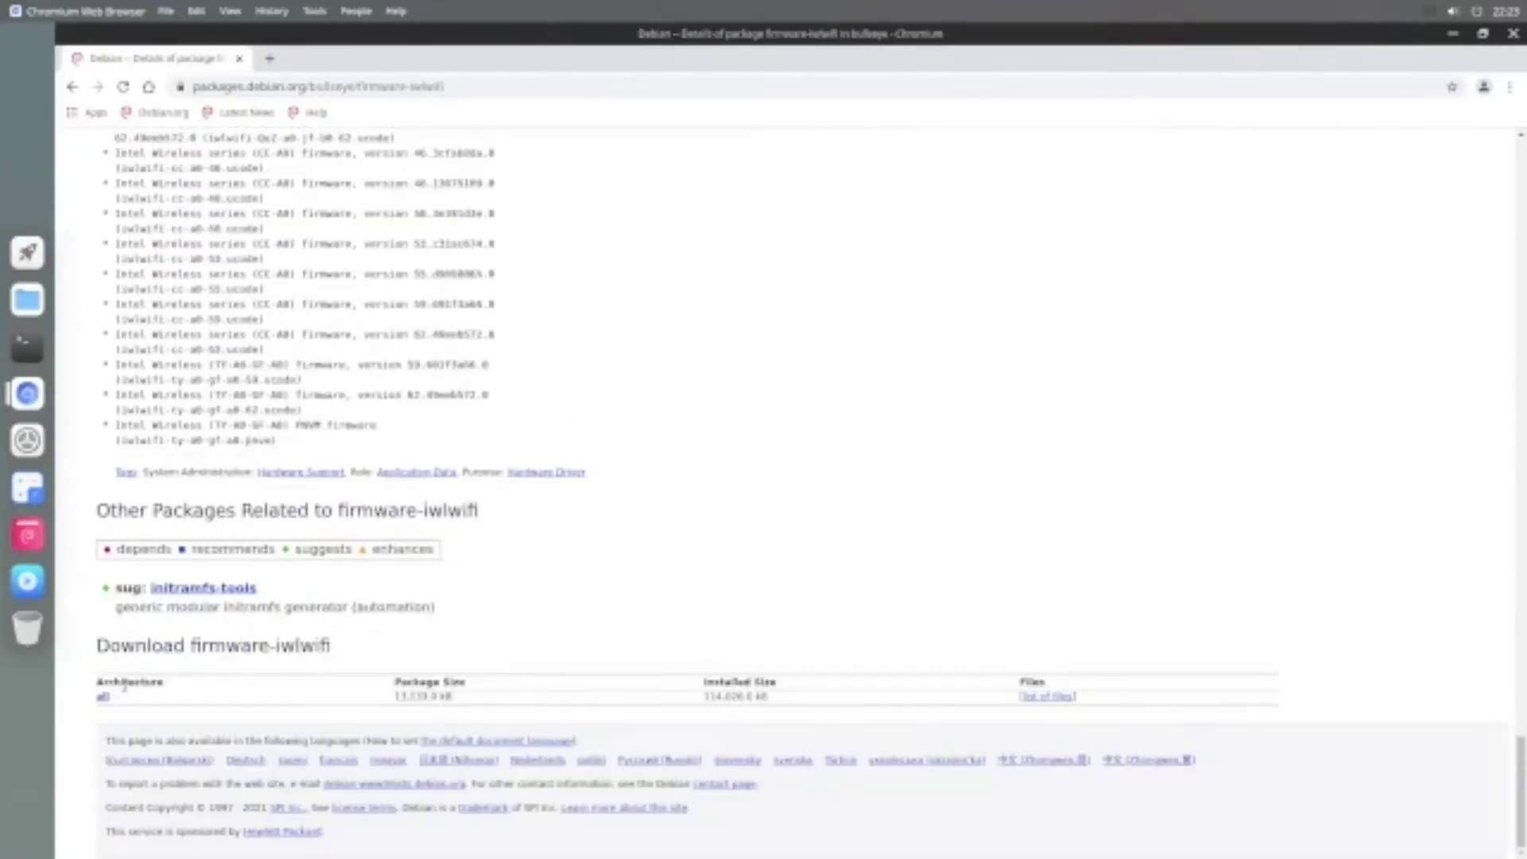
pyautogui.click(102, 696)
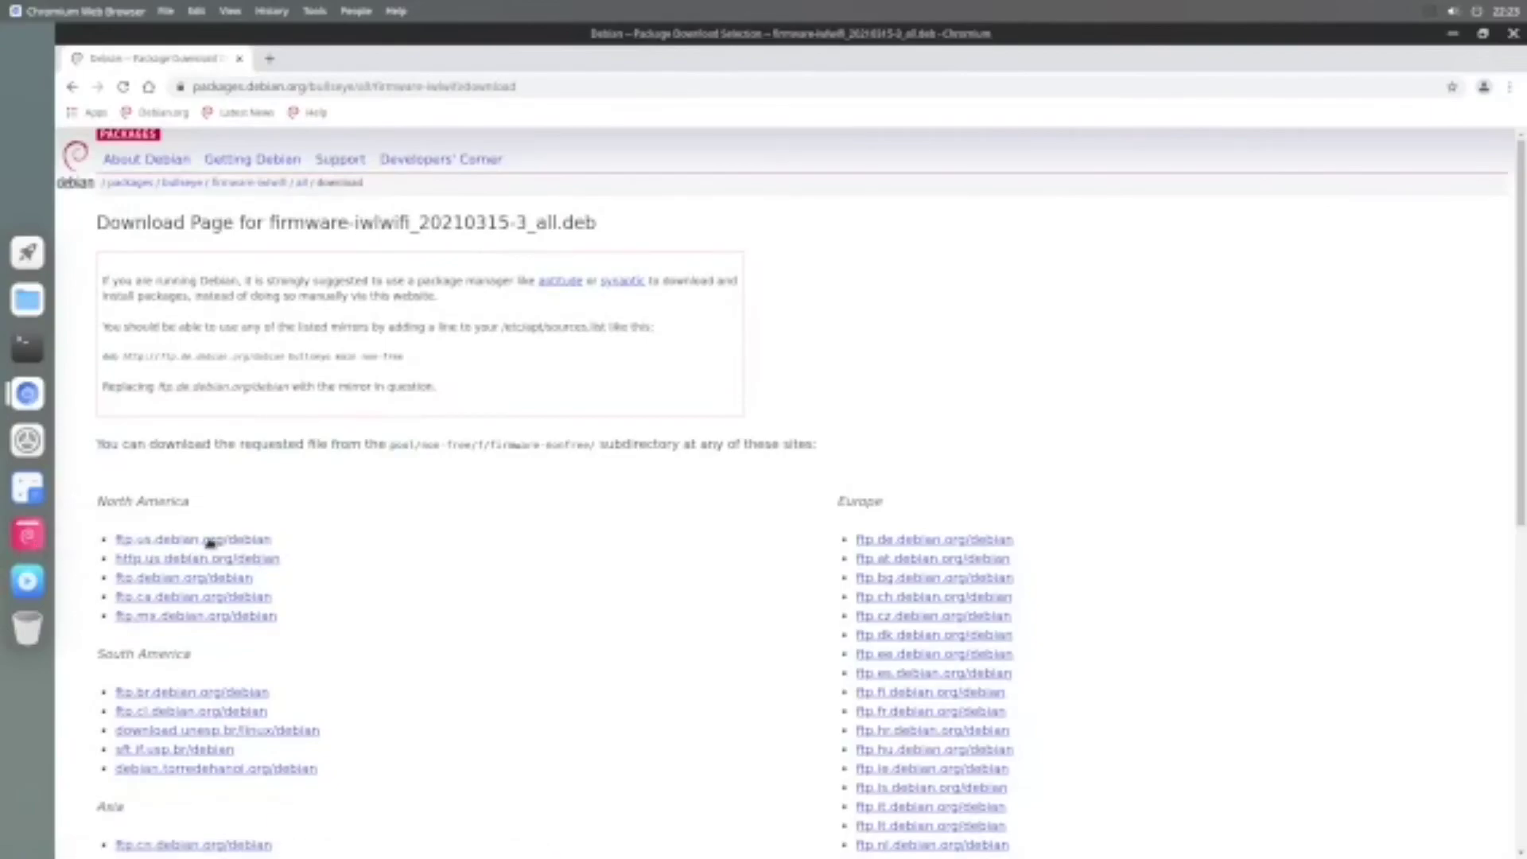
pyautogui.click(209, 541)
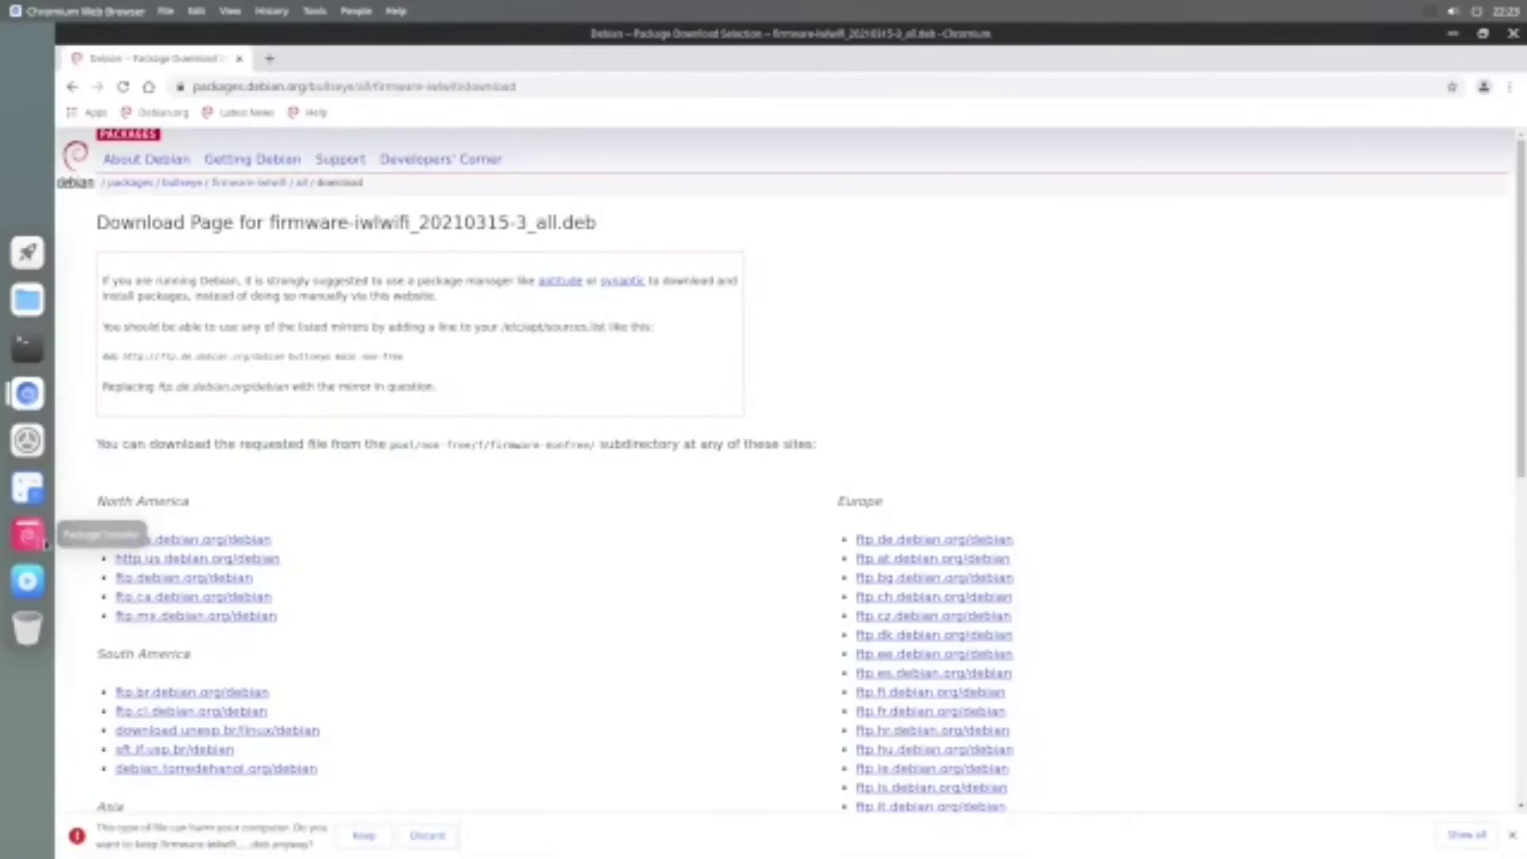
pyautogui.click(374, 838)
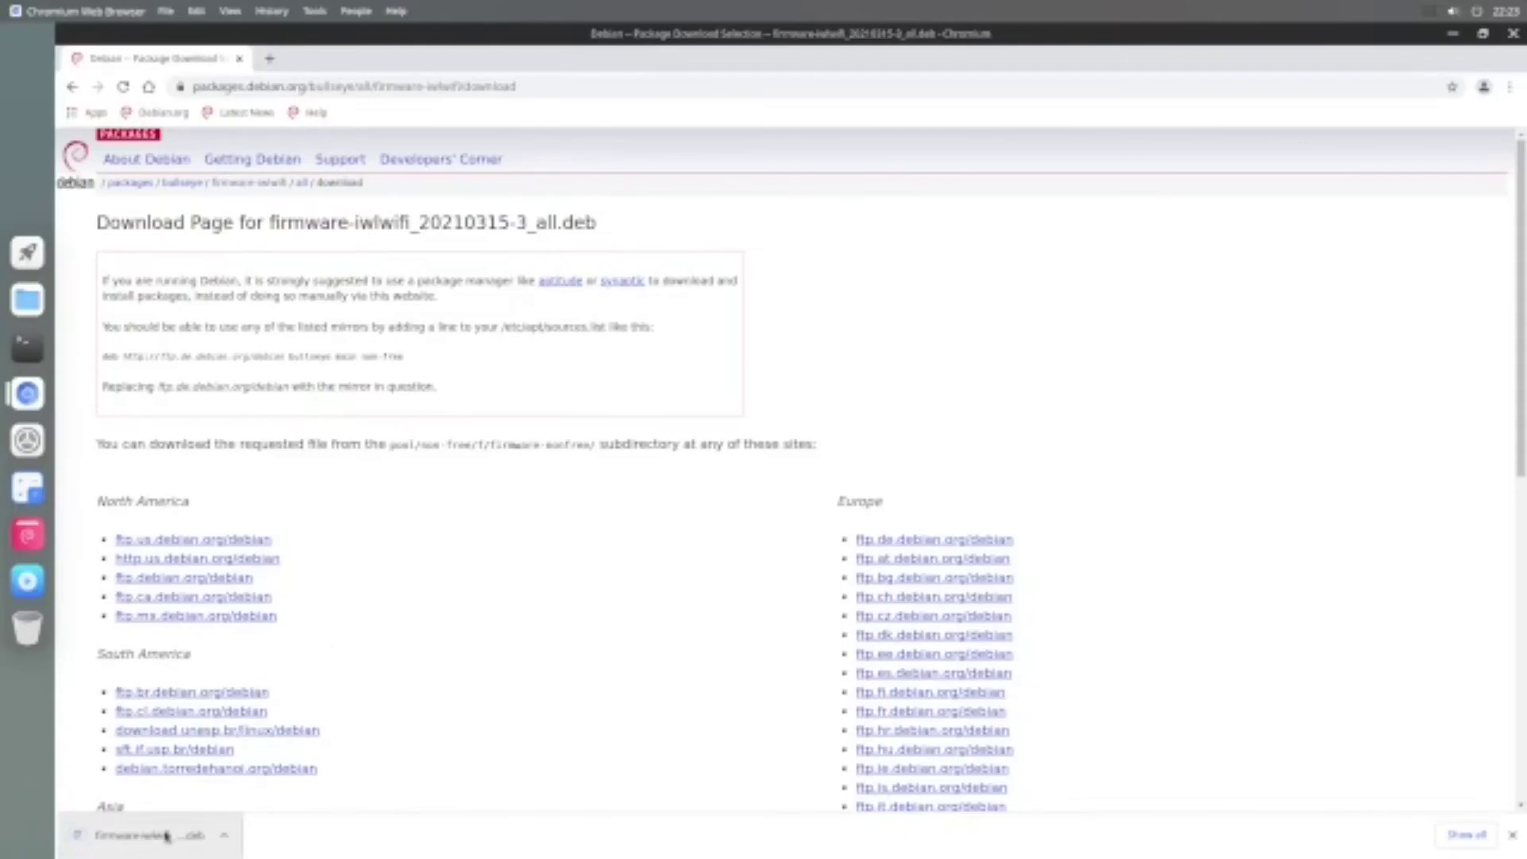
# Step: Show the downloaded .deb in its folder, reposition the file manager window, and minimize Chromium
pyautogui.click(228, 839)
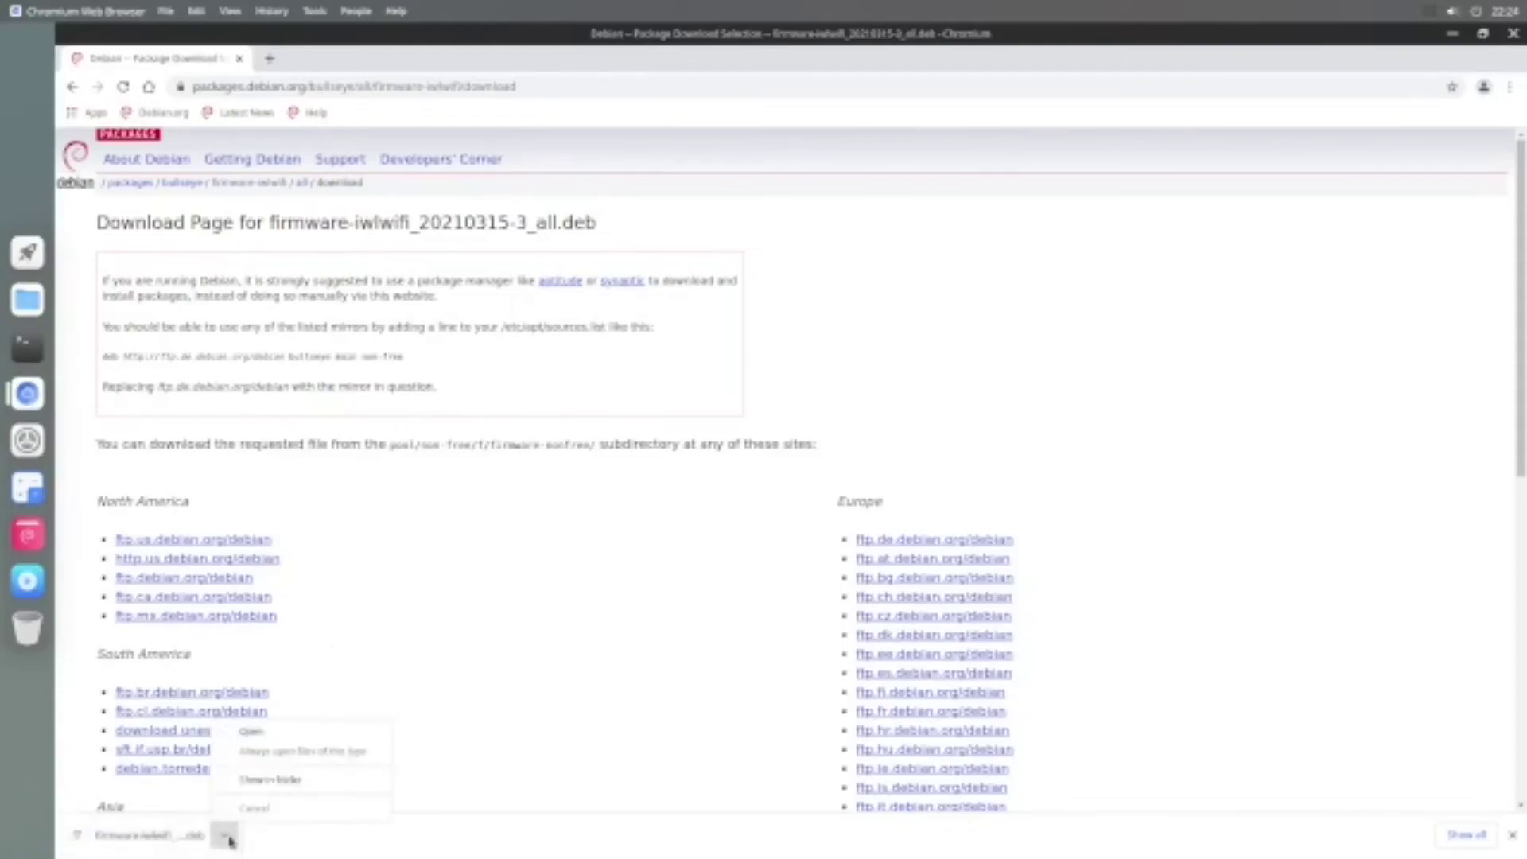
pyautogui.click(269, 786)
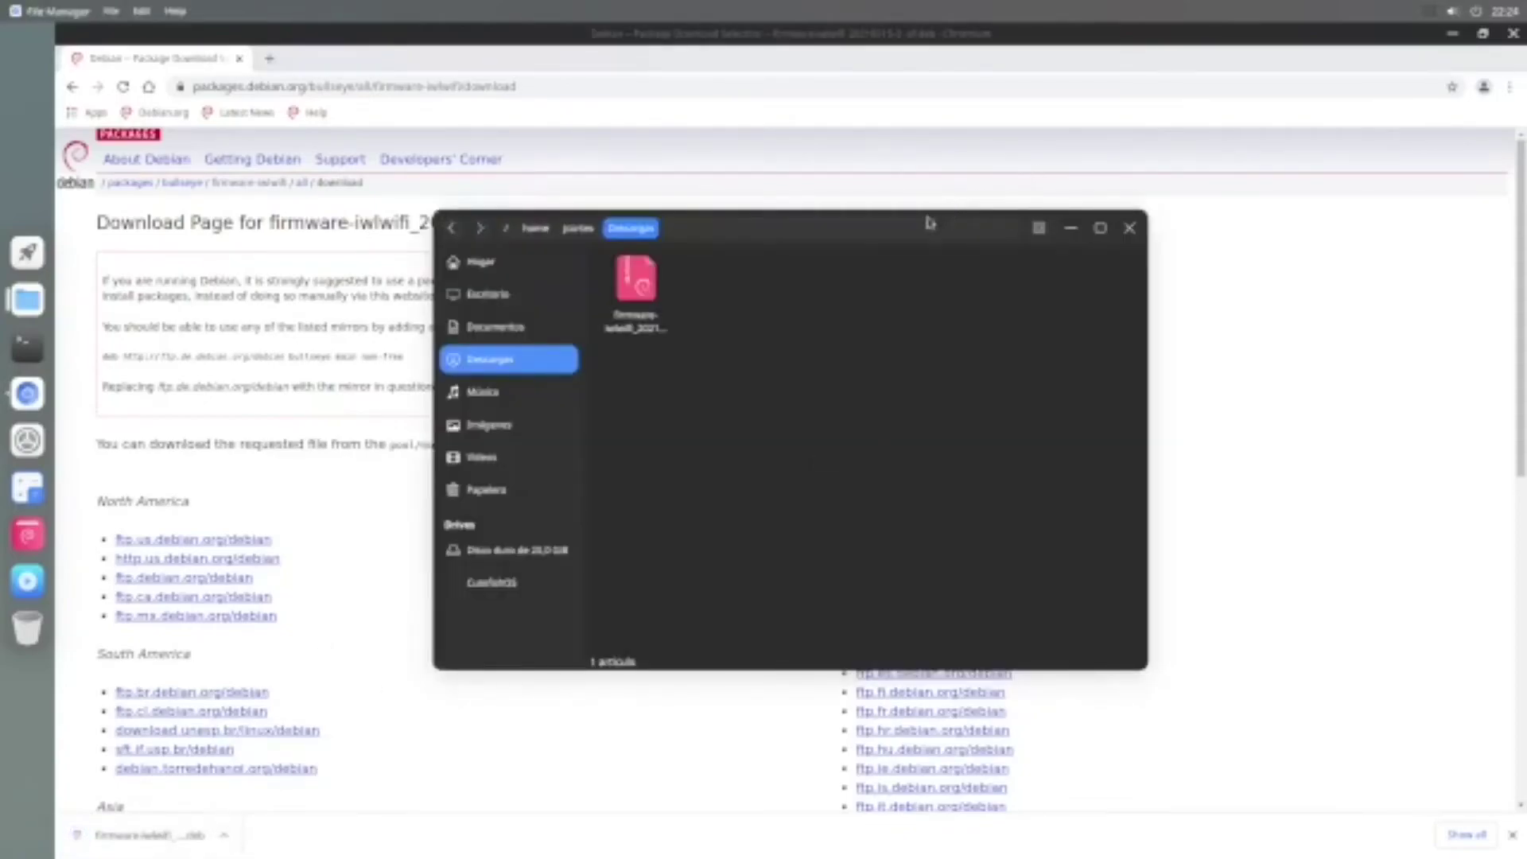
pyautogui.moveTo(1016, 209); pyautogui.dragTo(1080, 184)
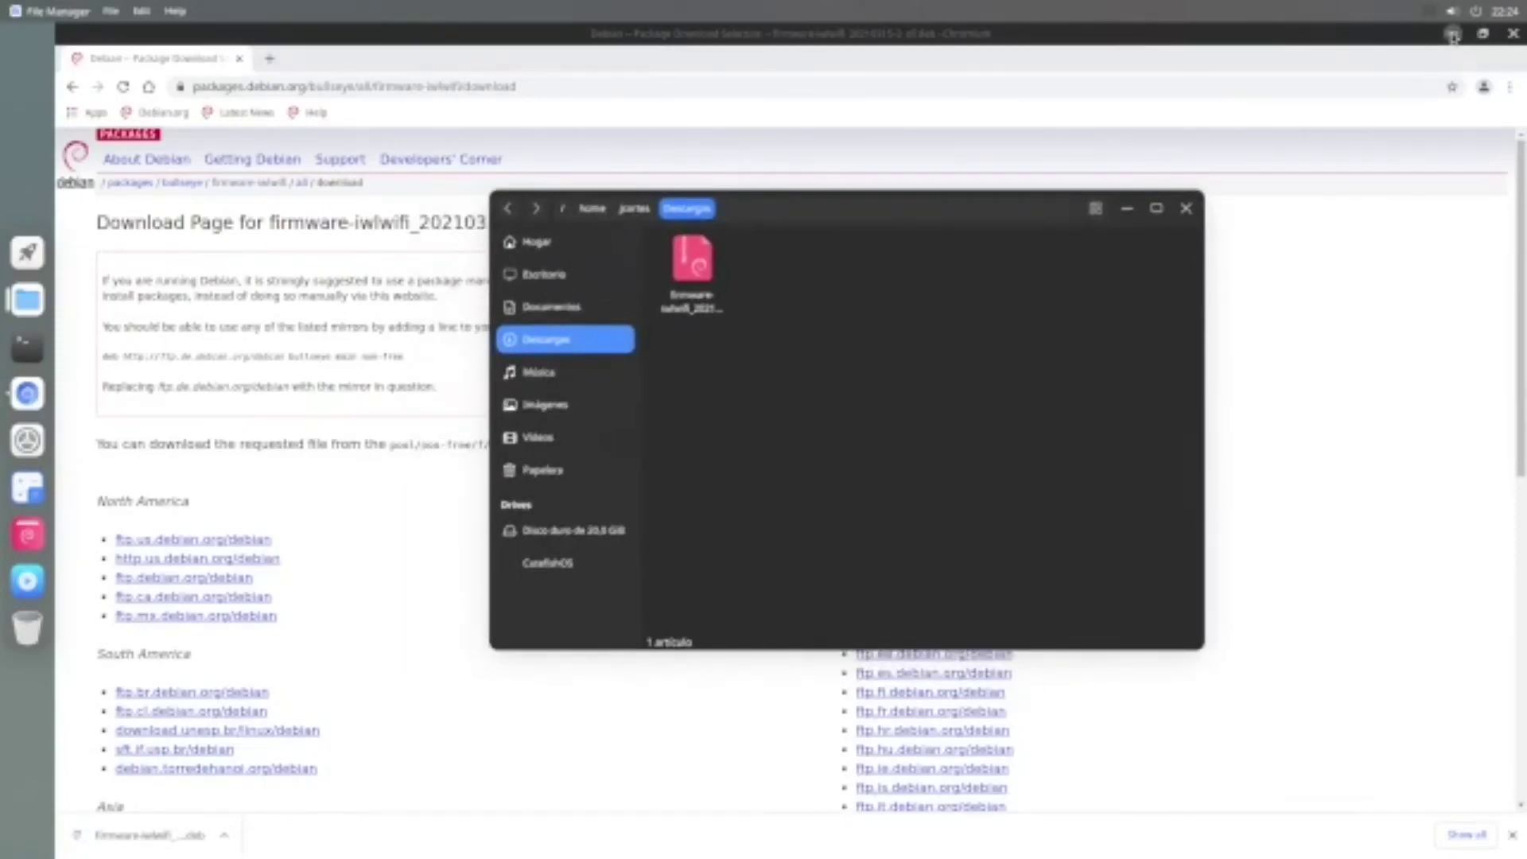
pyautogui.click(1452, 33)
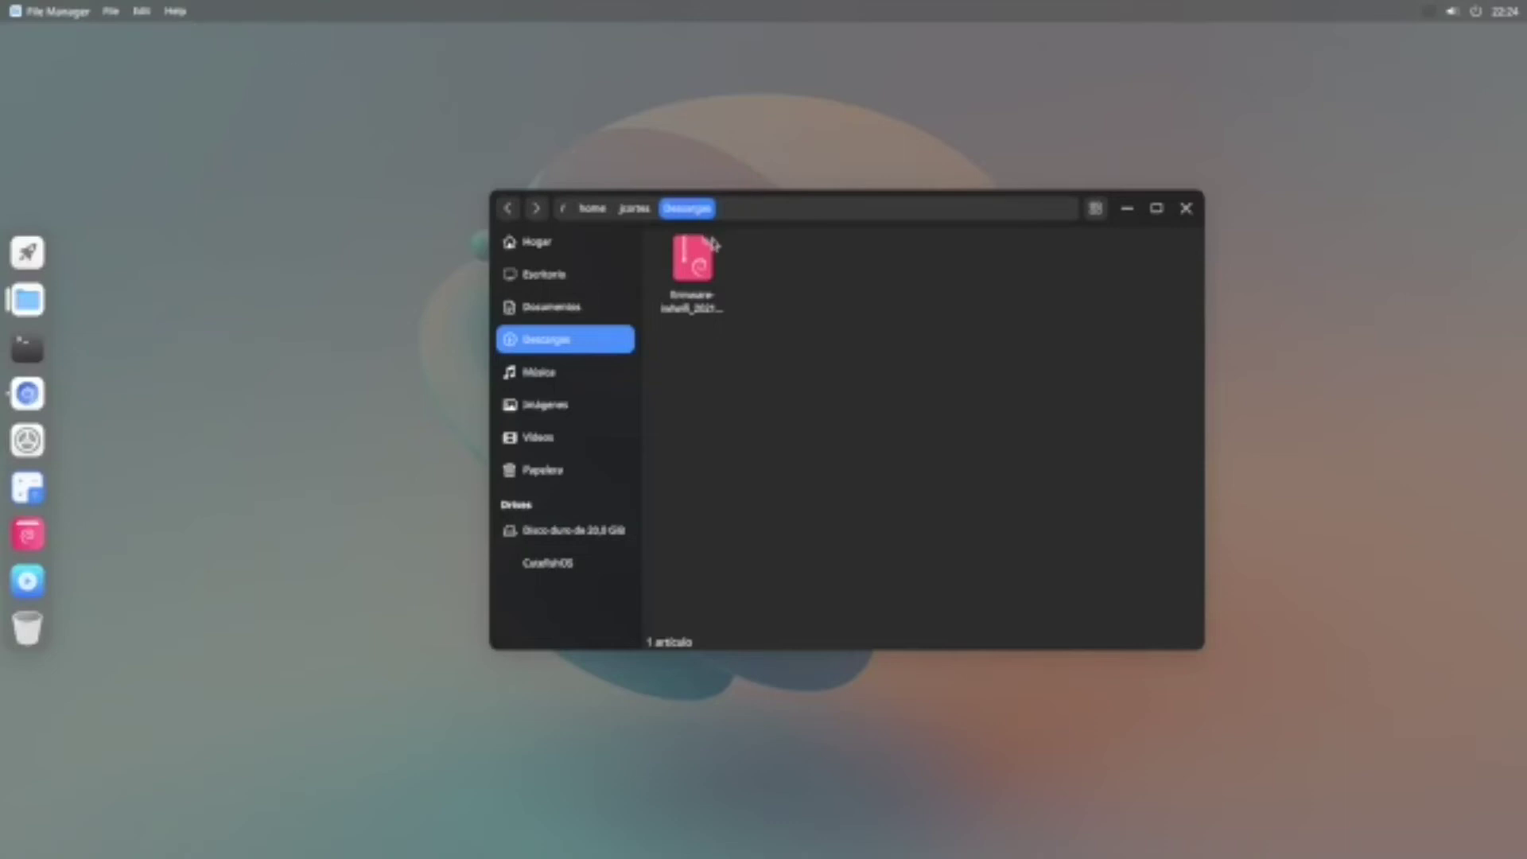
# Step: Launch Package Installer and load the downloaded firmware-iwlwifi .deb file into it
pyautogui.click(677, 309)
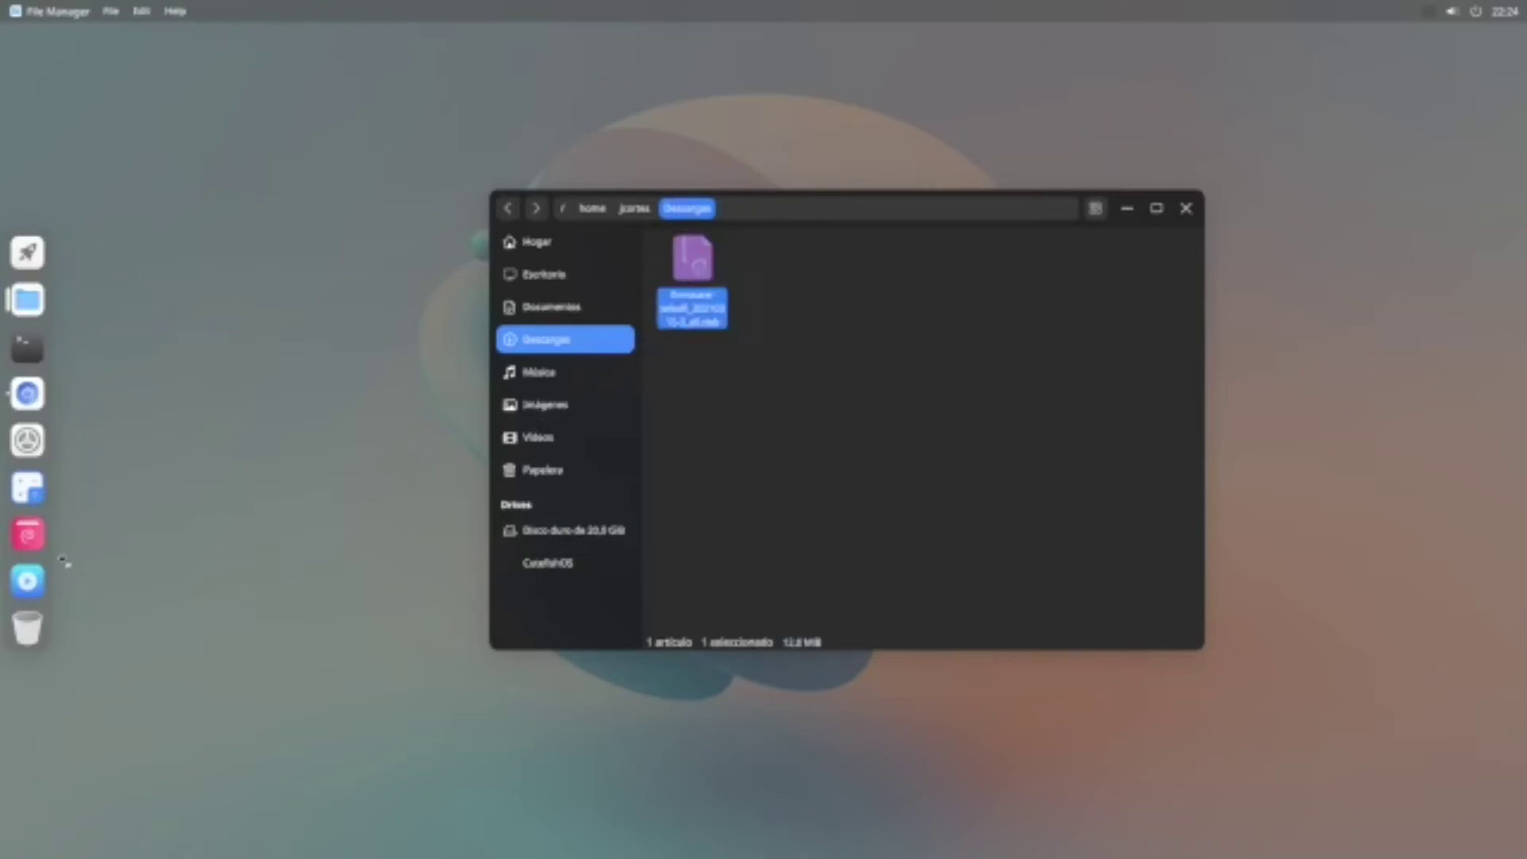
pyautogui.click(28, 535)
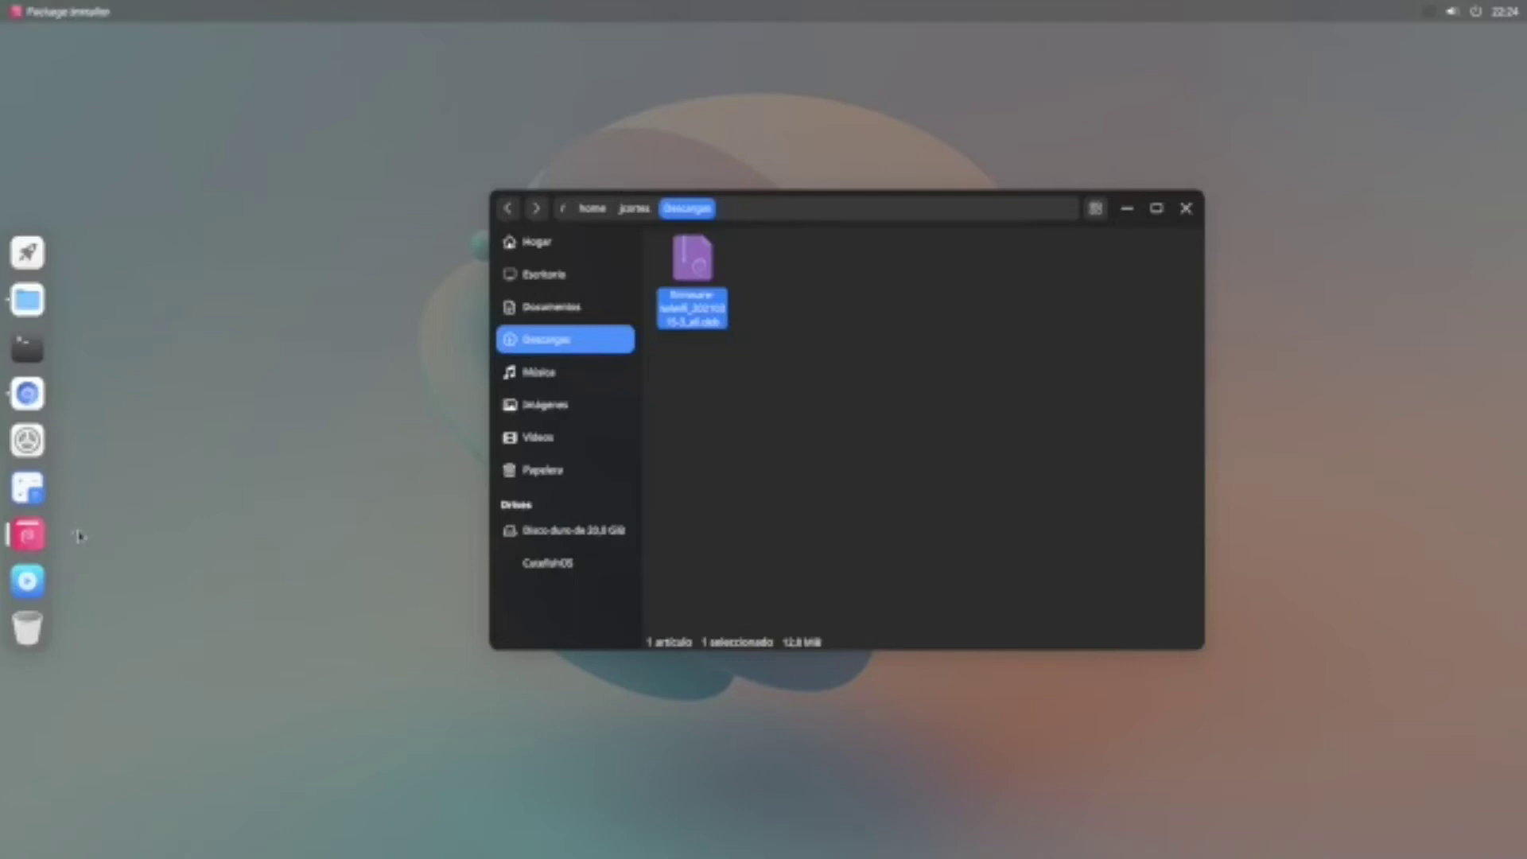
pyautogui.moveTo(652, 284); pyautogui.dragTo(471, 220)
pyautogui.moveTo(700, 290); pyautogui.dragTo(334, 357)
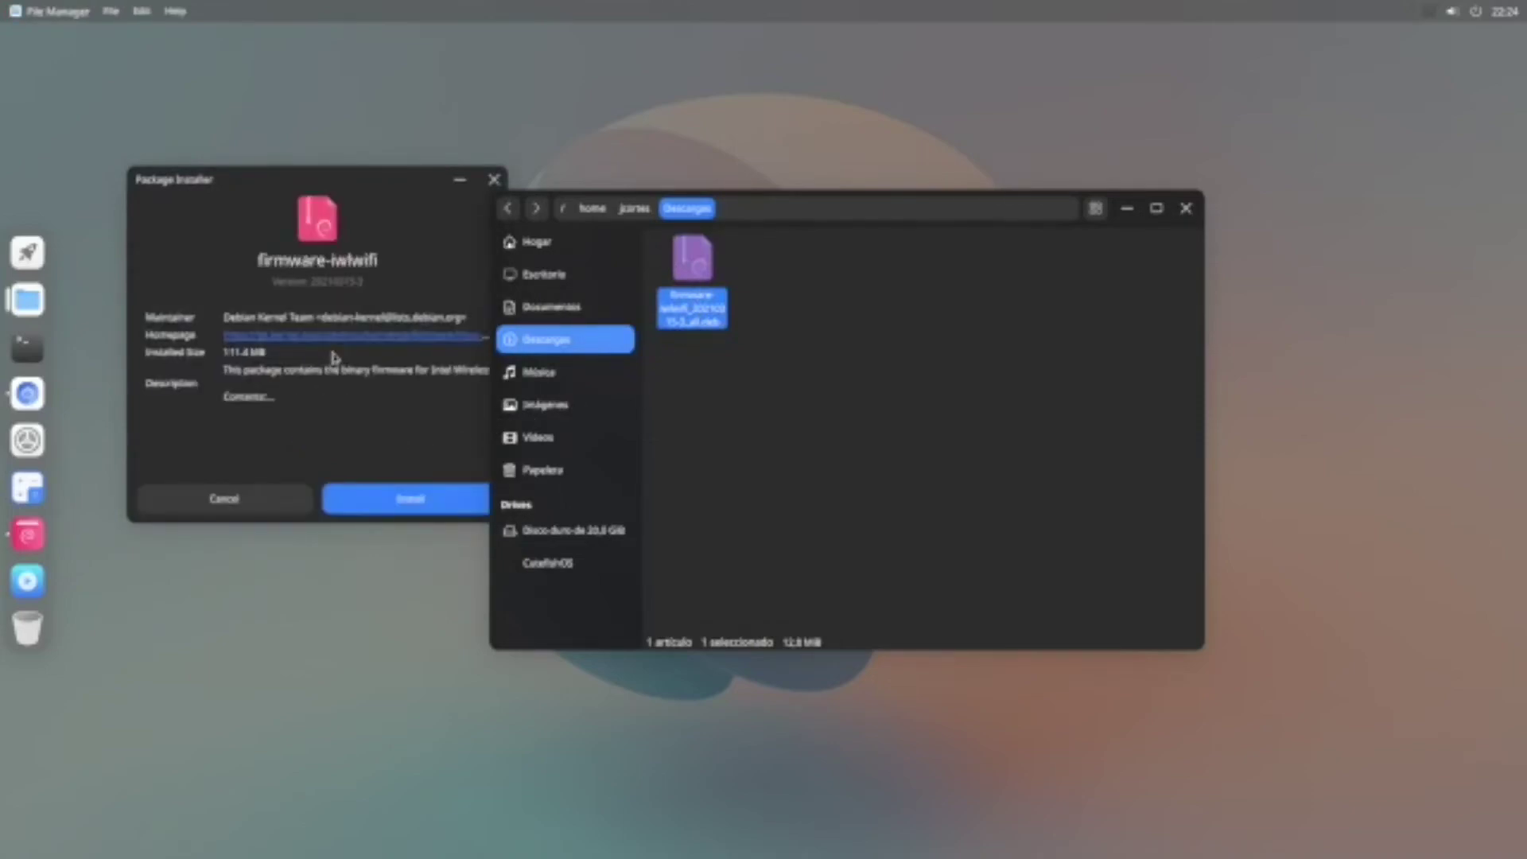
# Step: Try to install the firmware-iwlwifi package, entering the account password to authorize it
pyautogui.click(424, 501)
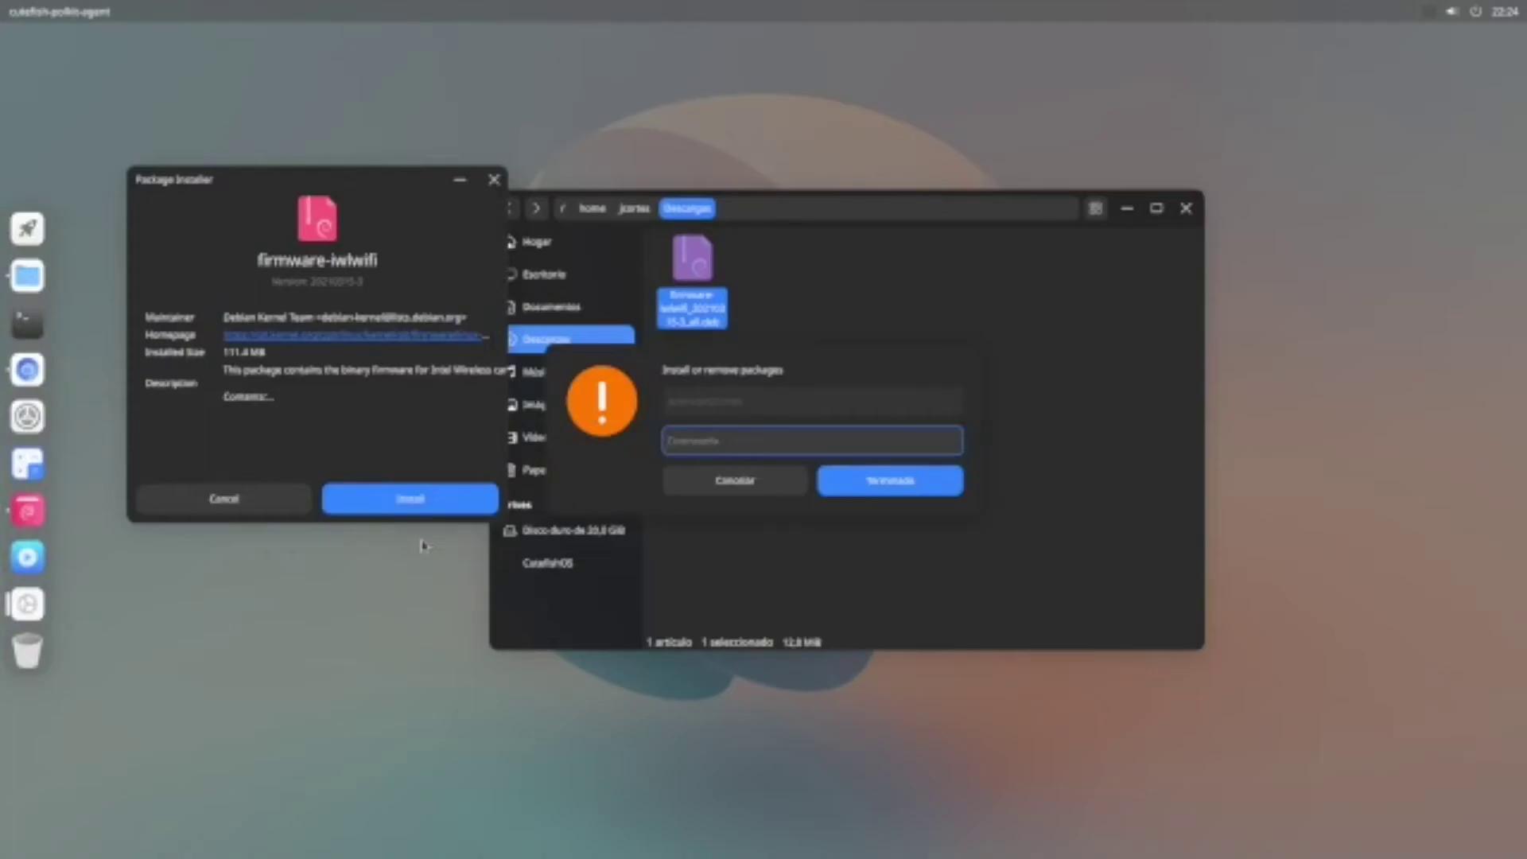
pyautogui.write('••')
pyautogui.press('BackSpace')
pyautogui.press('BackSpace')
pyautogui.write('••••••••••••••')
pyautogui.press('Return')
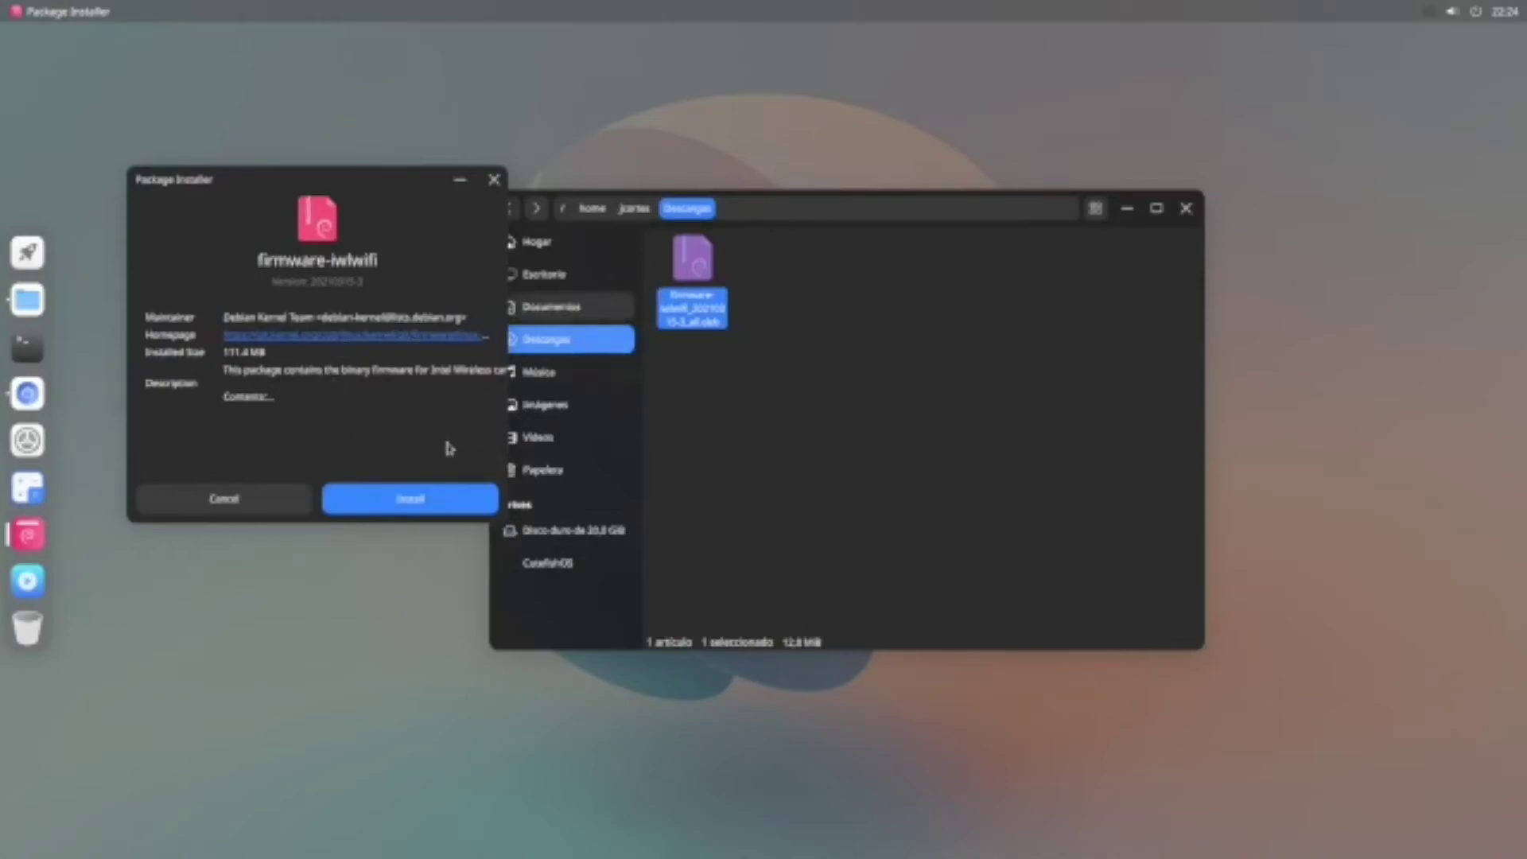
# Step: Install the firmware-iwlwifi package, authorize it with the account password, and quit Package Installer
pyautogui.click(419, 502)
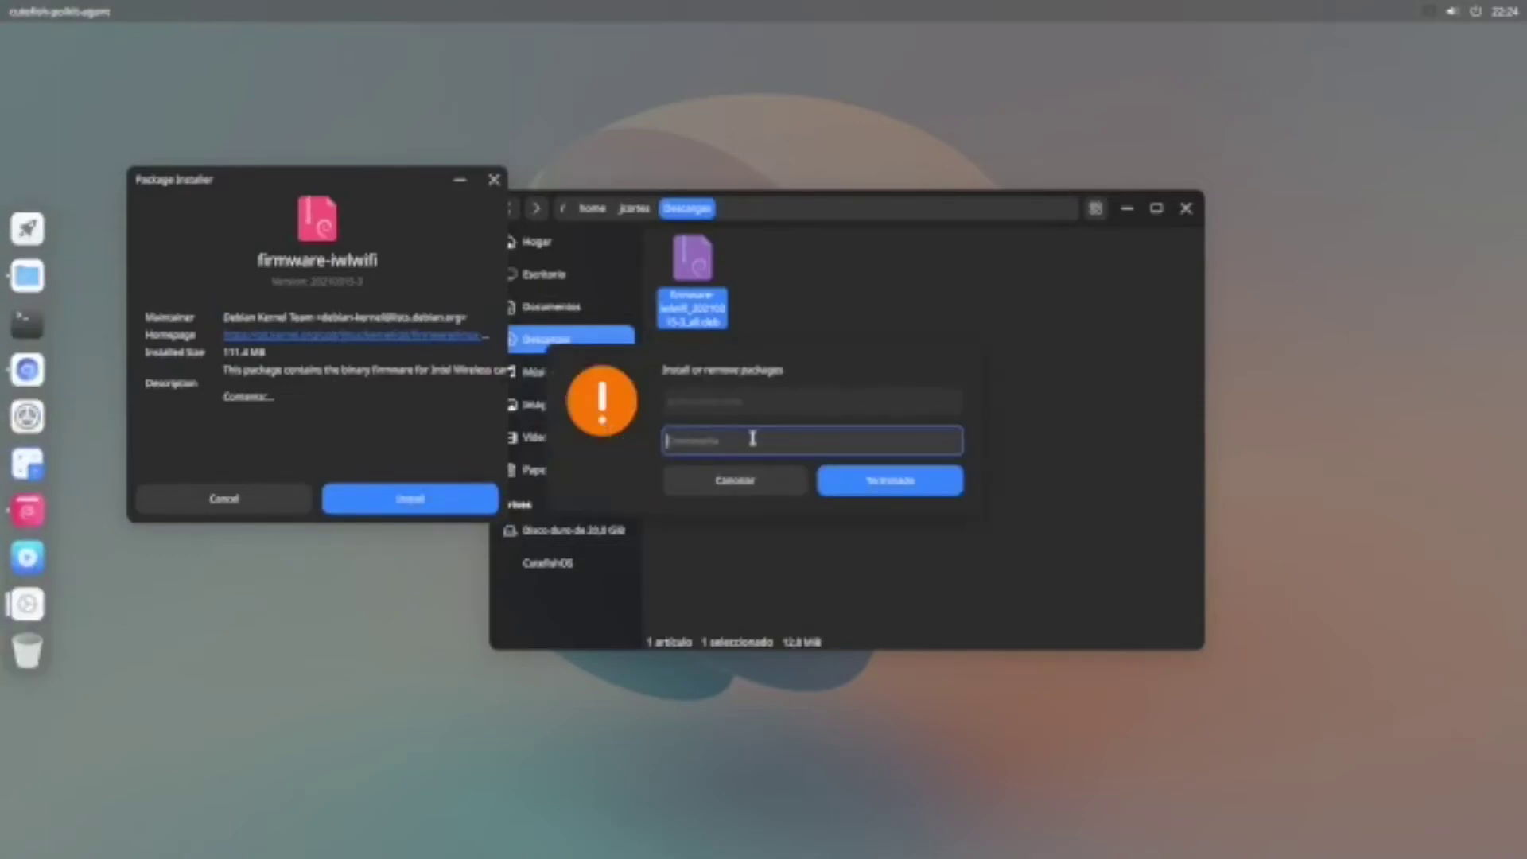
pyautogui.write('••••••••••••••')
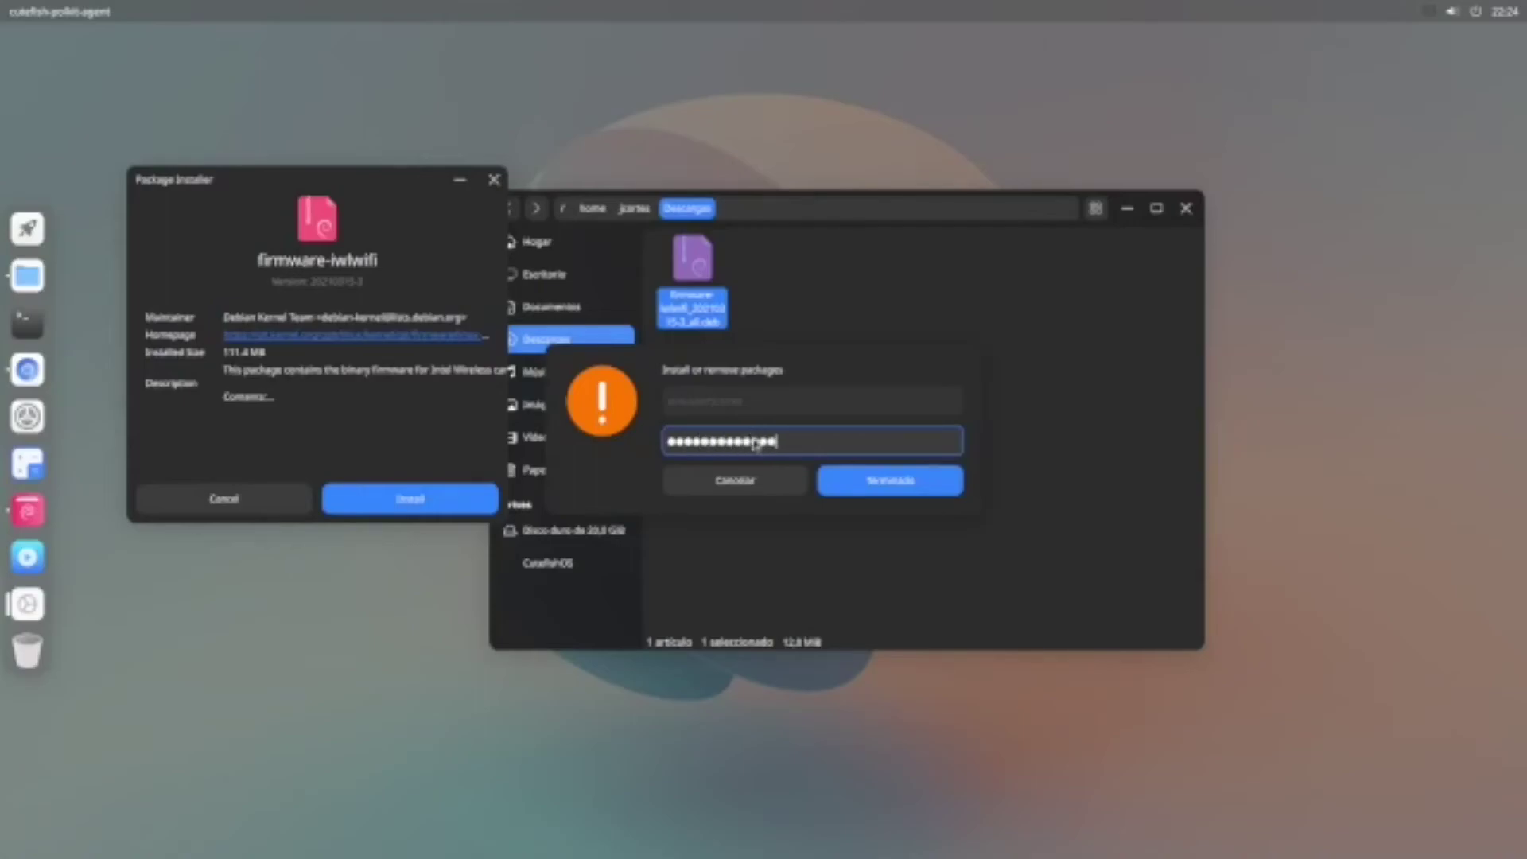
pyautogui.press('Return')
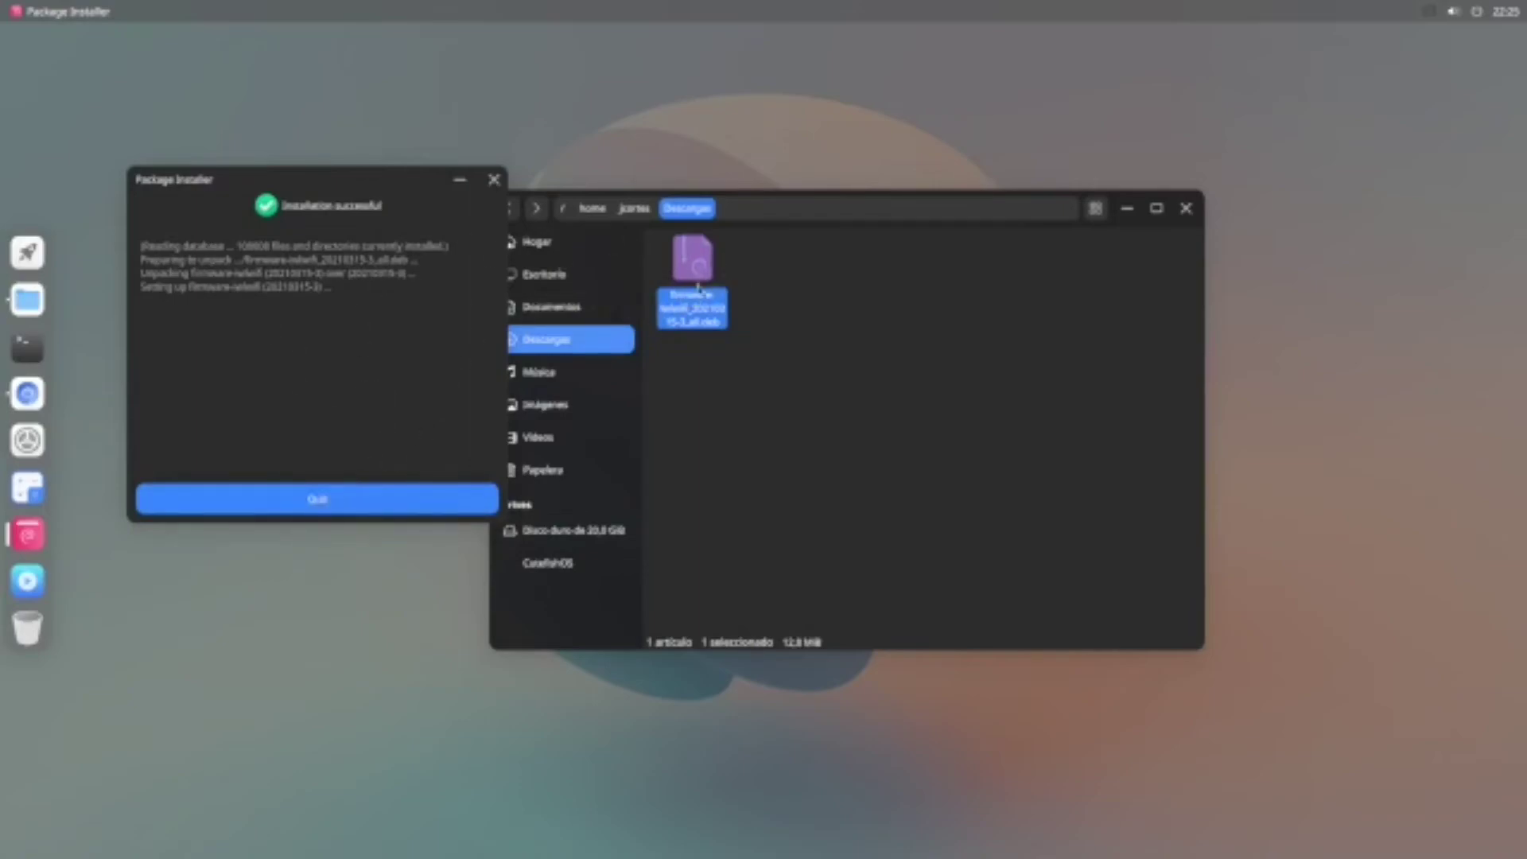
pyautogui.click(377, 500)
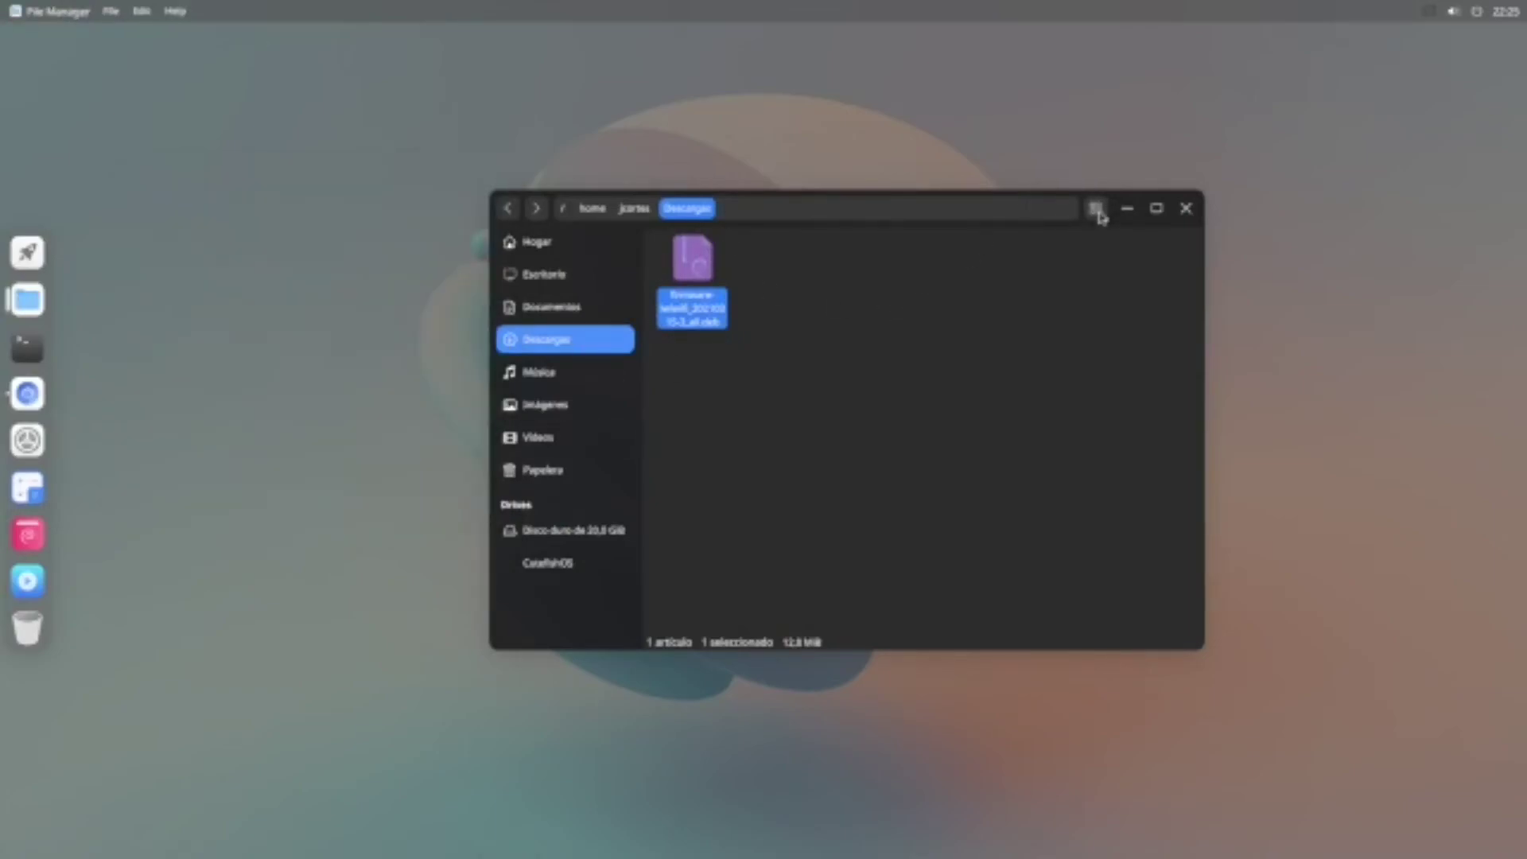
# Step: Open the user's home folder through the home directory, then show it as a list sorted by size
pyautogui.click(598, 210)
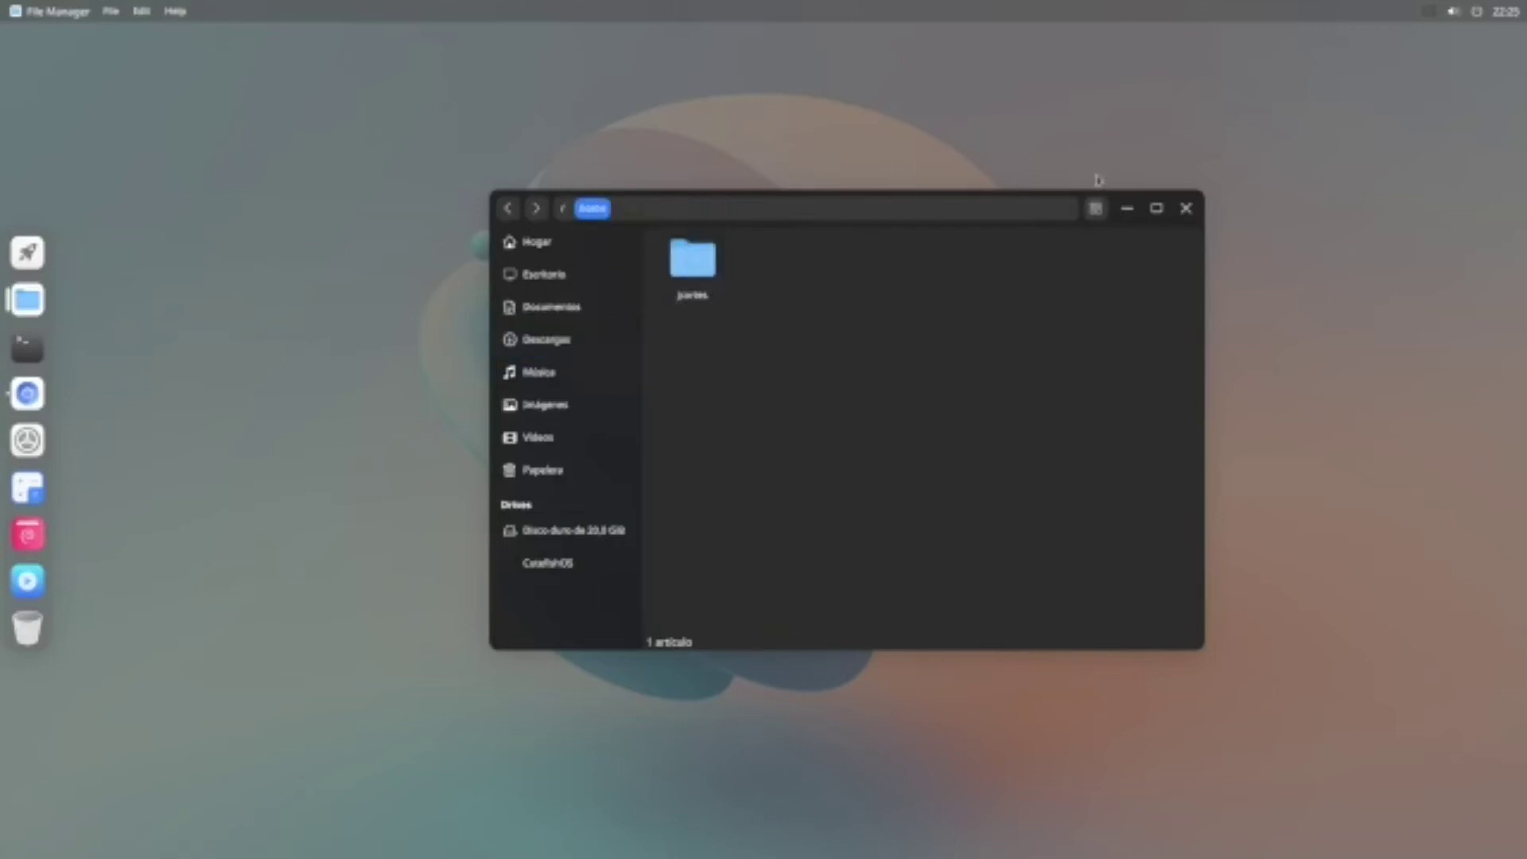
pyautogui.doubleClick(674, 278)
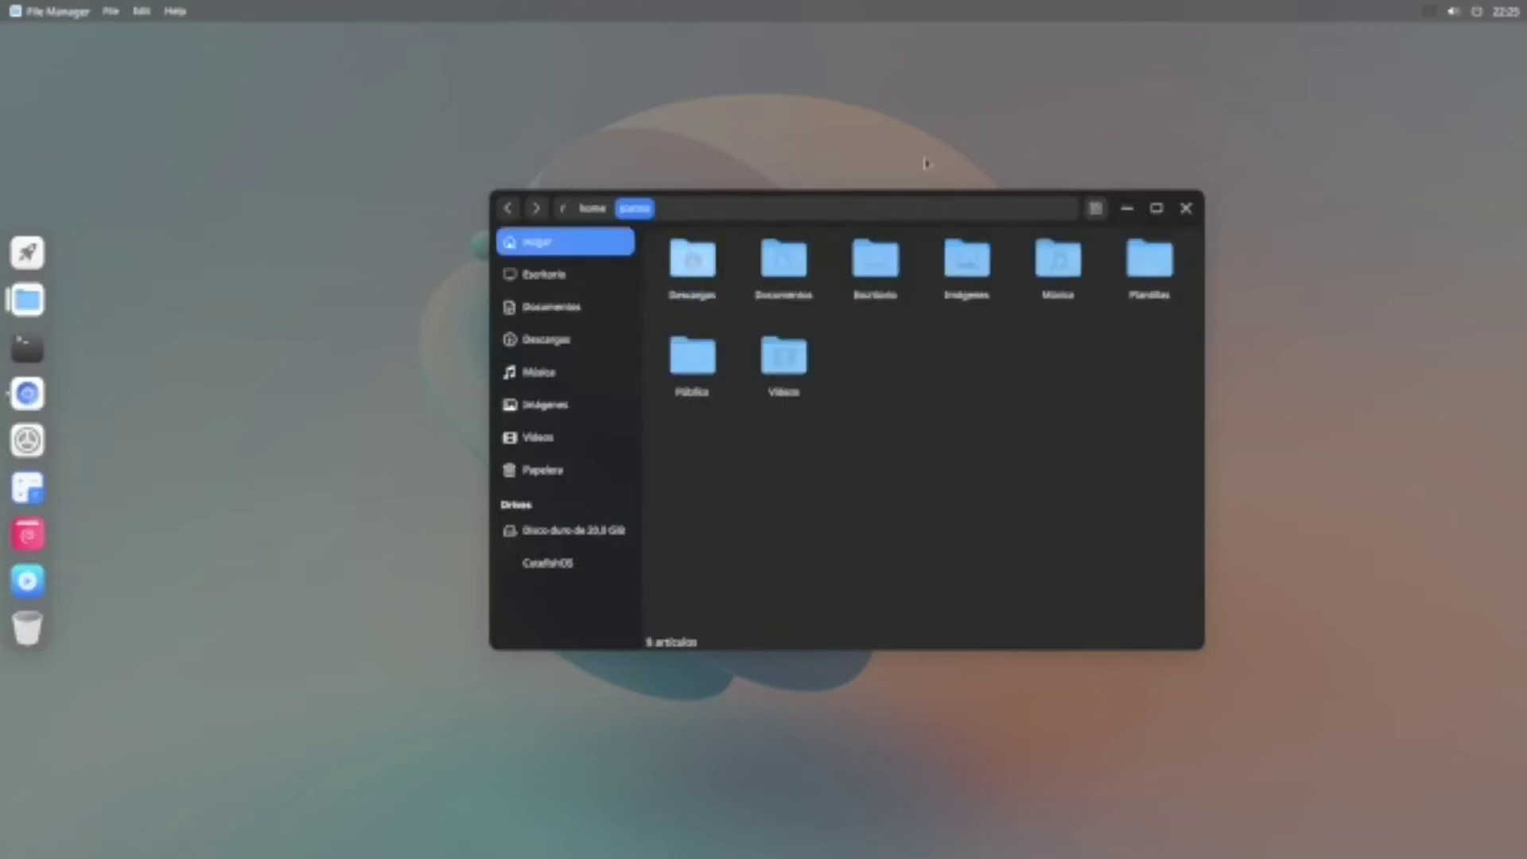
pyautogui.click(1095, 212)
pyautogui.click(1170, 262)
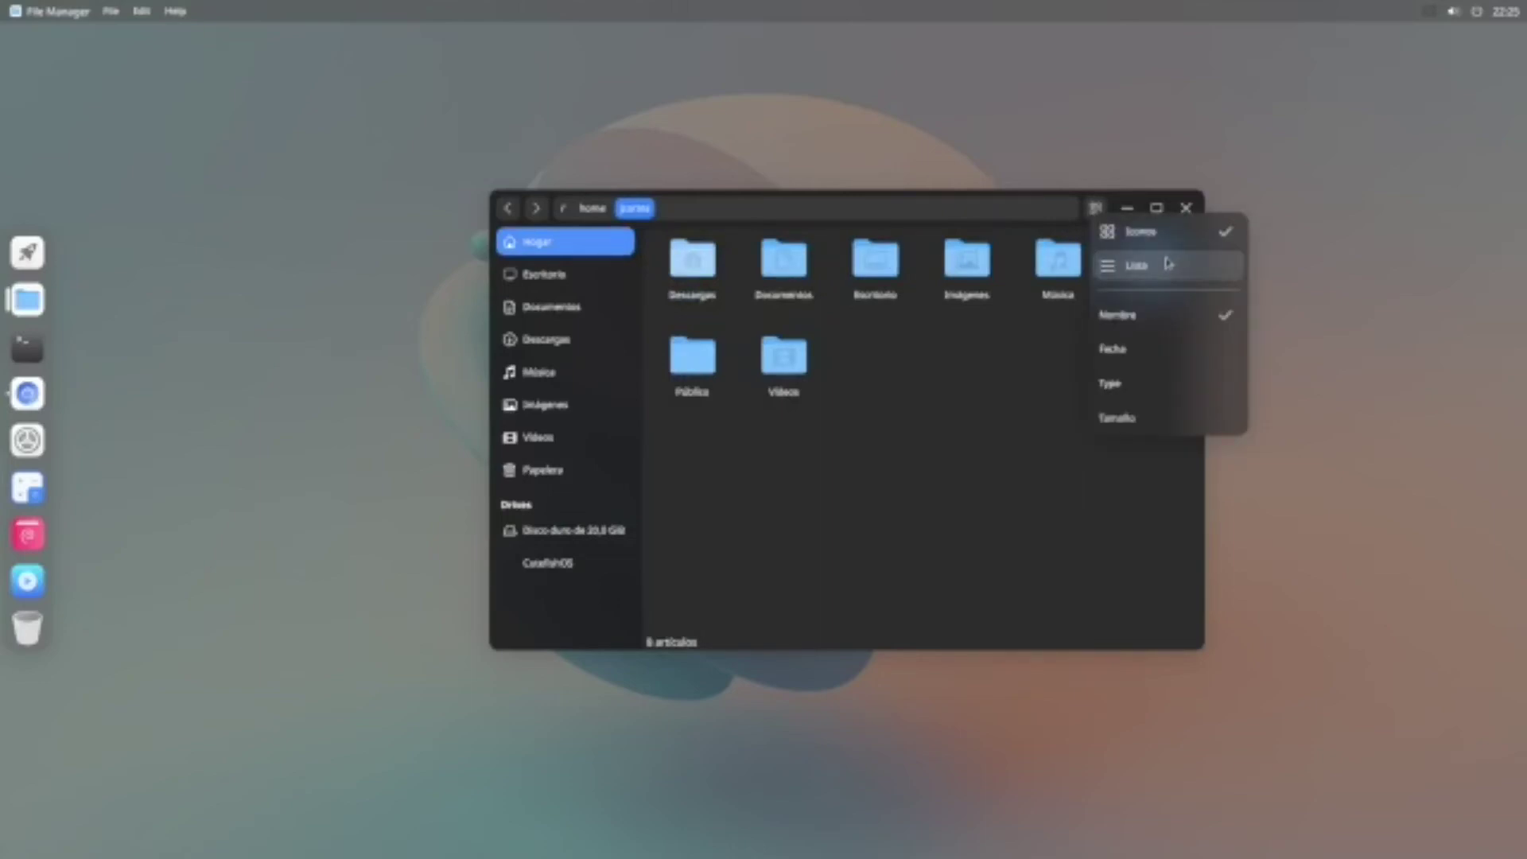
pyautogui.click(1099, 213)
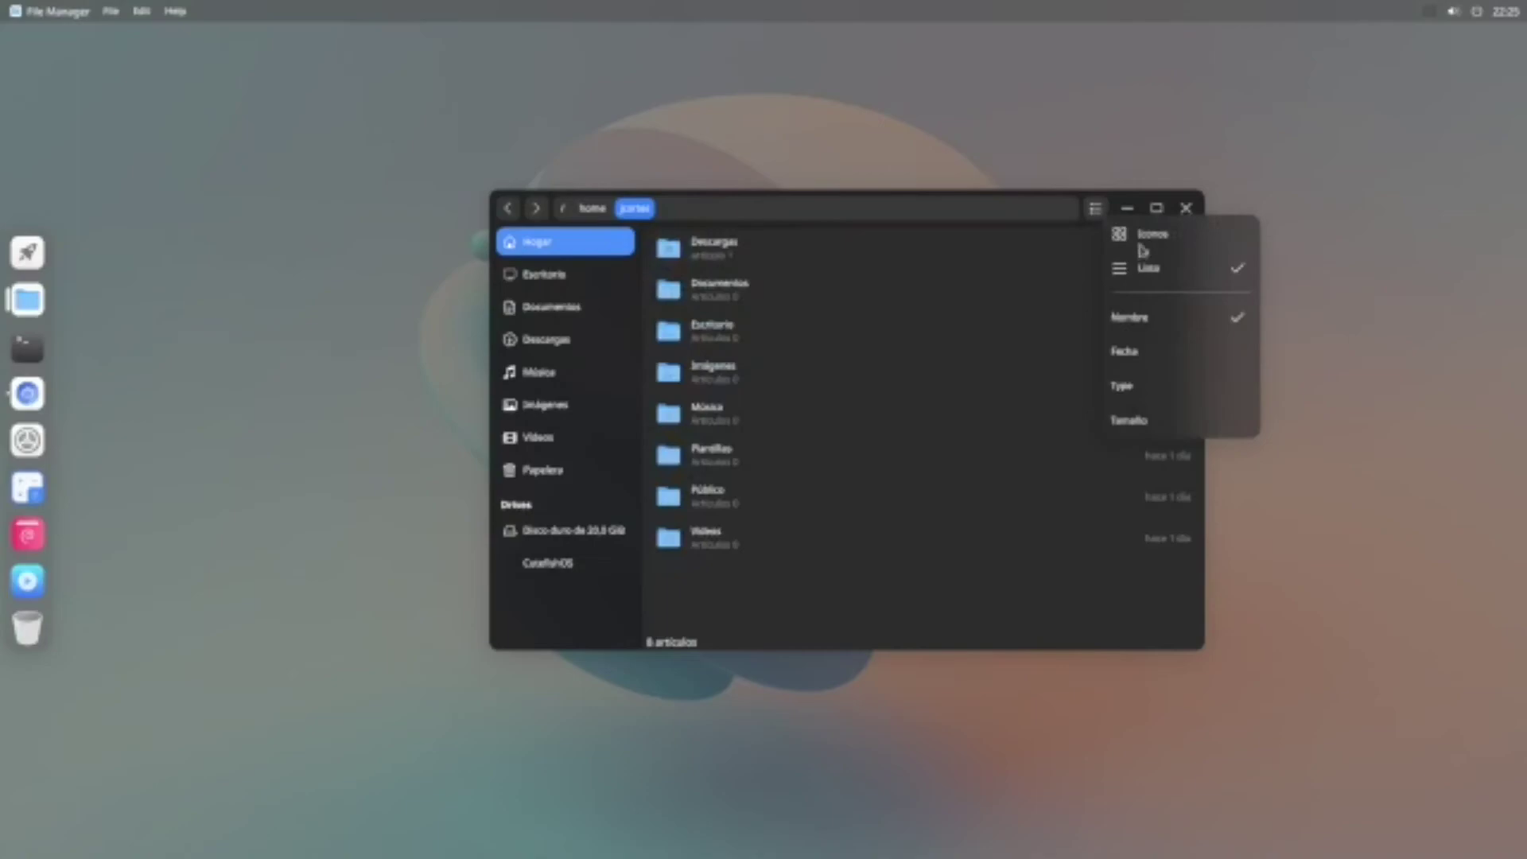
pyautogui.click(1175, 415)
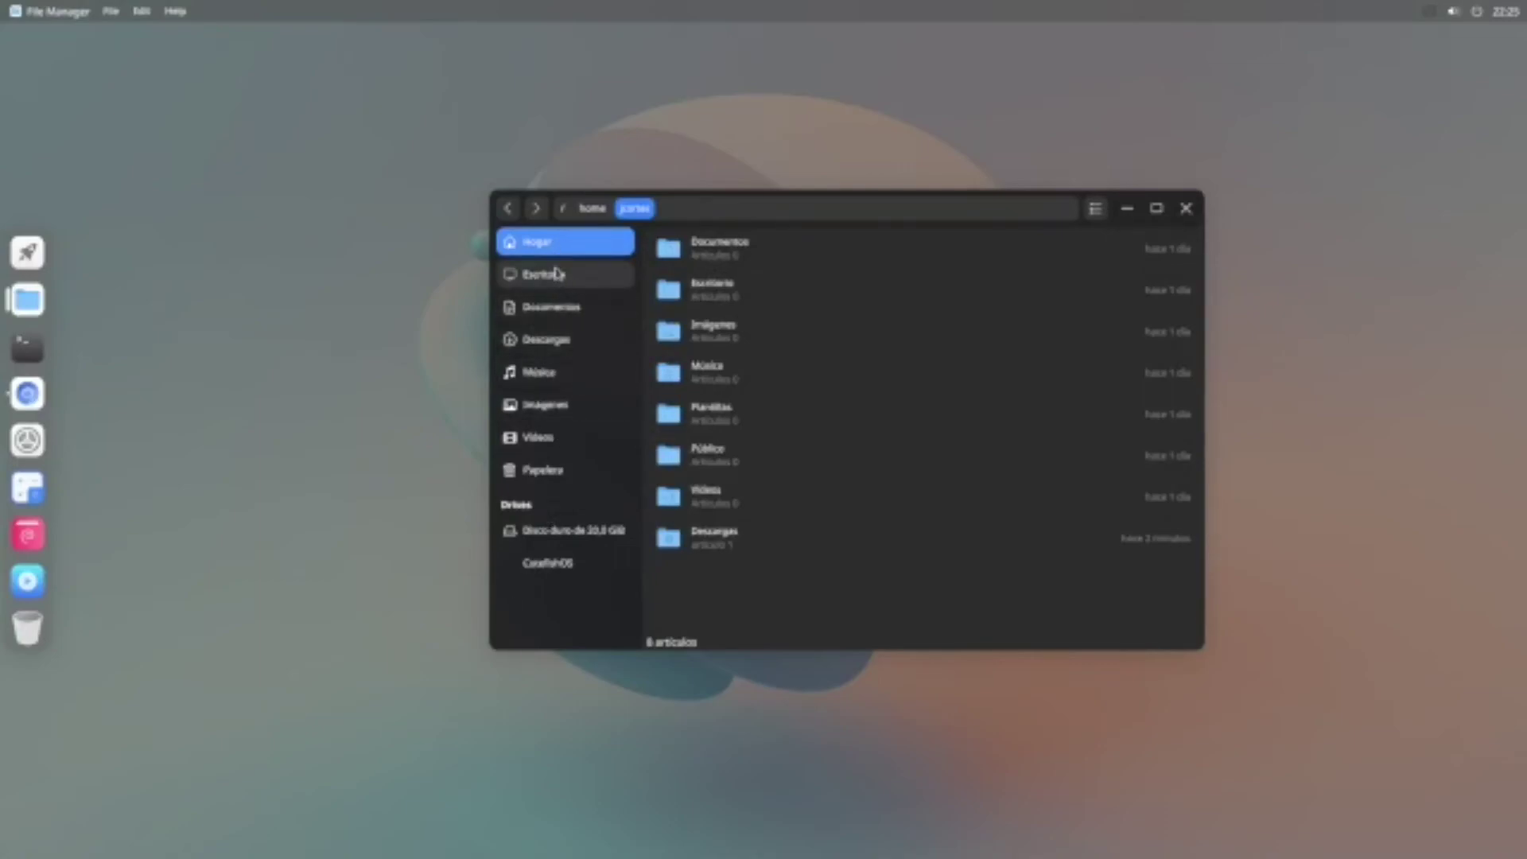
# Step: Browse the contents of the hard disk and the CutefishOS drive, and look over the file manager's available commands
pyautogui.click(590, 532)
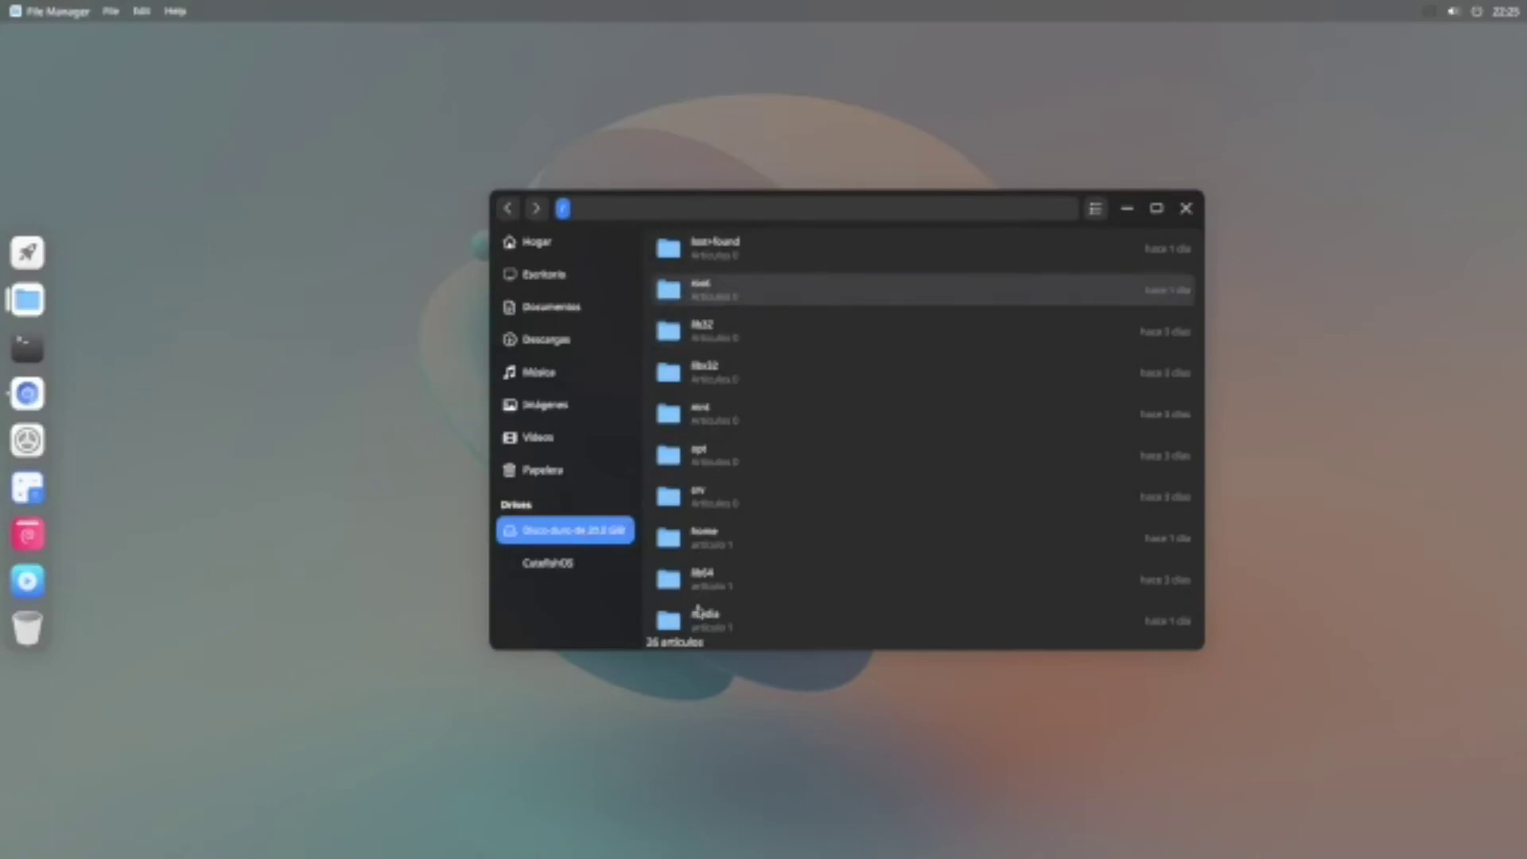
pyautogui.scroll(-2, 733, 575)
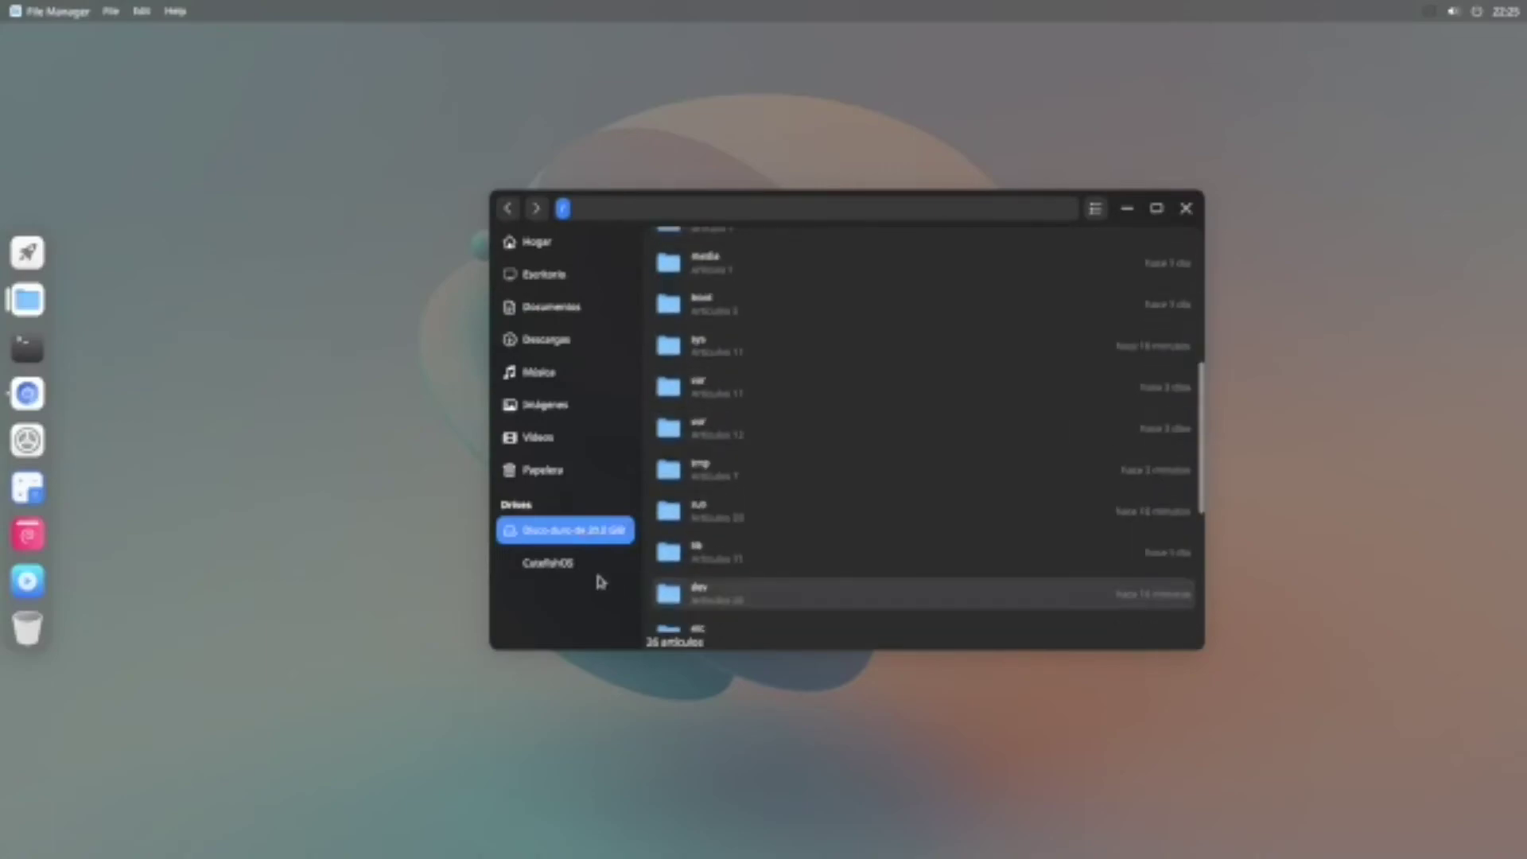
pyautogui.click(567, 565)
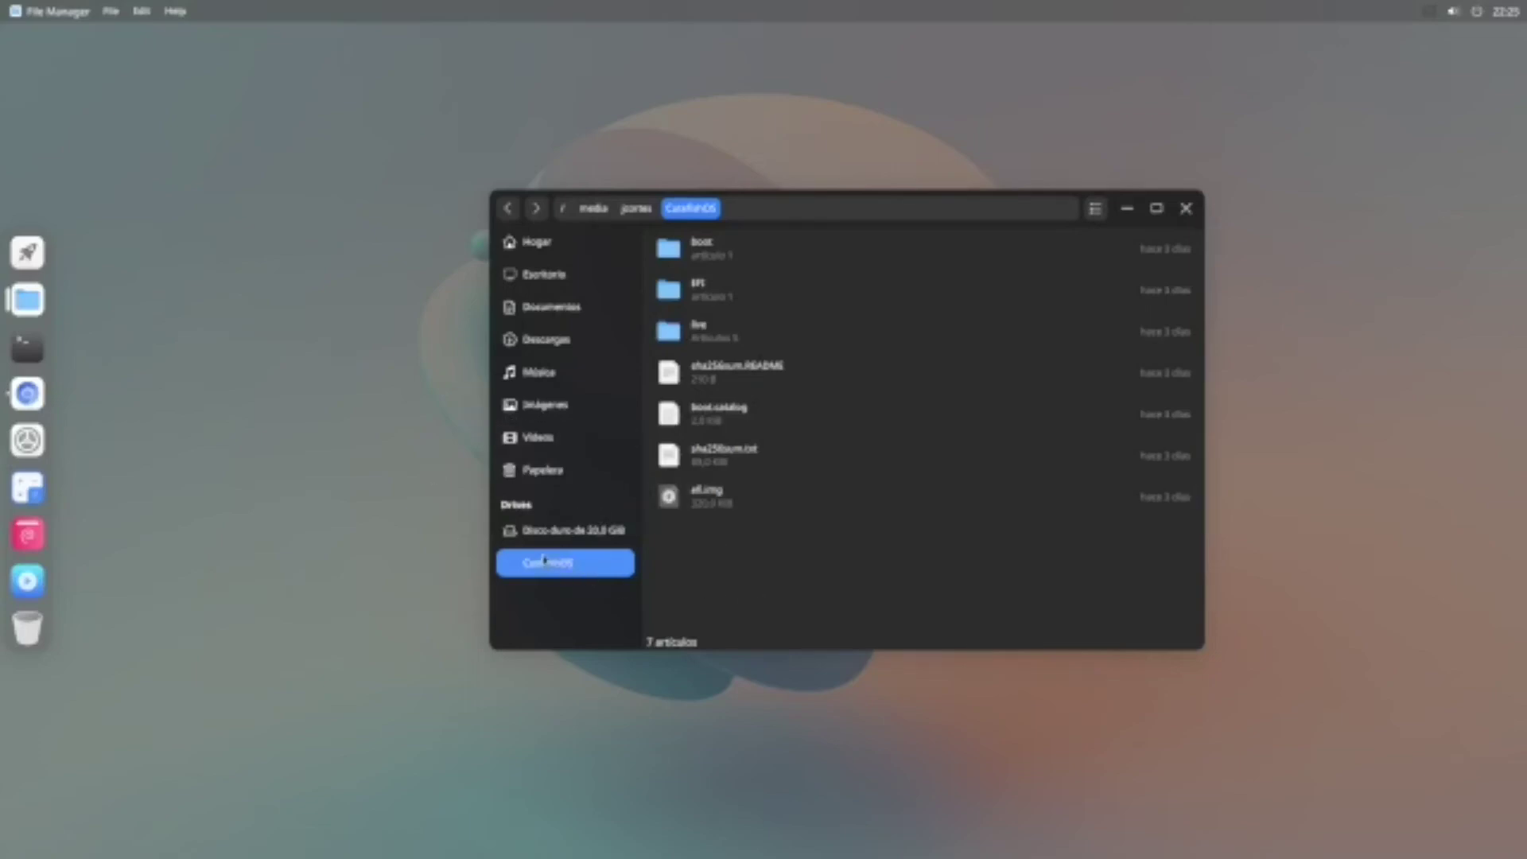
pyautogui.click(112, 13)
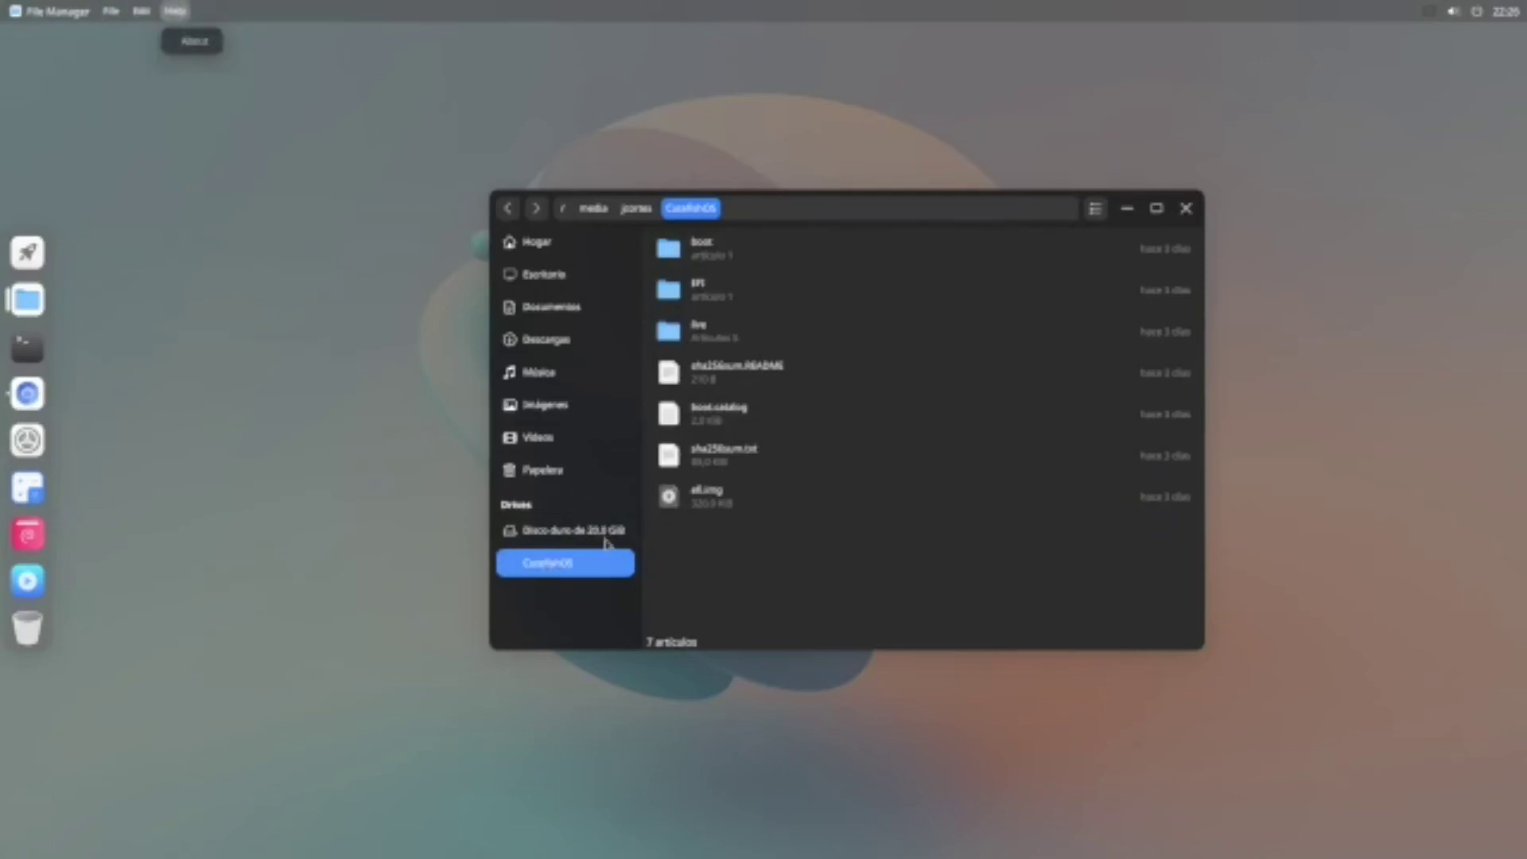
pyautogui.moveTo(111, 17)
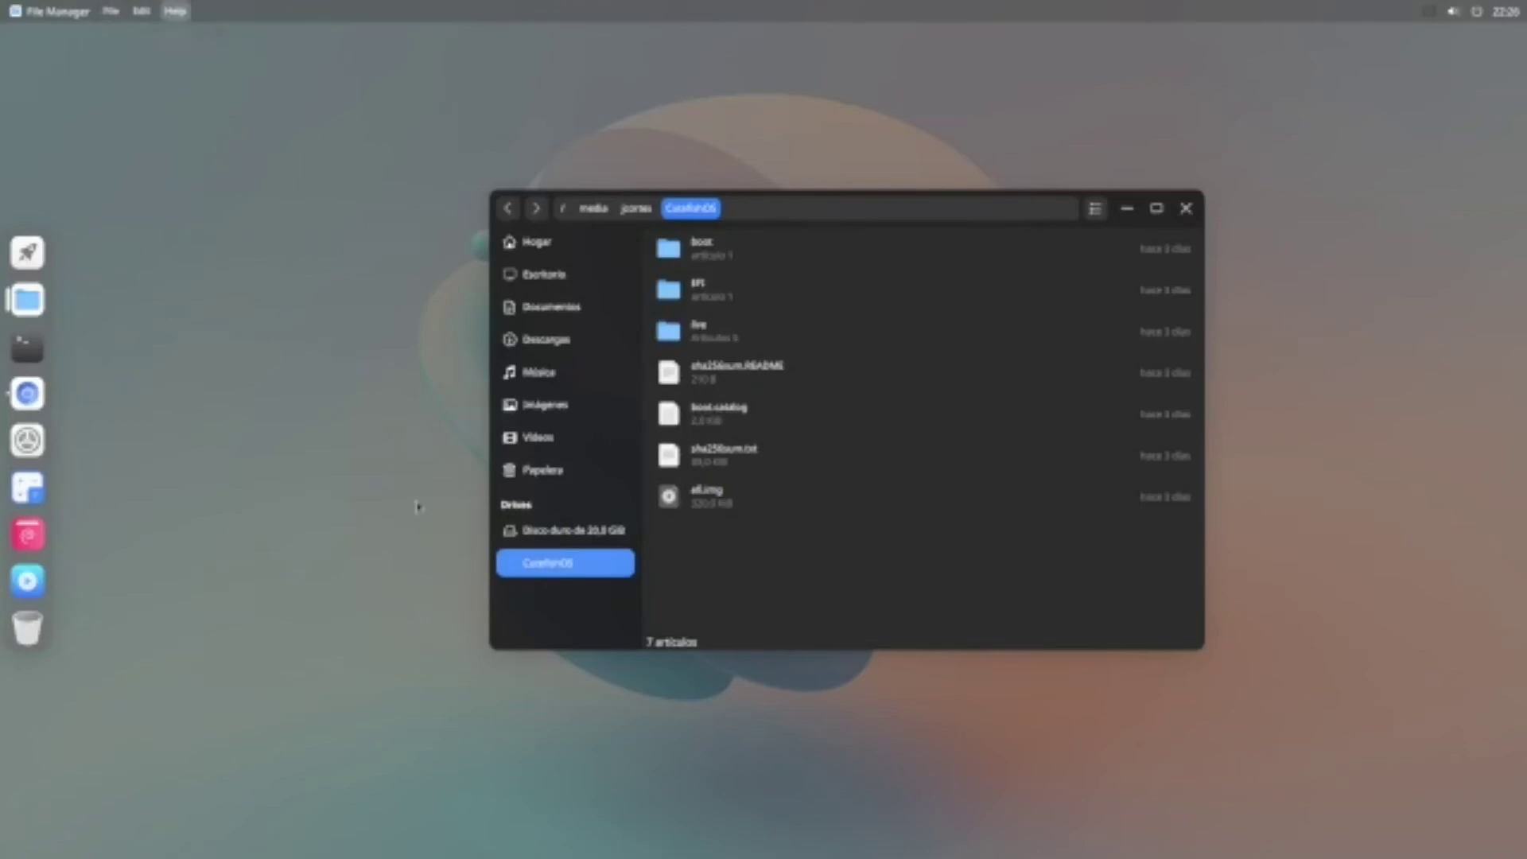
# Step: Go up to the folder containing the CutefishOS drive and examine the commands available for that drive's folder
pyautogui.click(578, 619)
pyautogui.click(650, 210)
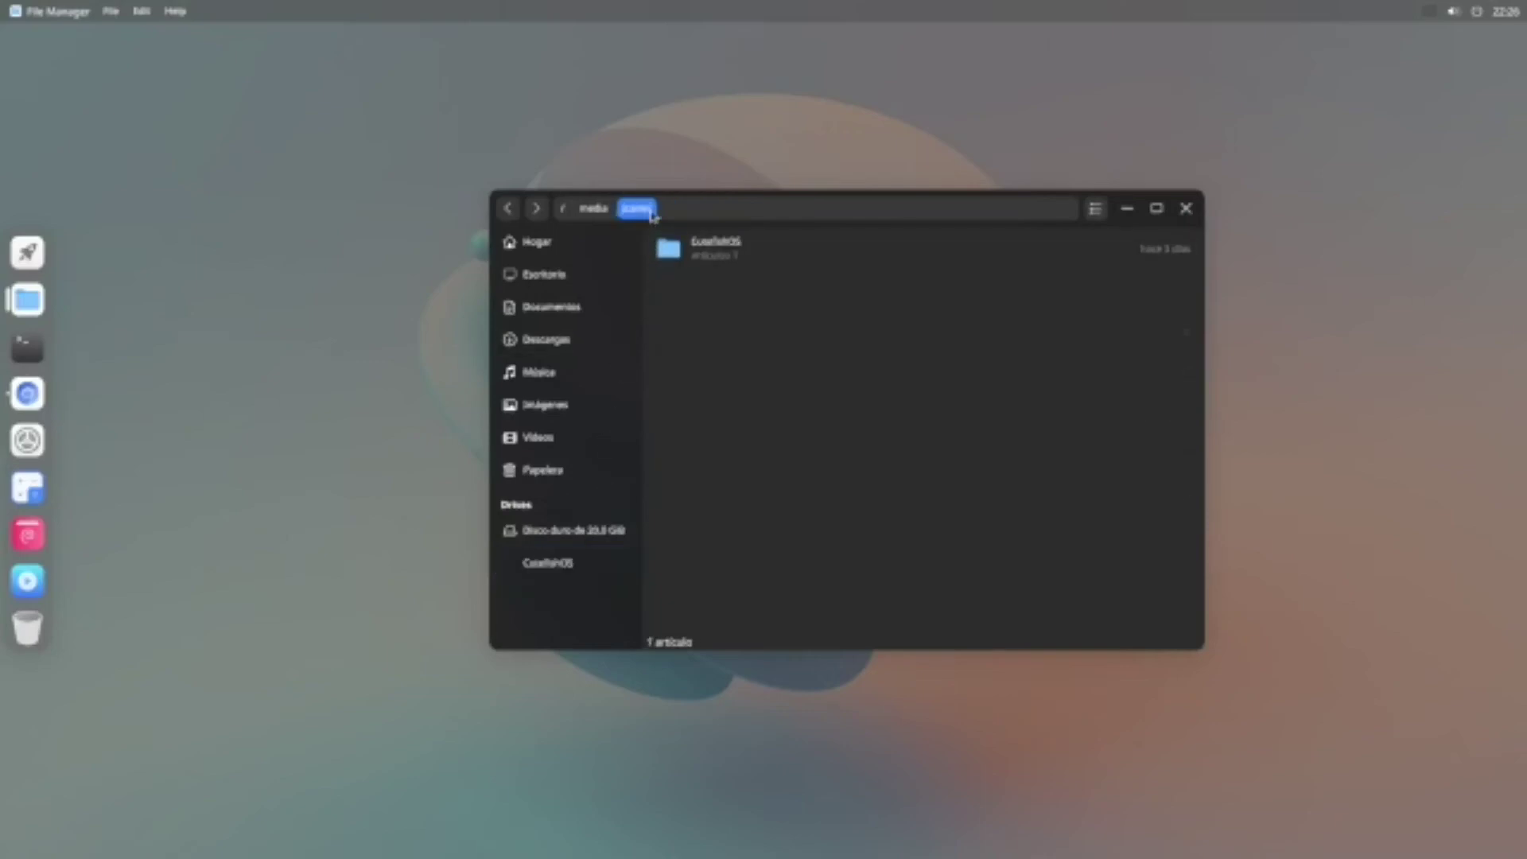
pyautogui.click(709, 258)
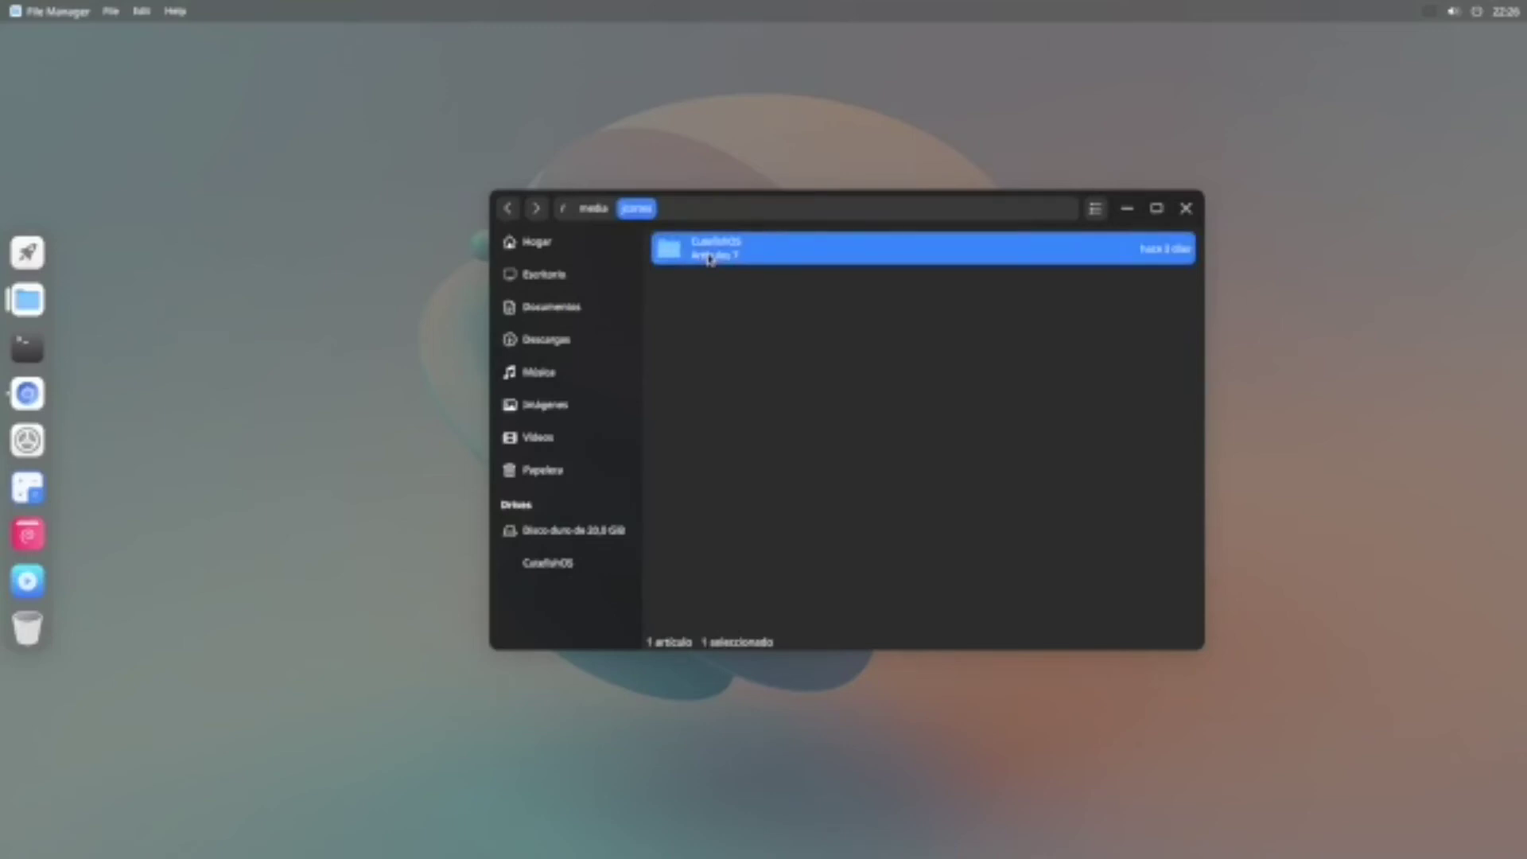
pyautogui.rightClick(710, 258)
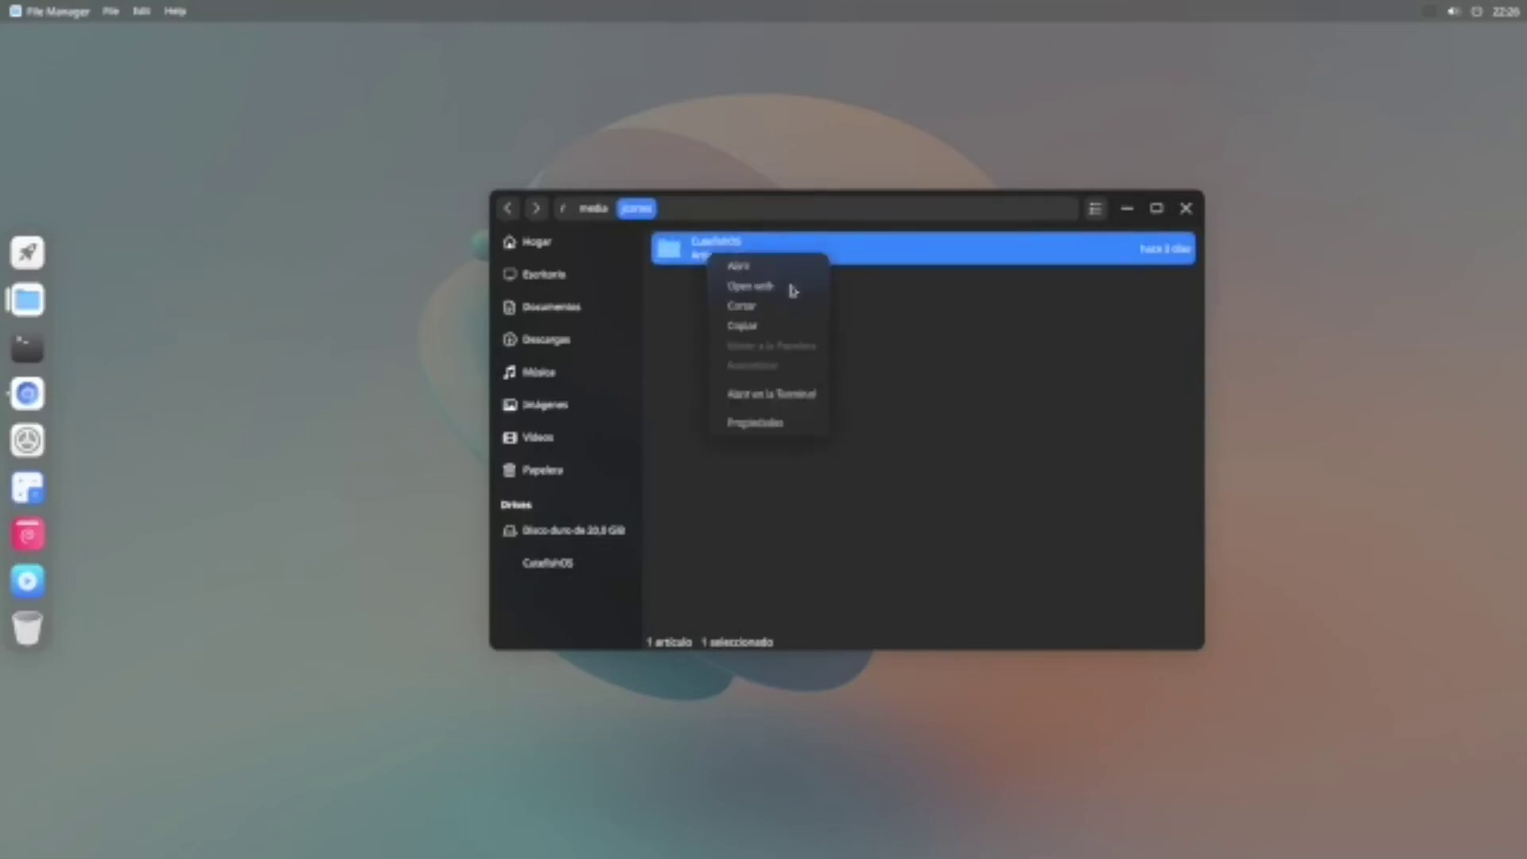
pyautogui.click(895, 457)
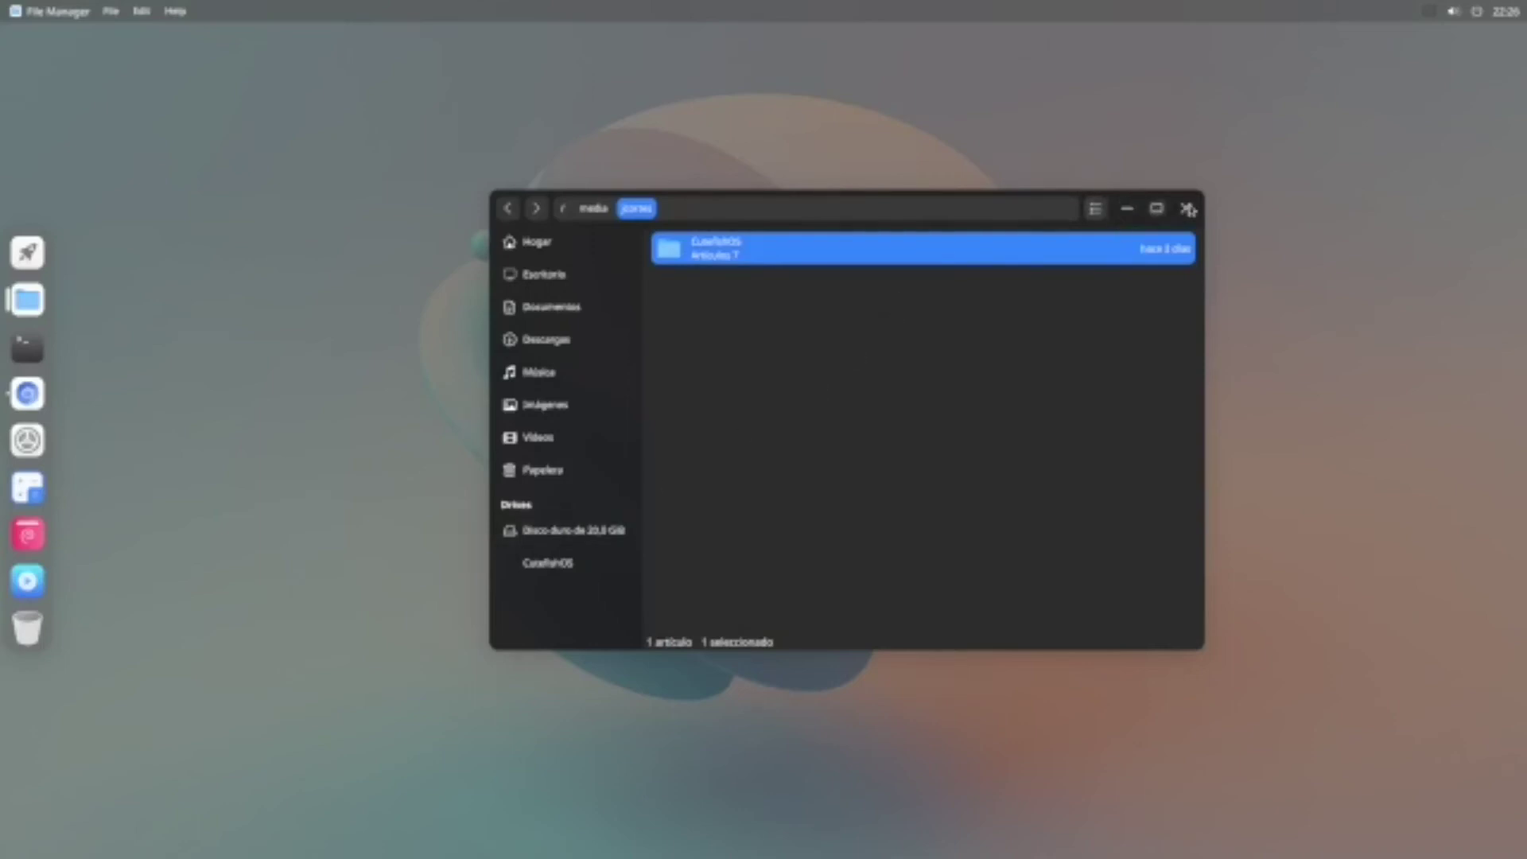
# Step: Remove the CutefishOS ISO from the virtual machine's CD/DVD drive in its properties, then close the properties
pyautogui.moveTo(1135, 3)
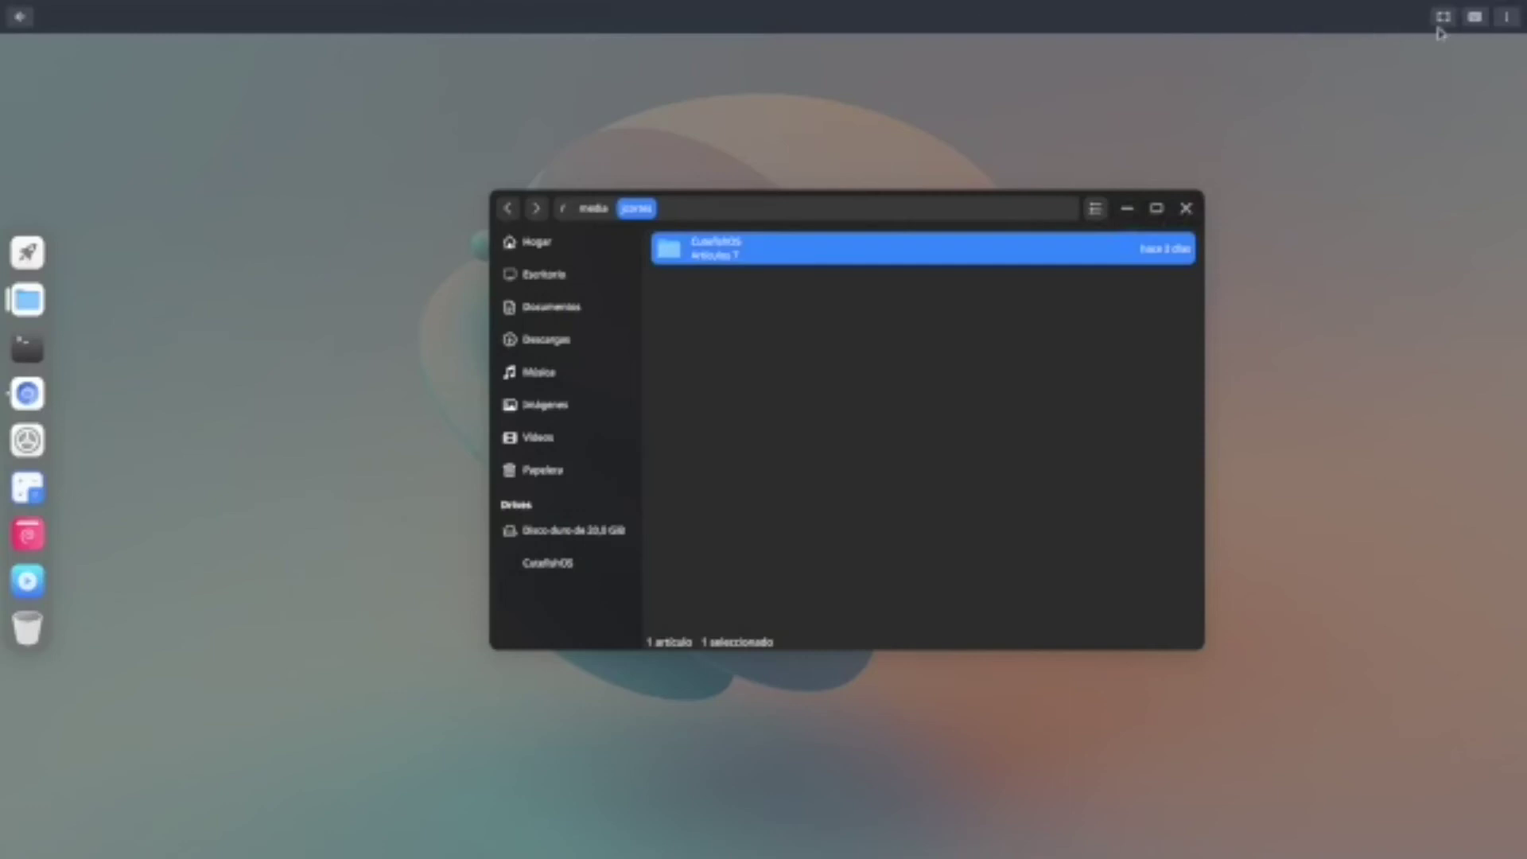
pyautogui.click(1507, 17)
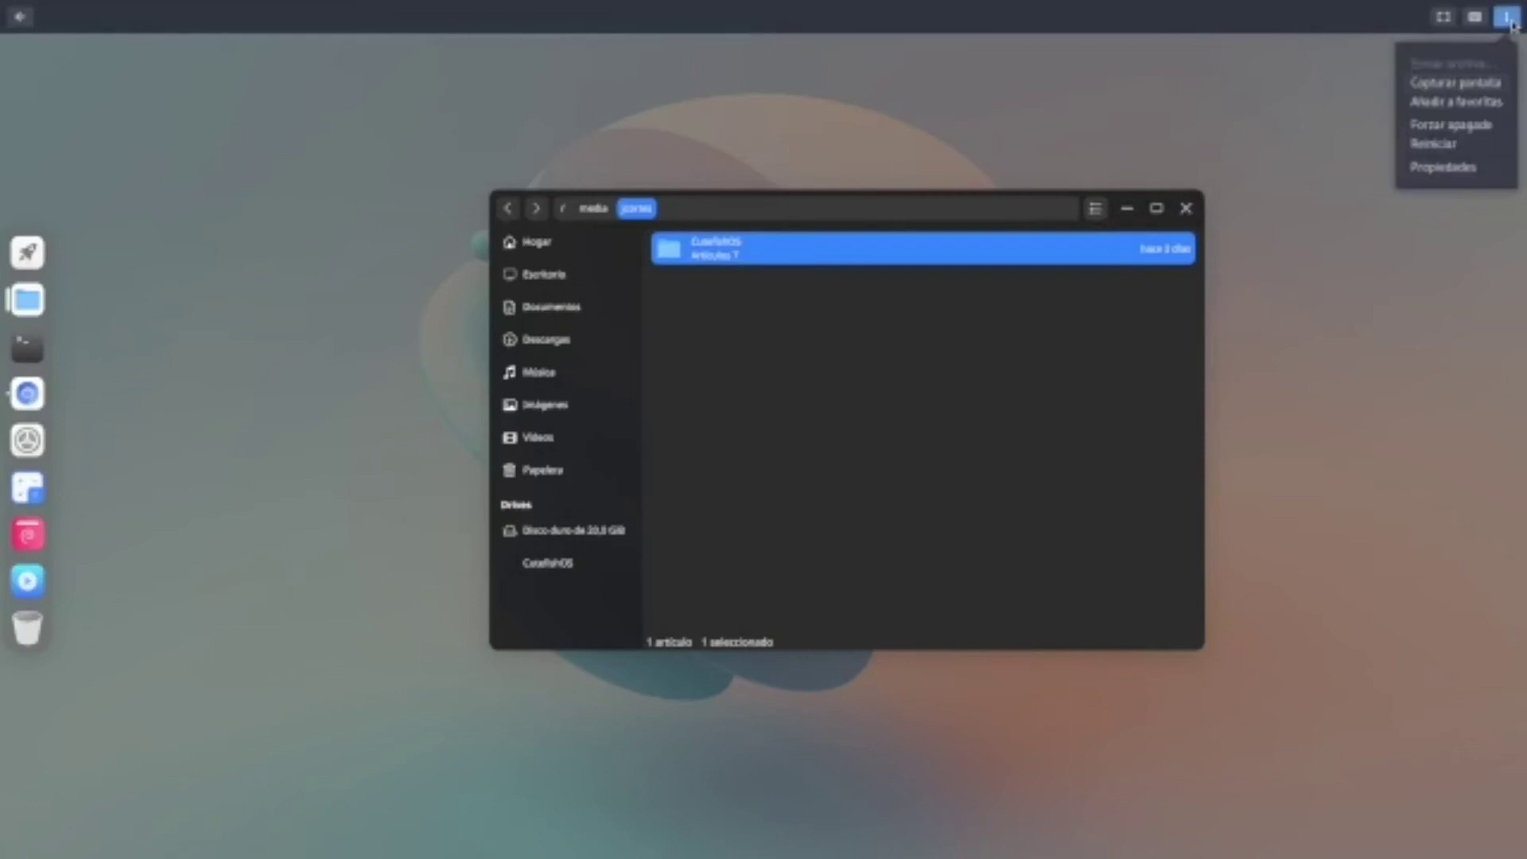
pyautogui.click(1449, 168)
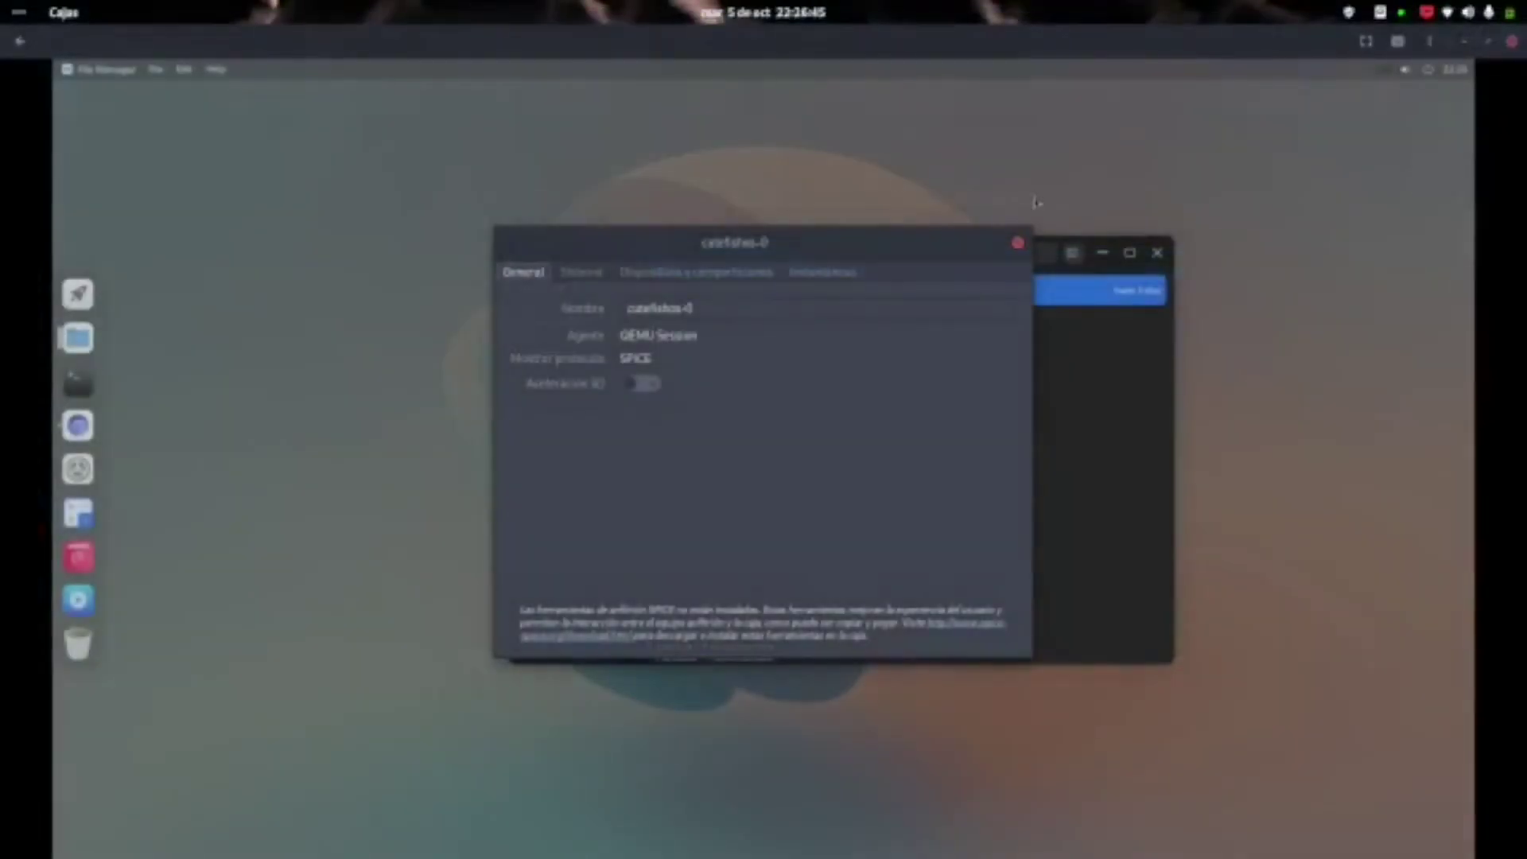
pyautogui.click(582, 272)
pyautogui.click(648, 276)
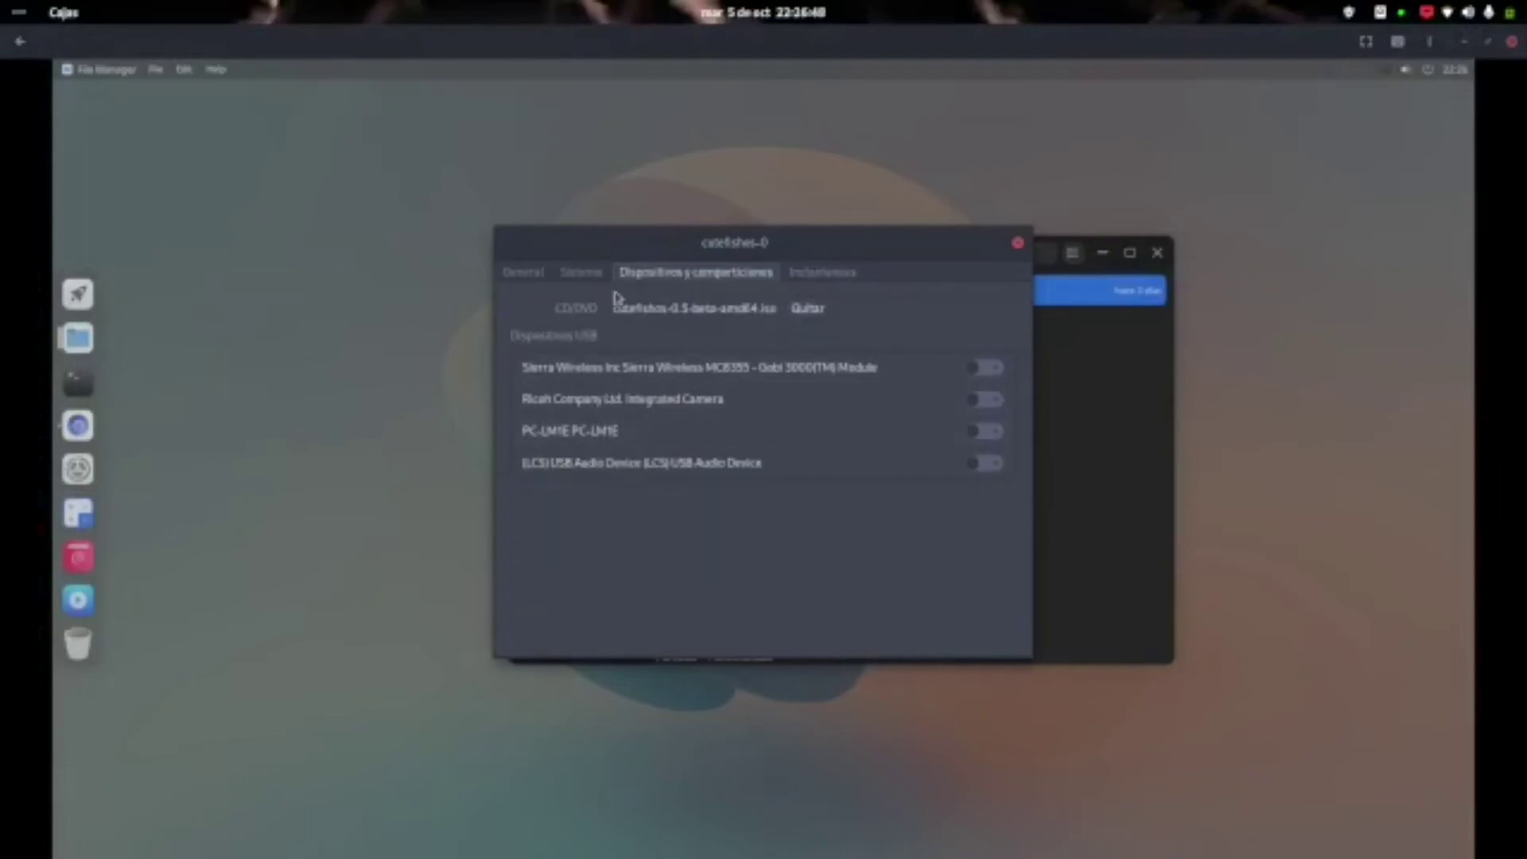
pyautogui.click(799, 315)
pyautogui.click(815, 311)
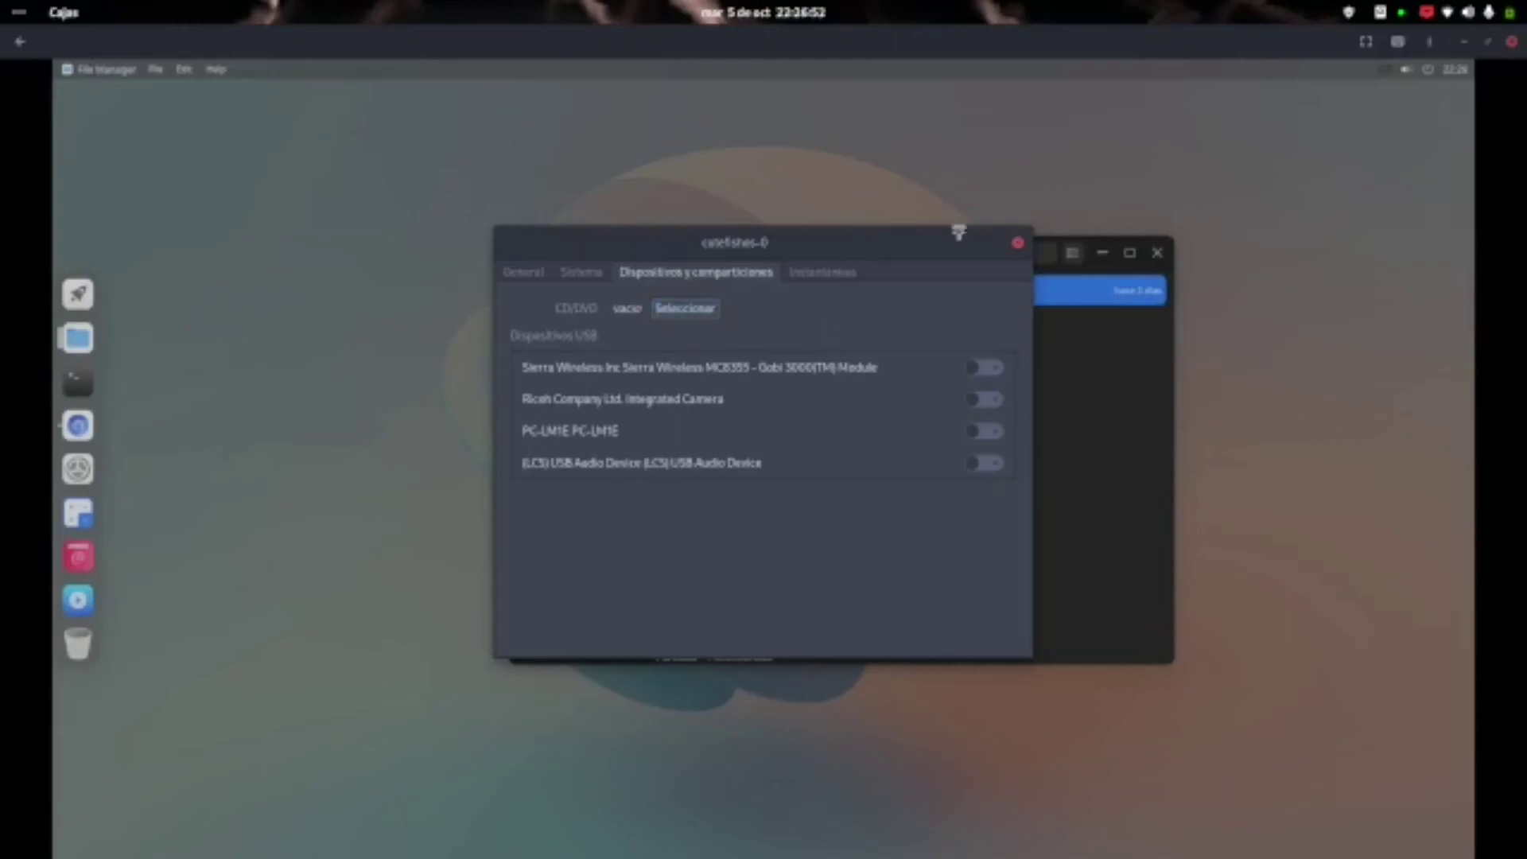
pyautogui.click(1016, 244)
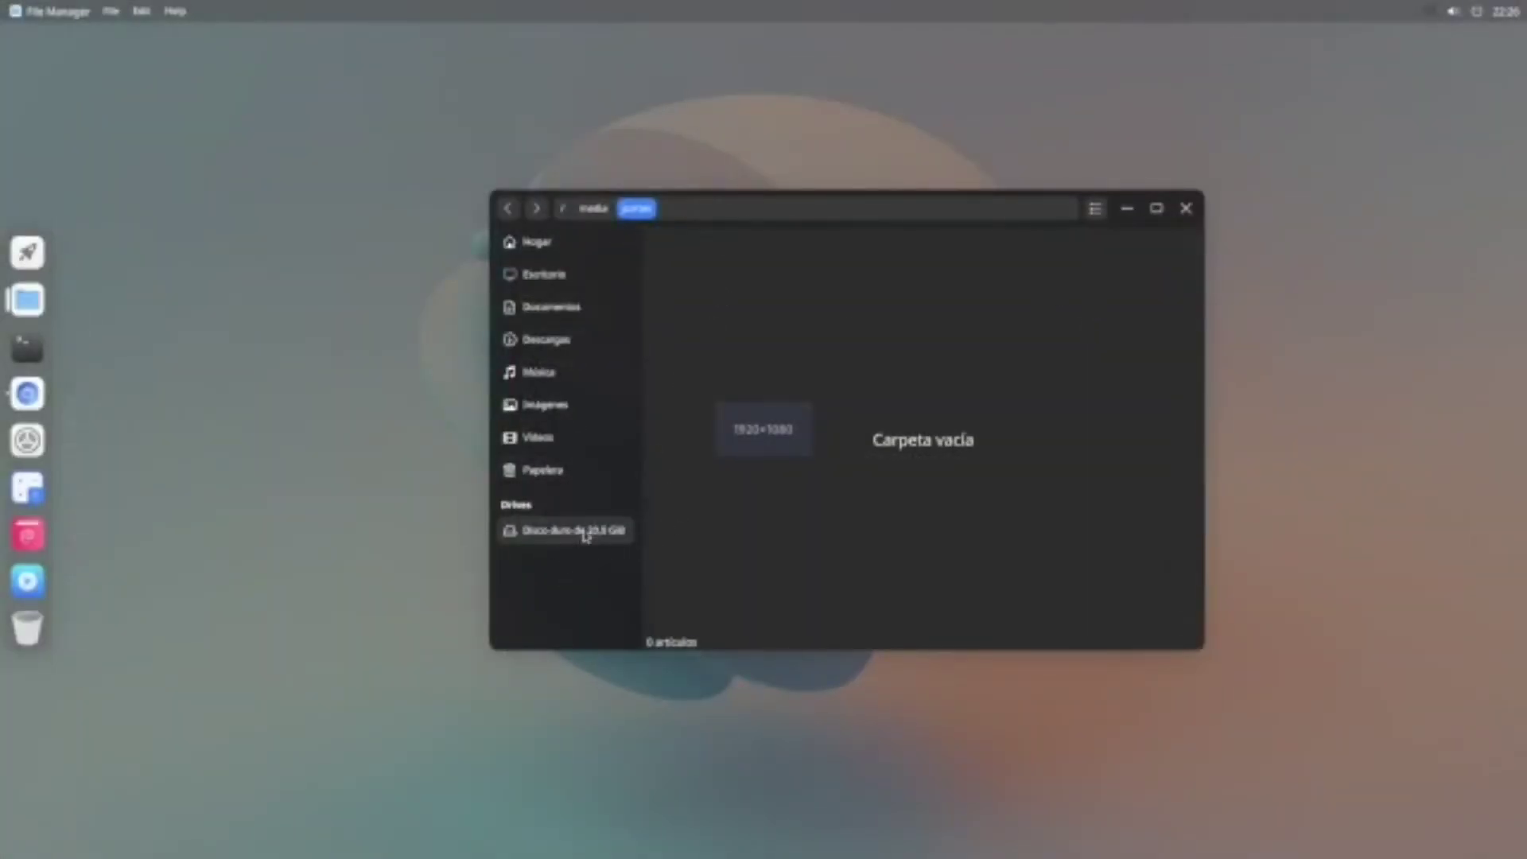
# Step: Close the file manager, then look over the installed applications in the launcher and dismiss it
pyautogui.click(1187, 209)
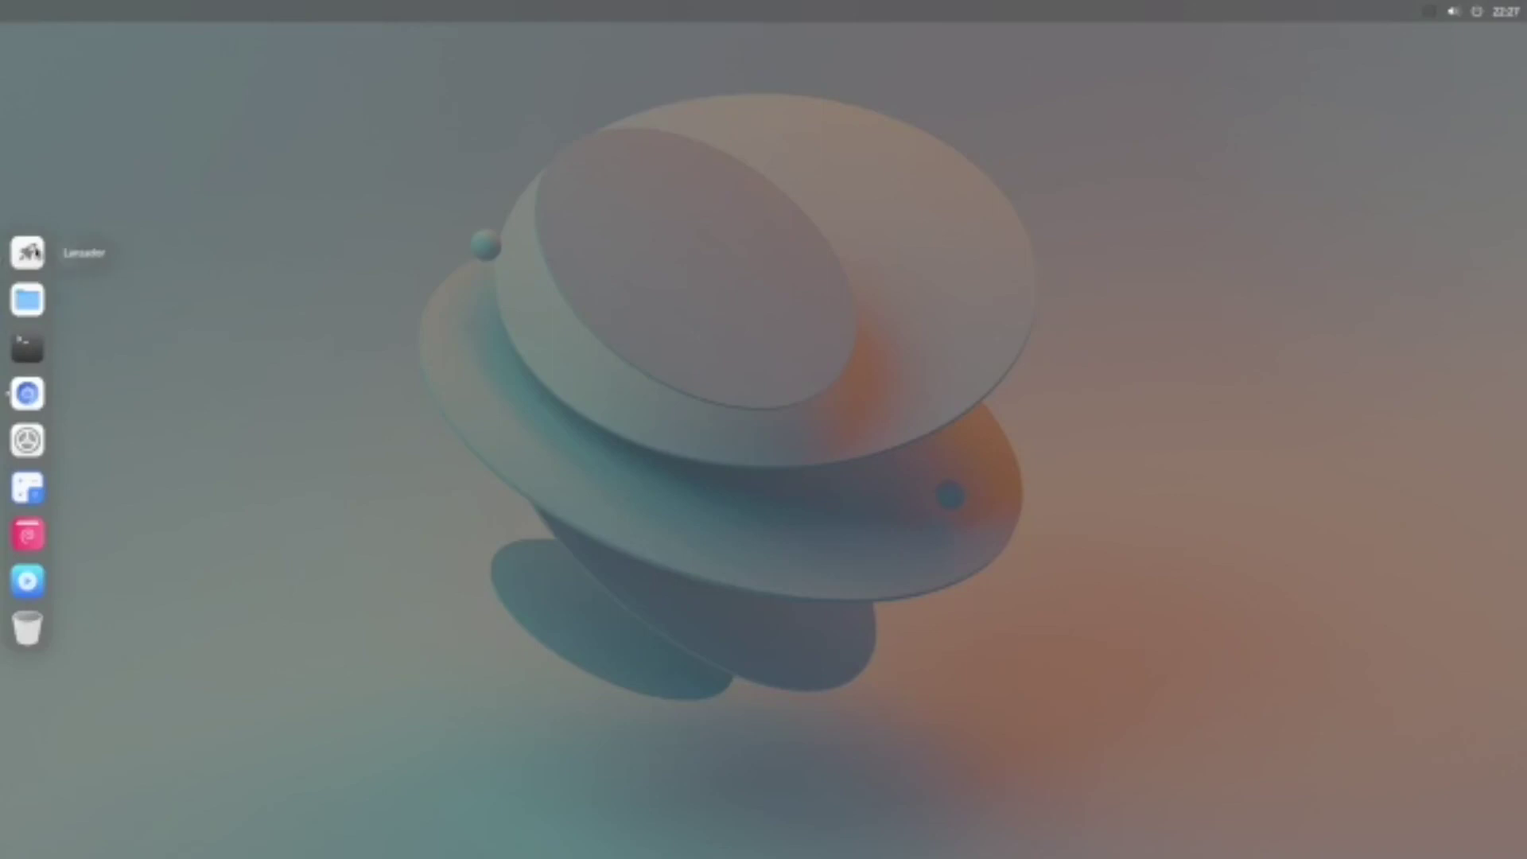
pyautogui.click(31, 252)
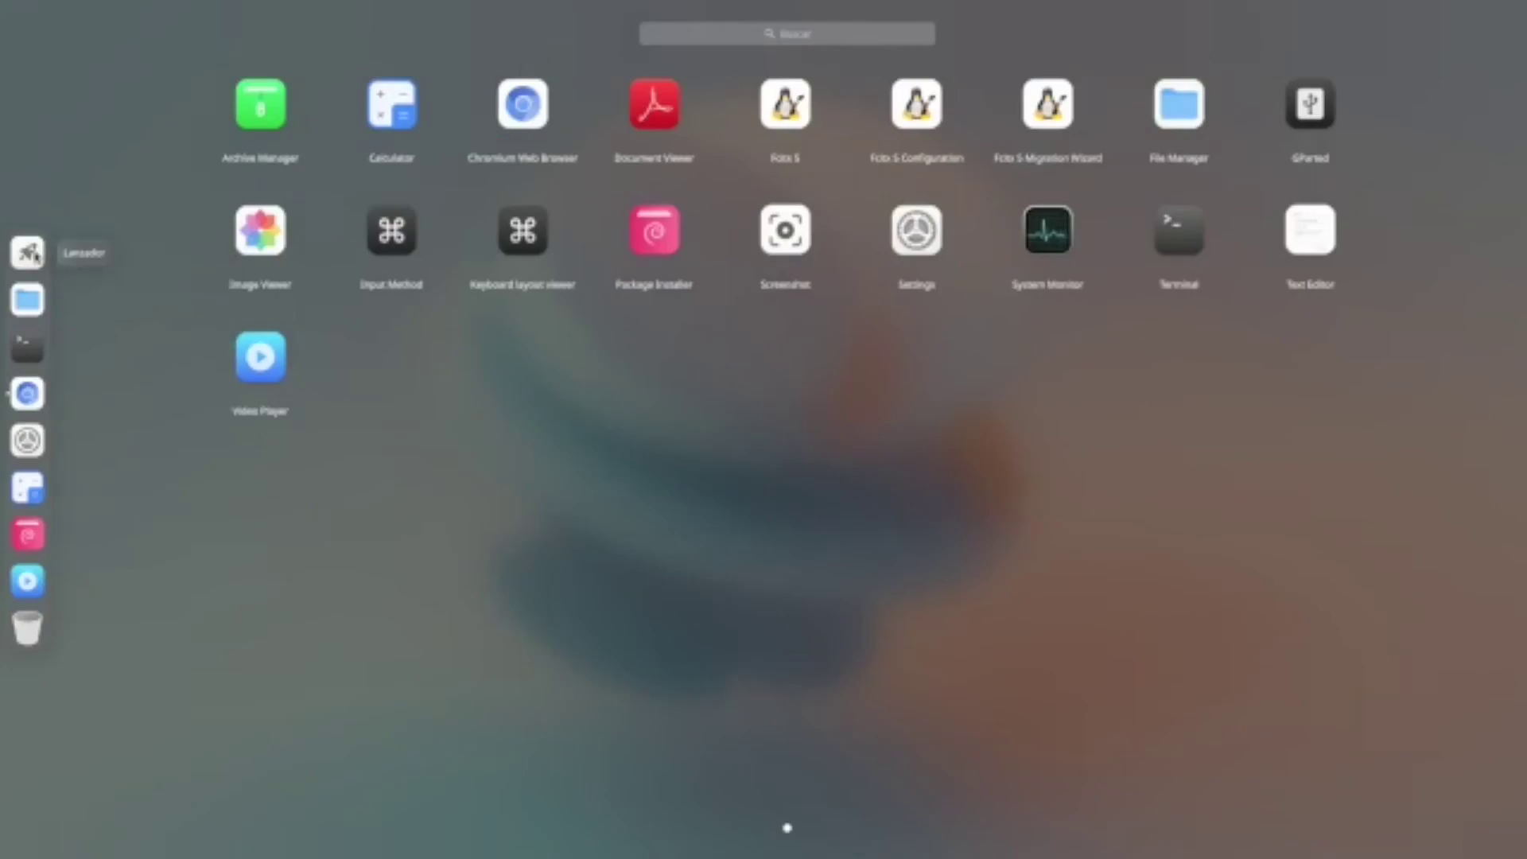
pyautogui.click(31, 253)
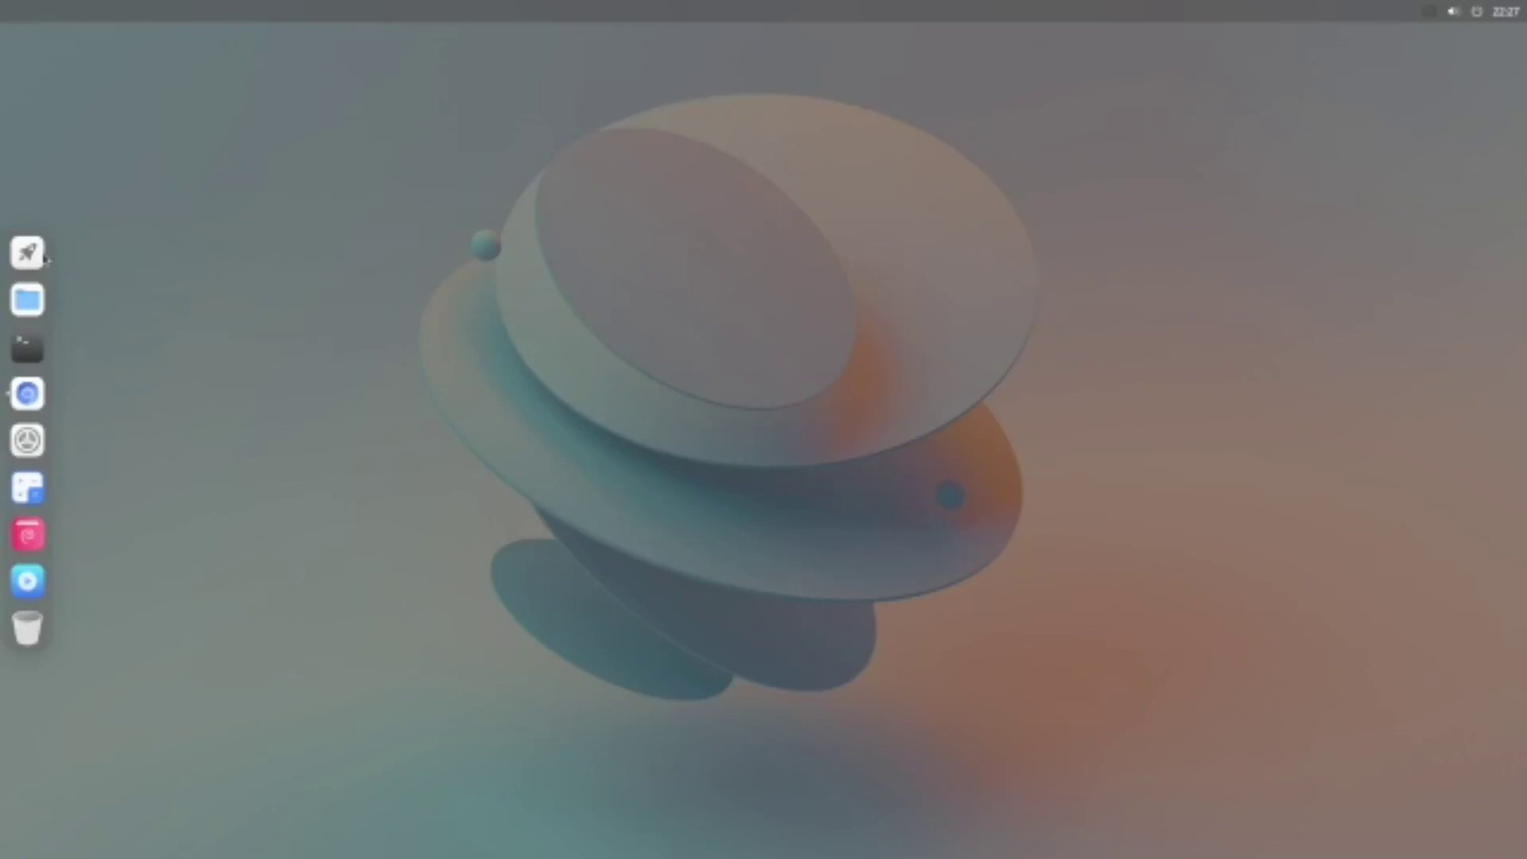